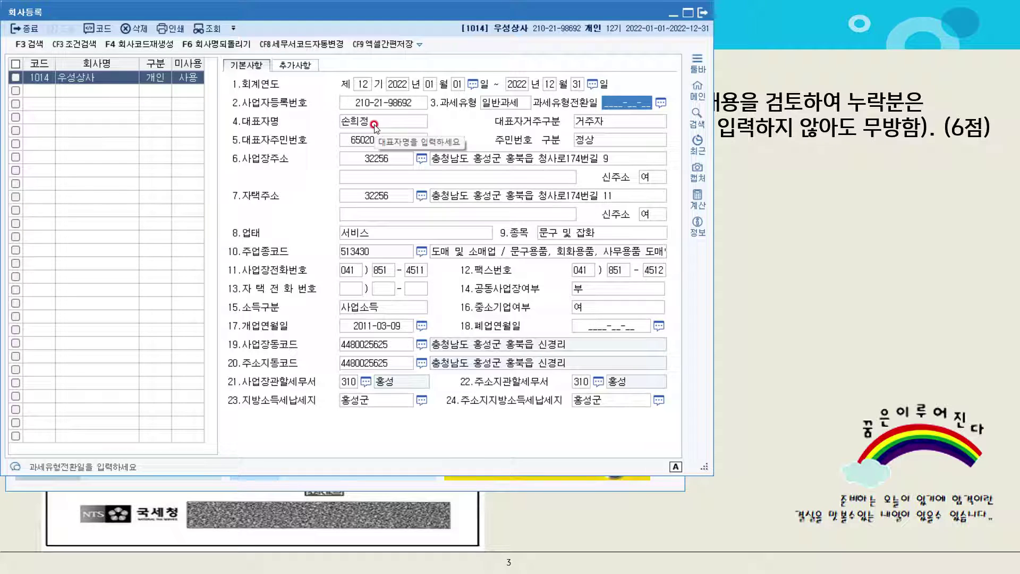
Correct the representative's name in 4.대표자명
click(377, 126)
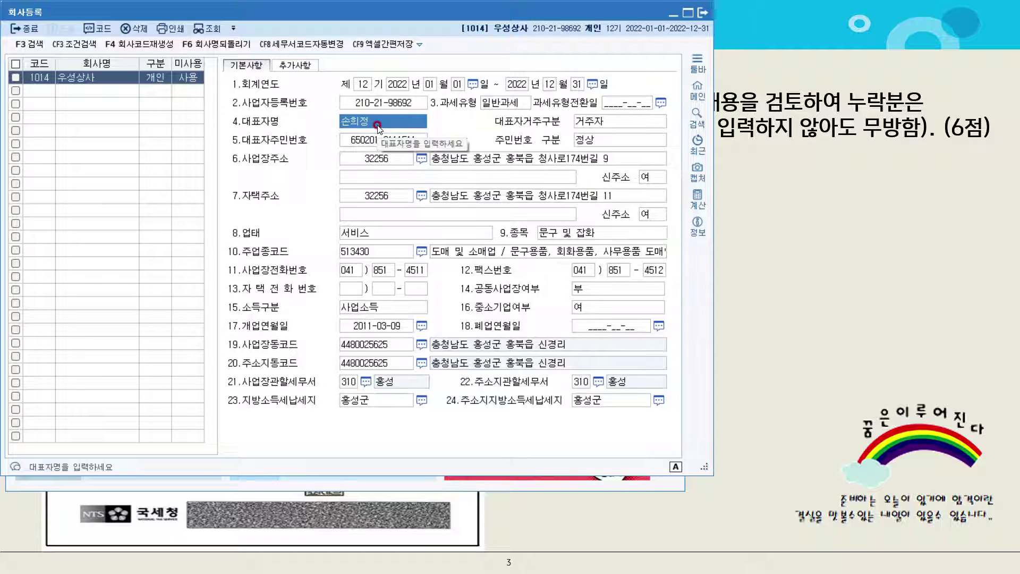
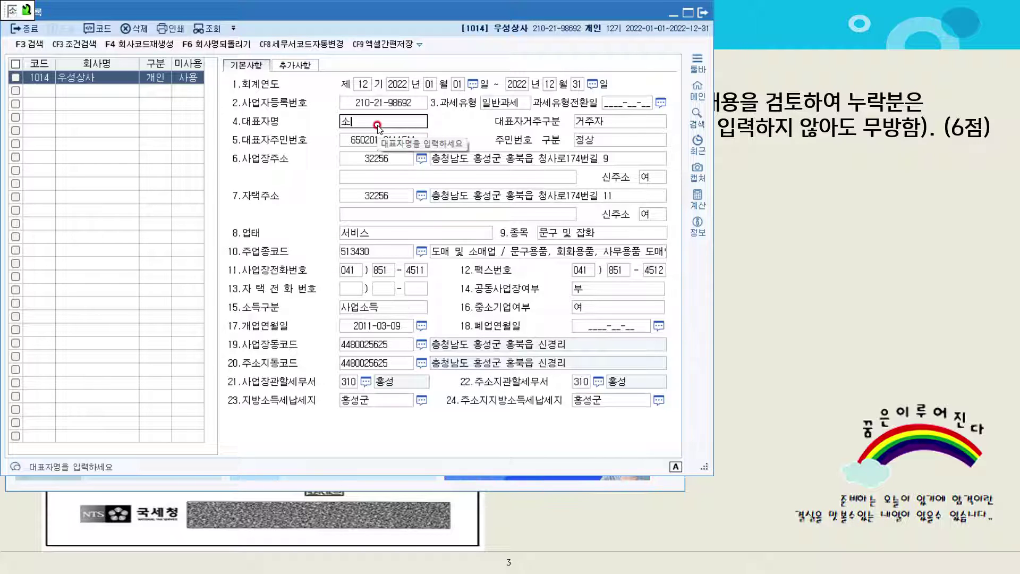
key(Return)
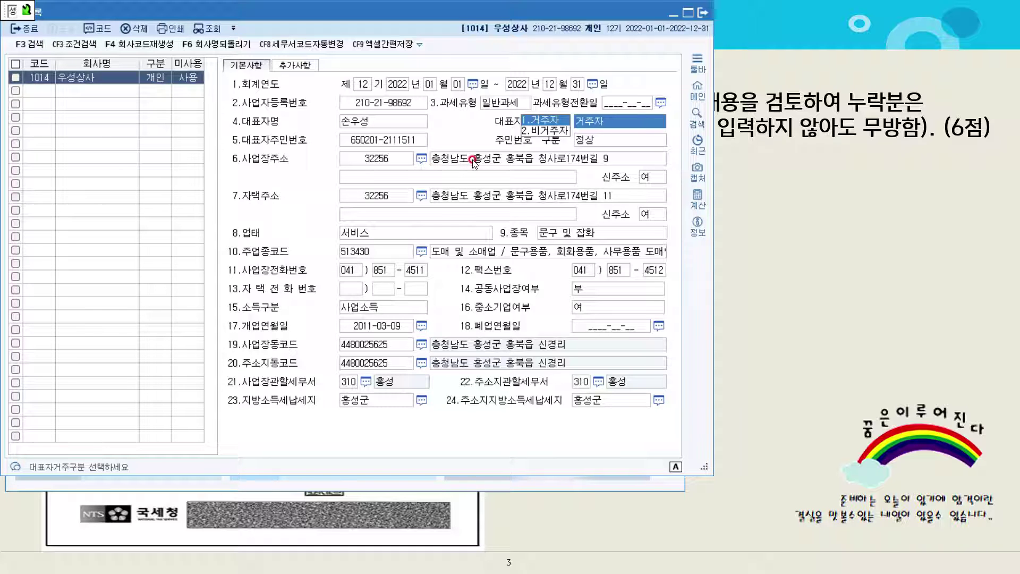
Change 업태 to 도소매 and close 회사등록
click(394, 235)
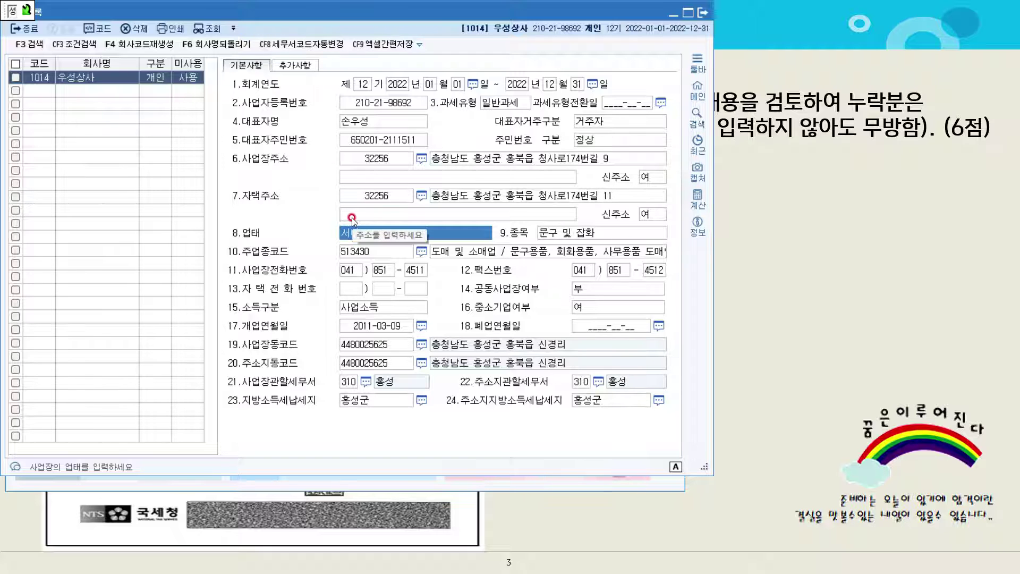
text(도소매)
key(Return)
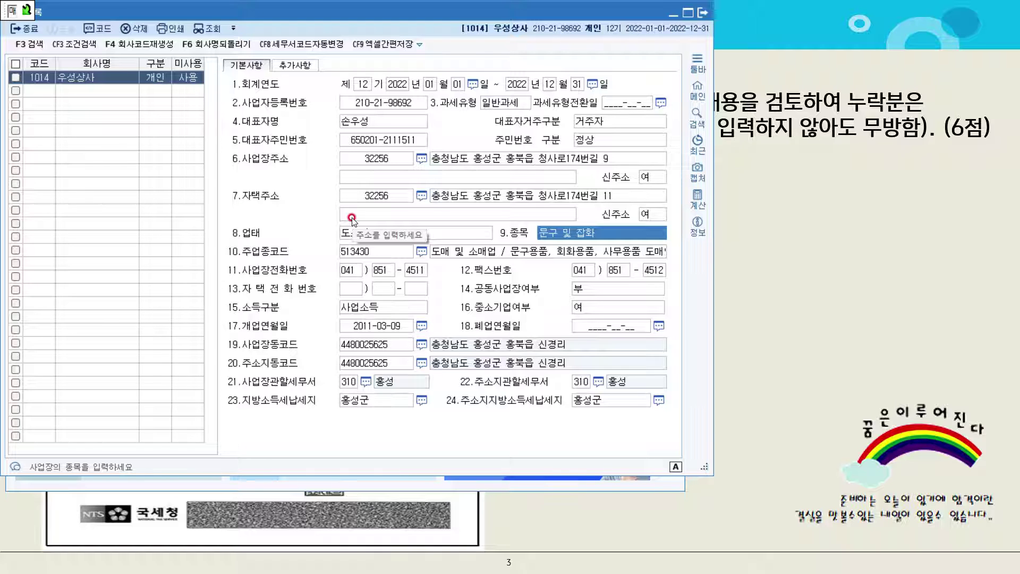
click(703, 10)
click(719, 222)
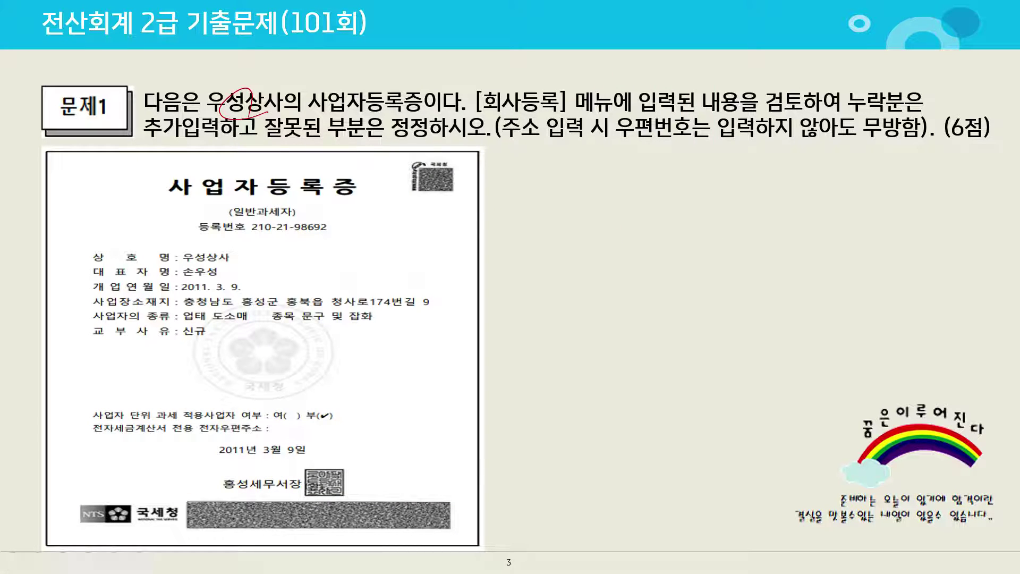
Circle the taxpayer type and representative name on the certificate, move to 문제2, and return to KcLep
mouse_move(264, 204)
mouse_down()
mouse_move(247, 215)
mouse_move(274, 229)
mouse_up()
mouse_move(199, 286)
mouse_down()
mouse_move(215, 286)
mouse_move(243, 328)
mouse_up()
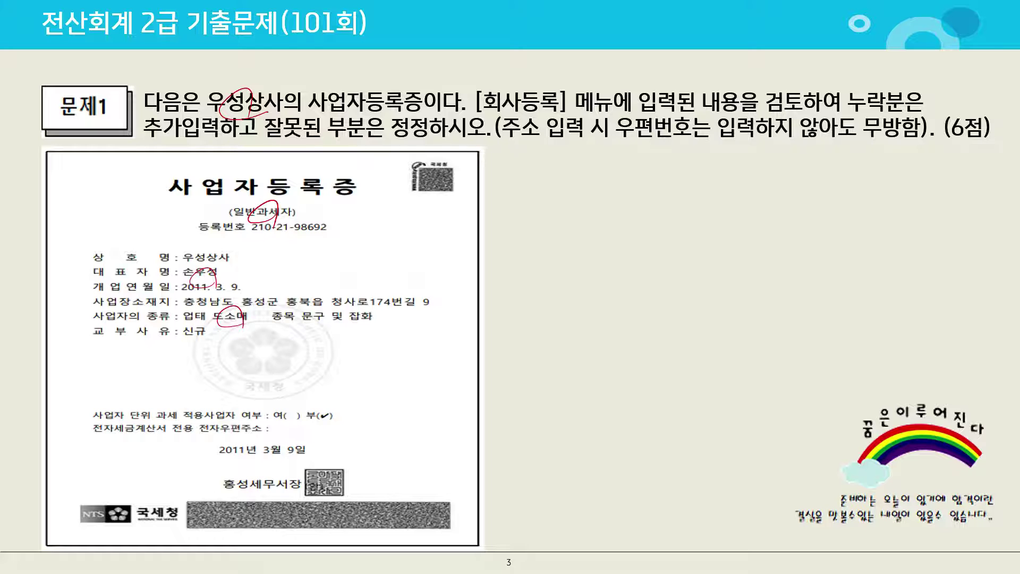
key(Right)
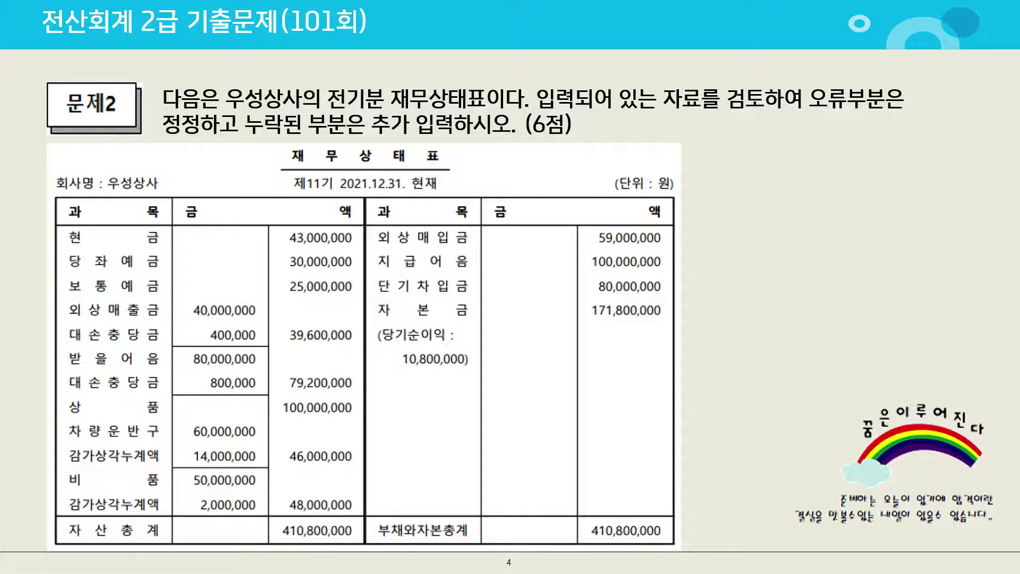
key(alt+Tab)
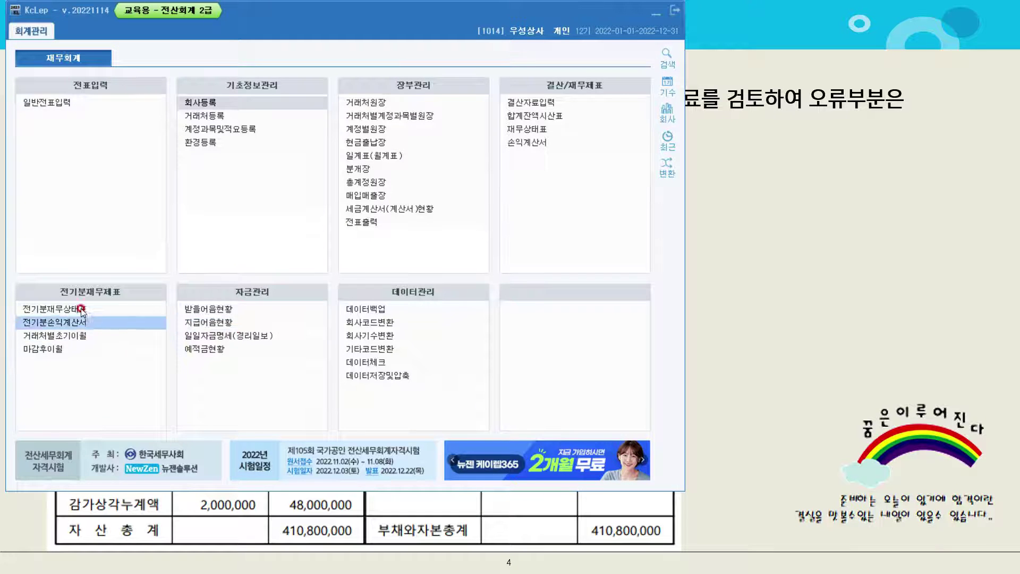
In 전기분재무상태표, change the 현금 amount to 43,800,000
click(74, 309)
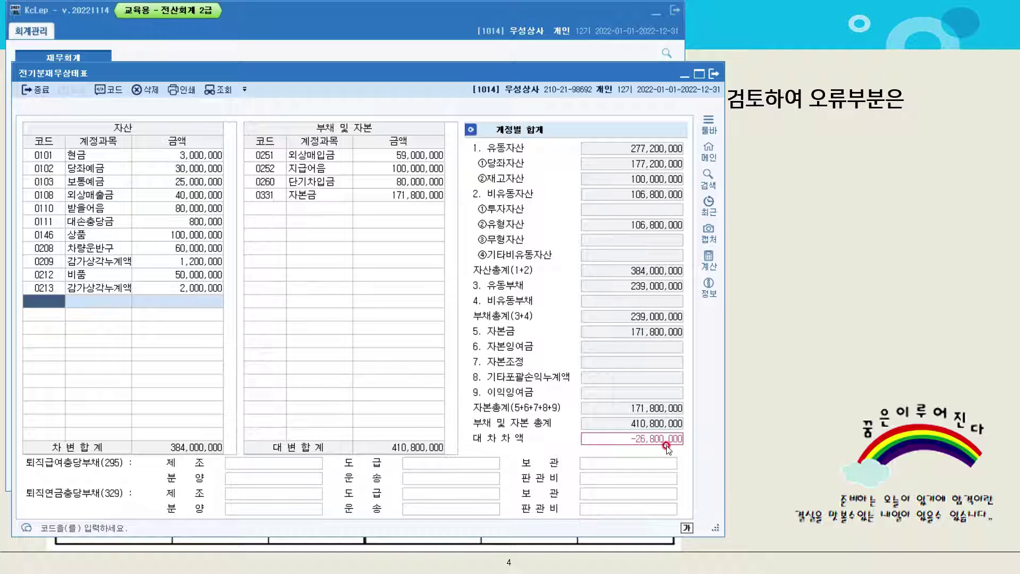
click(192, 154)
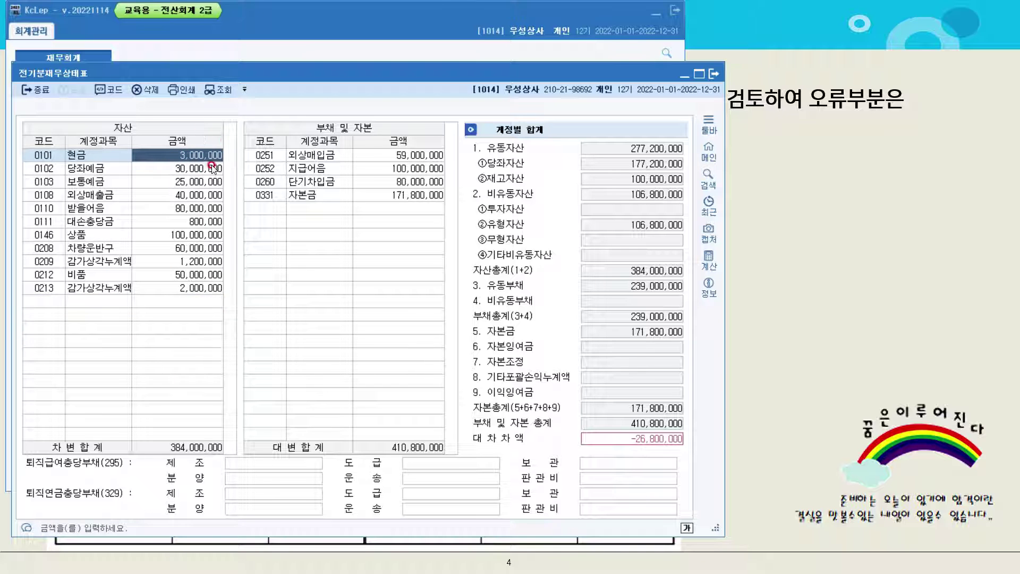
text(43800000)
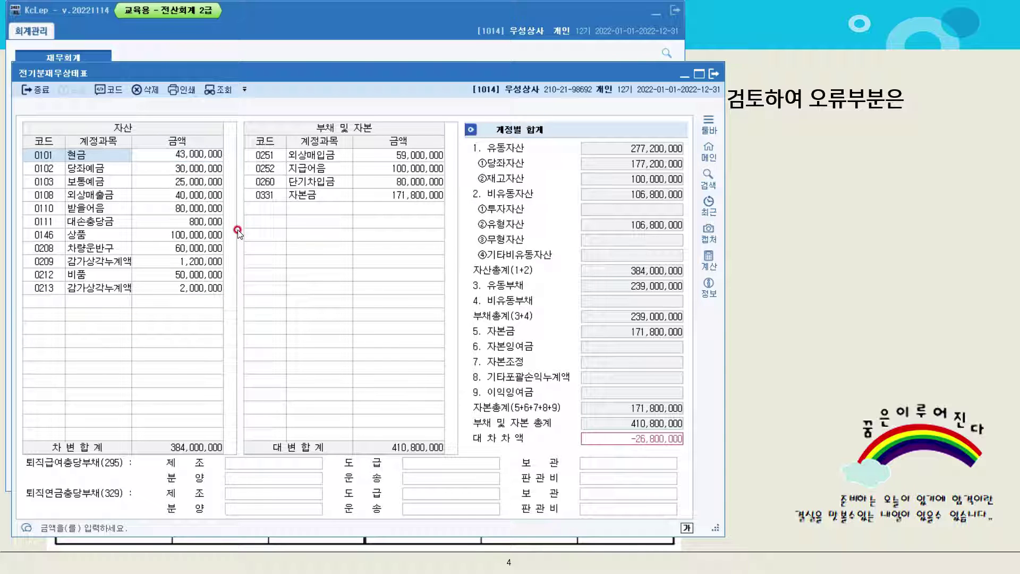
key(Return)
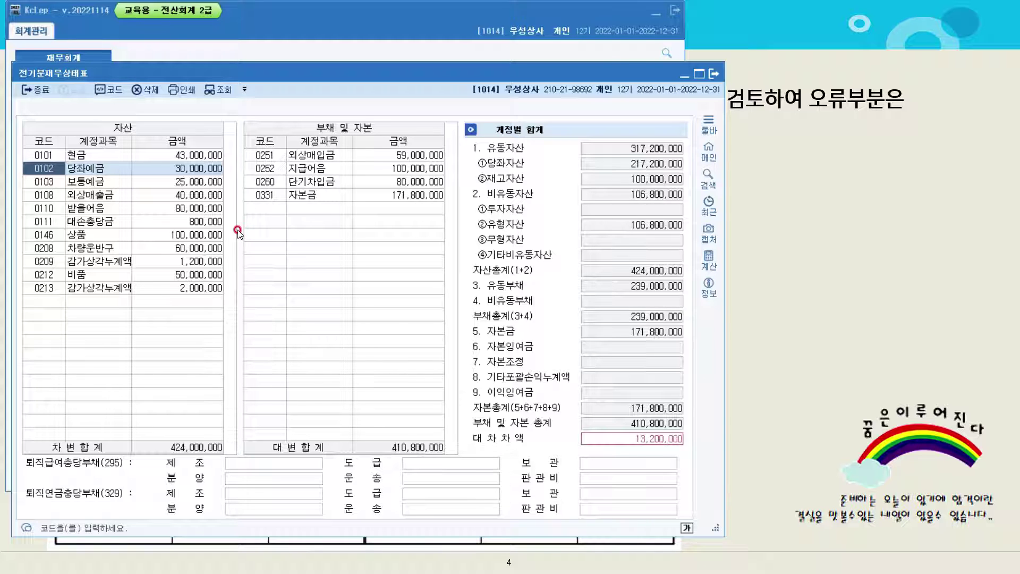
key(Down)
key(Down)
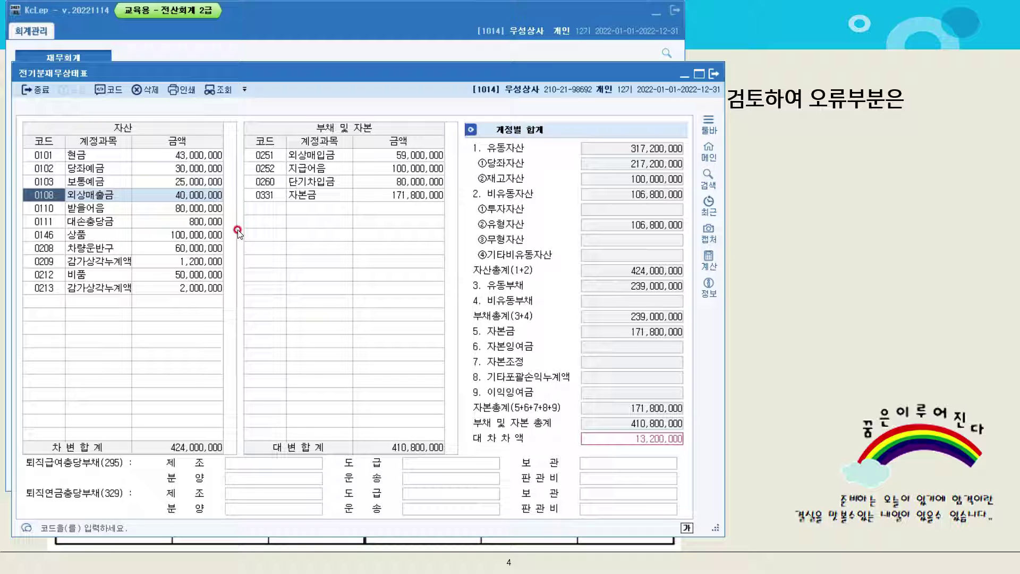
Add account 0109 대손충당금 with 400,000 to the prior-period balance sheet
click(142, 299)
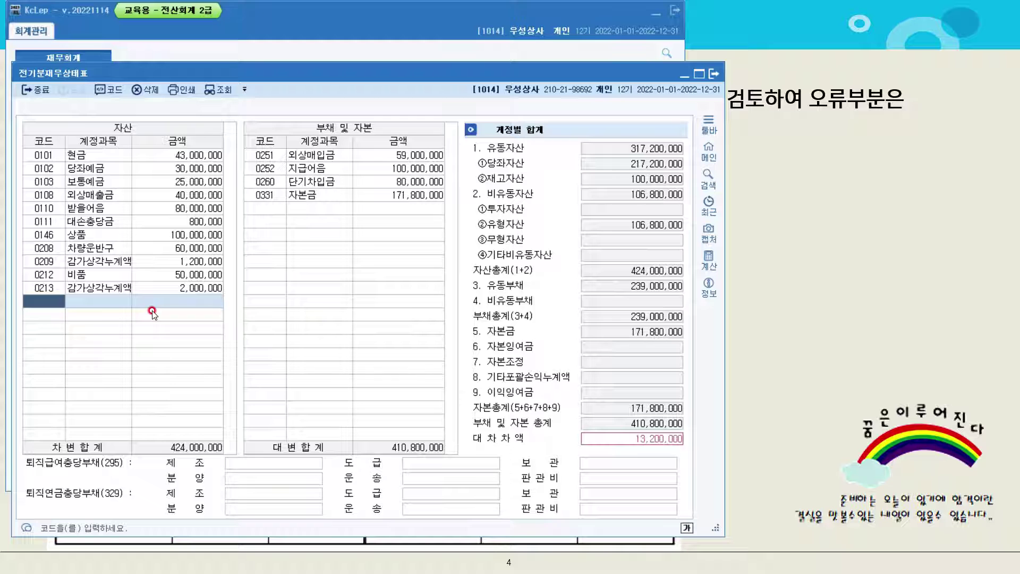
text(0109)
key(Return)
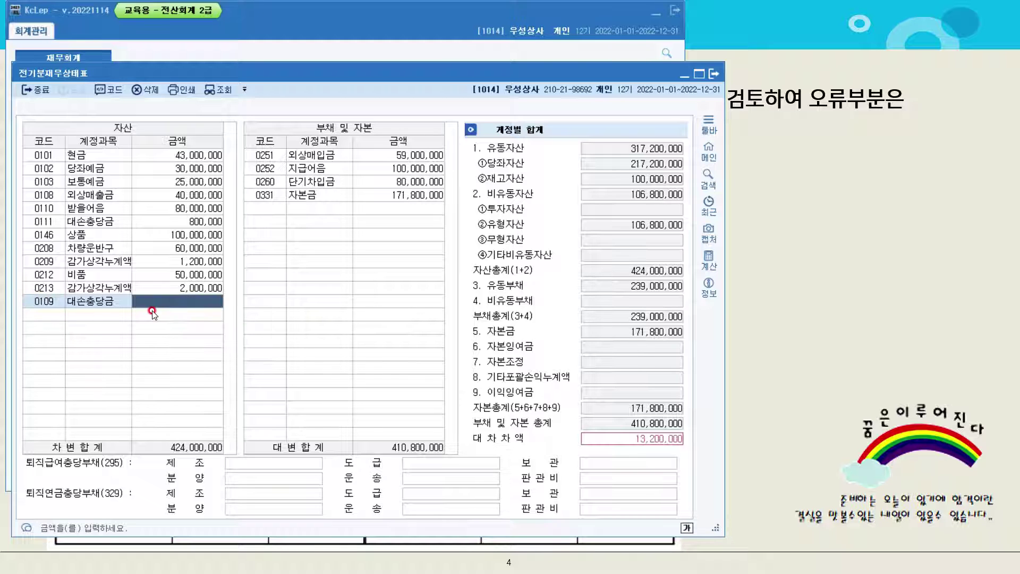
text(4000000)
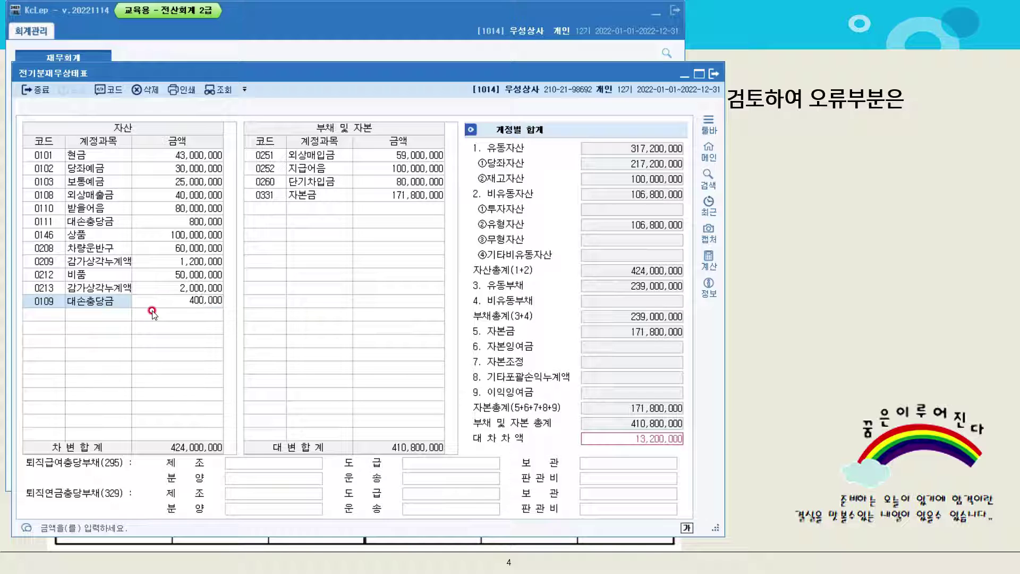
key(Return)
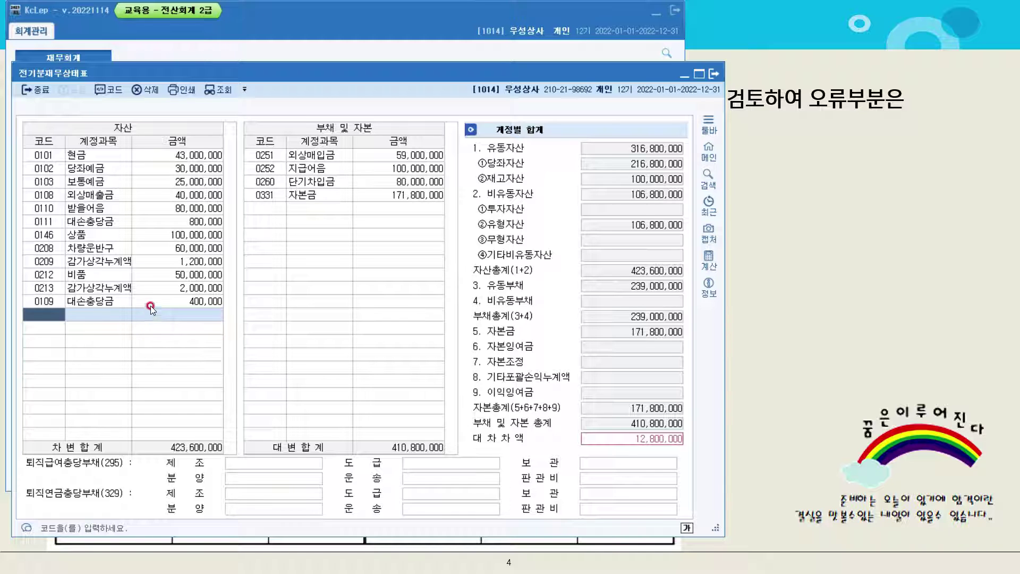
Correct 0209 감가상각누계액 to 14,000,000 and close the balance sheet
click(192, 260)
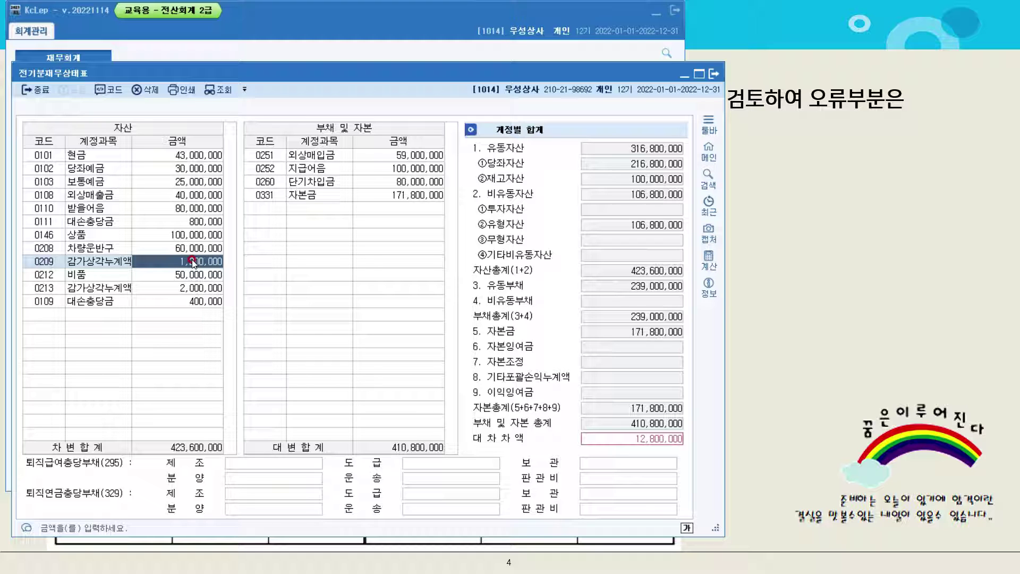
text(14)
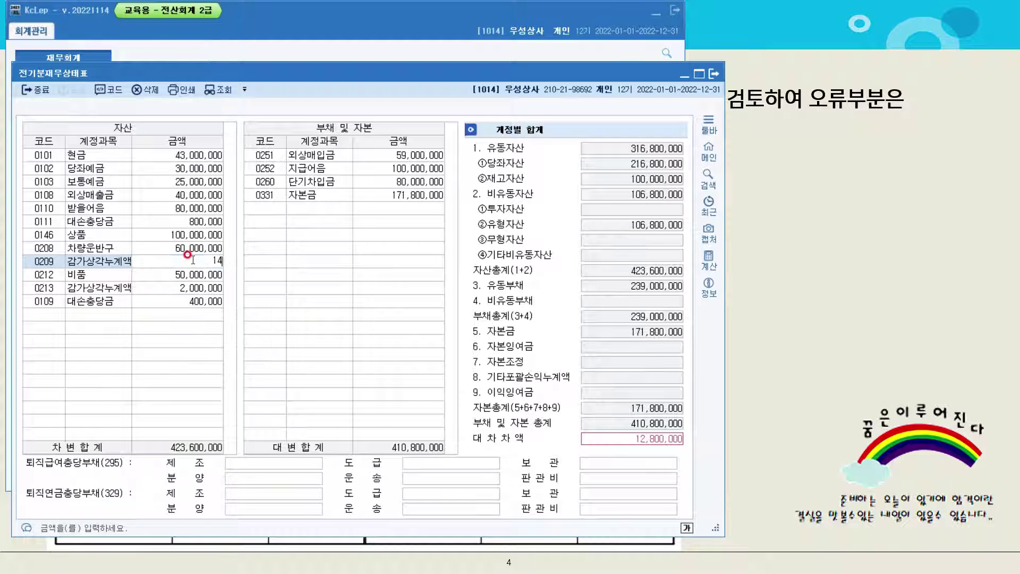
text(,000,000)
key(Return)
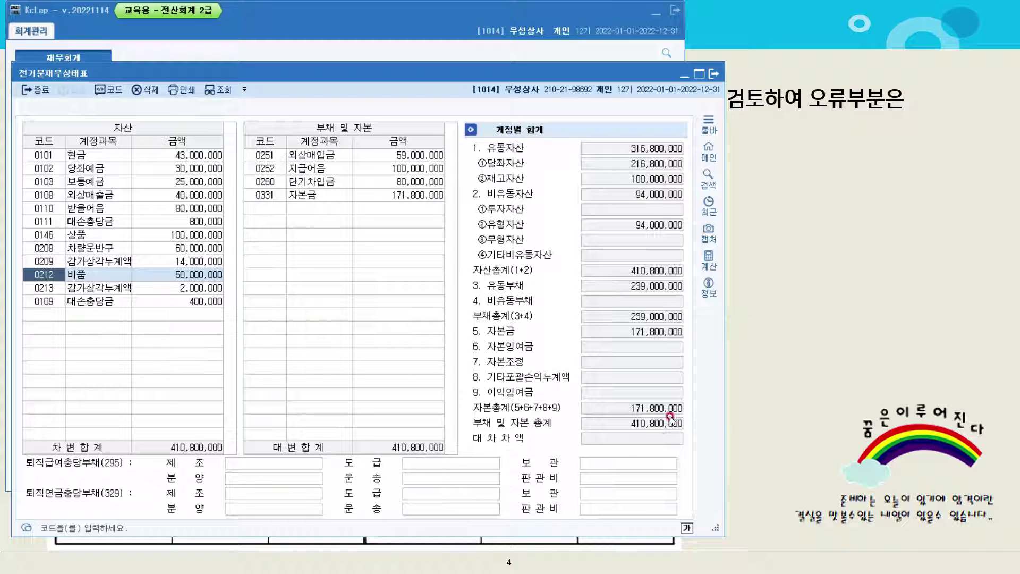
click(713, 75)
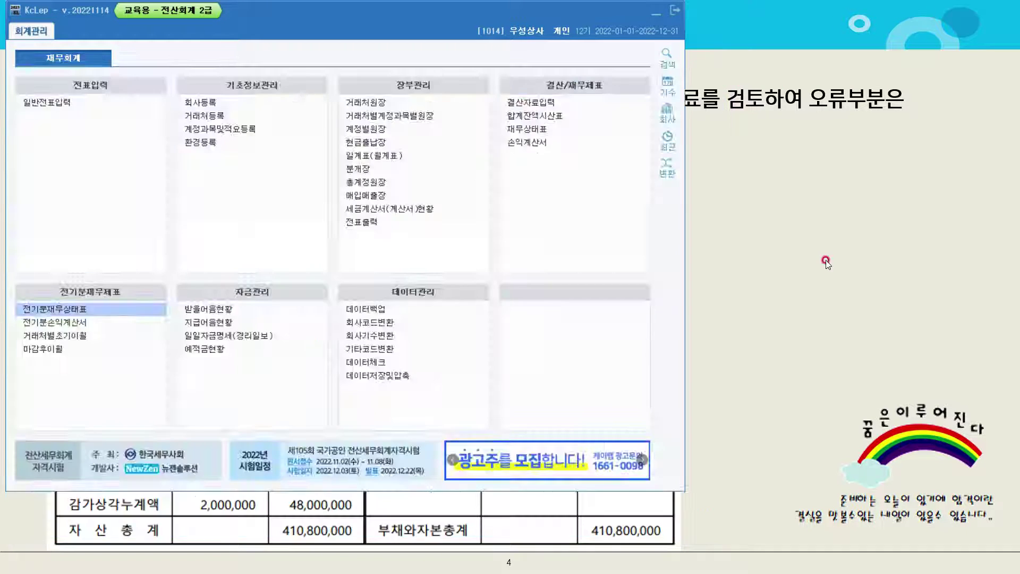
On the 문제3 slide, mark 나라카드 and the credit-card wording, then return to KcLep
click(824, 260)
click(825, 260)
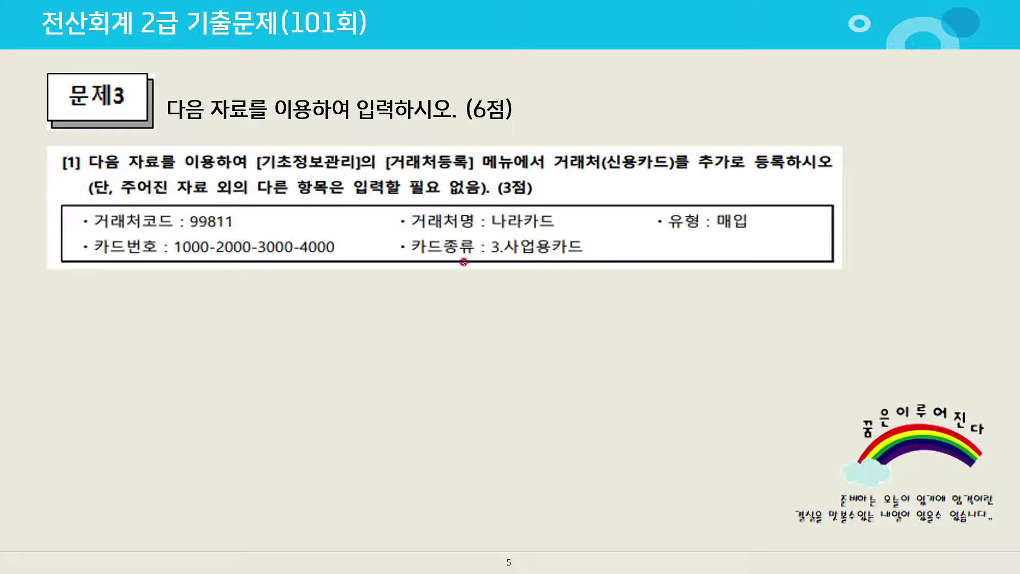
mouse_move(537, 226)
mouse_down()
mouse_move(494, 226)
mouse_move(523, 240)
mouse_up()
mouse_move(637, 170)
mouse_down()
mouse_move(600, 171)
mouse_move(628, 180)
mouse_up()
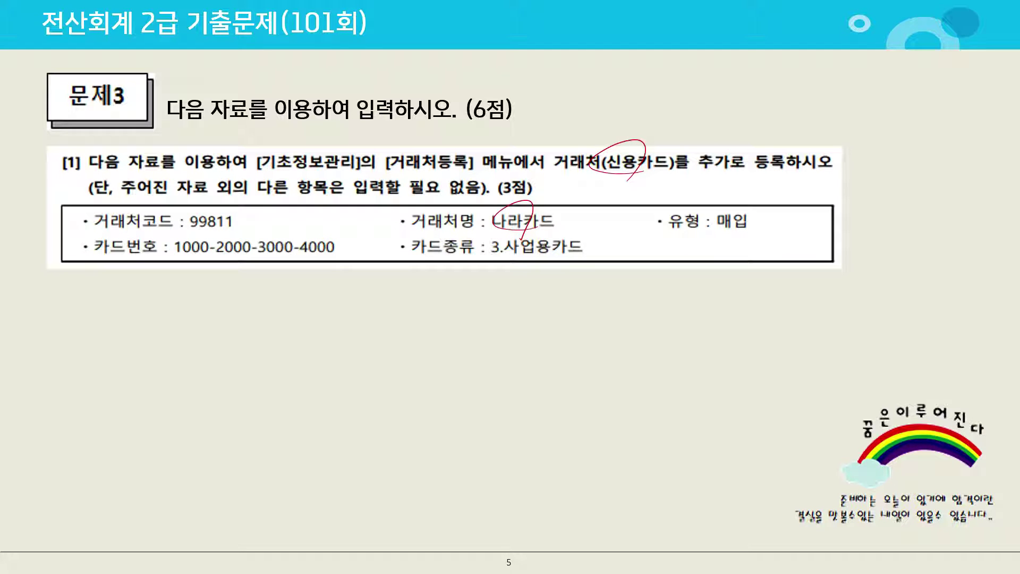
key(alt+Tab)
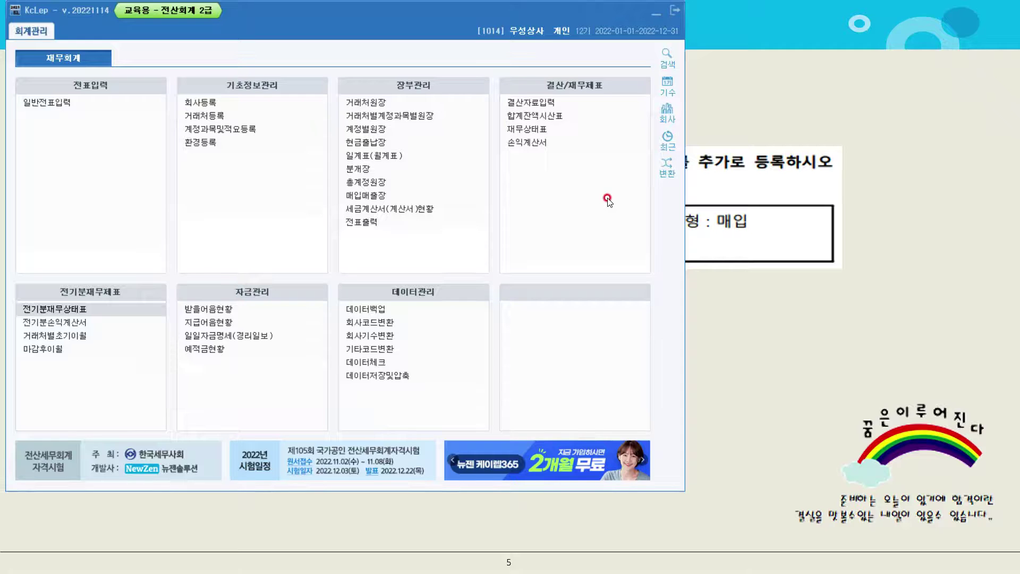
In 거래처등록's 신용카드 list, create card 99811 나라카드 with 유형 2:매입
click(243, 116)
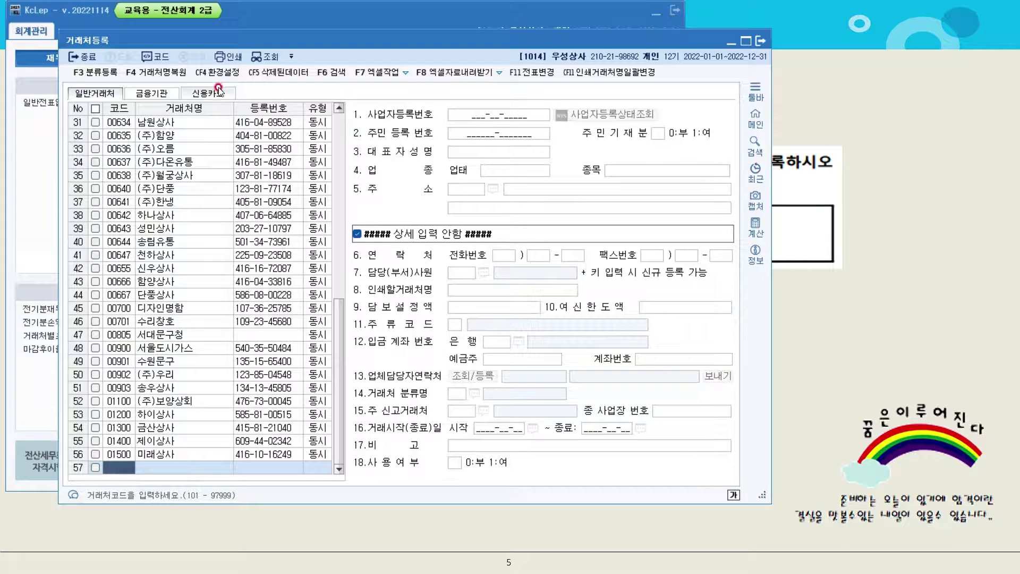
click(219, 95)
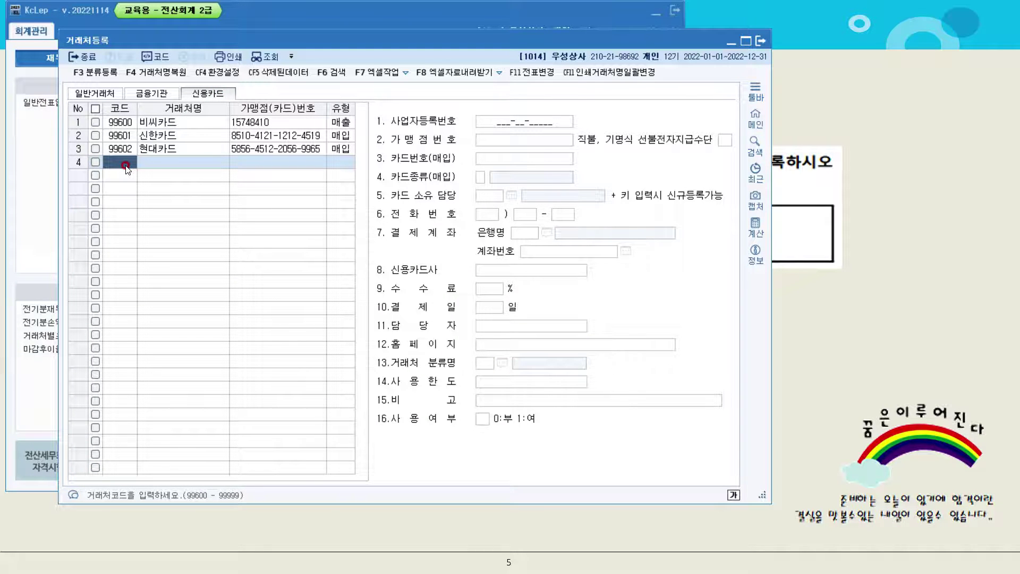
text(99811)
key(Return)
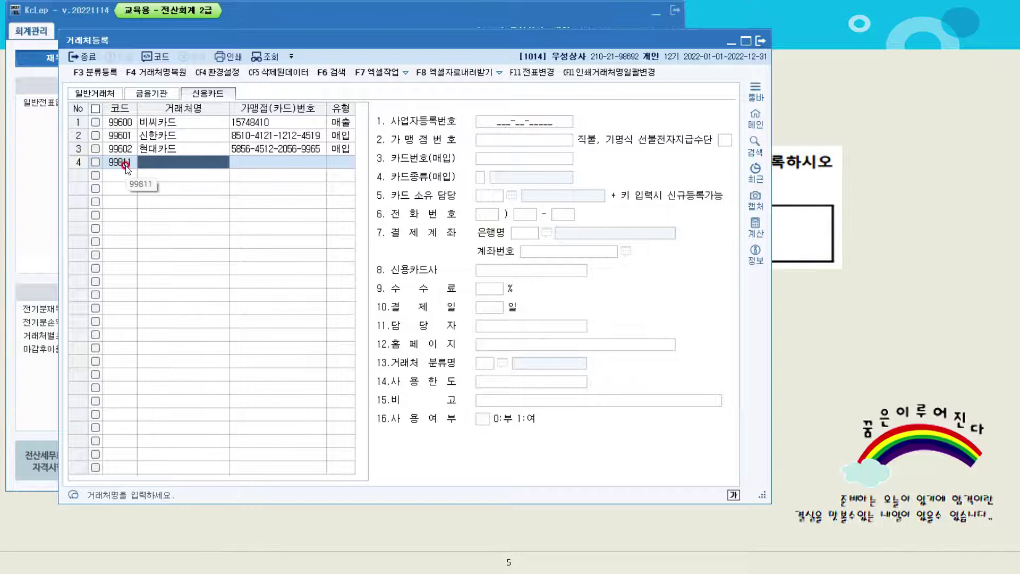
text(나라카)
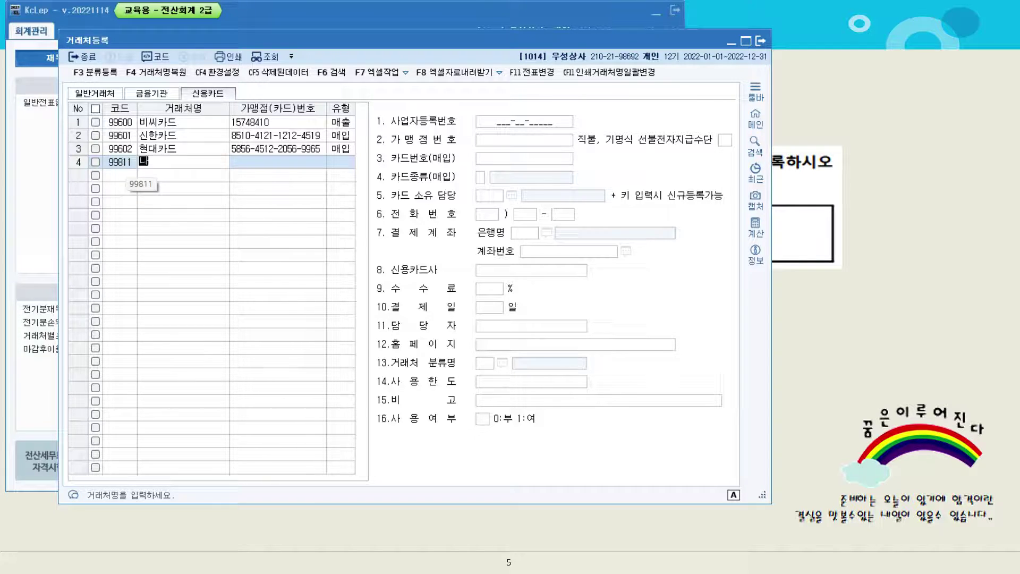
text(드)
key(Return)
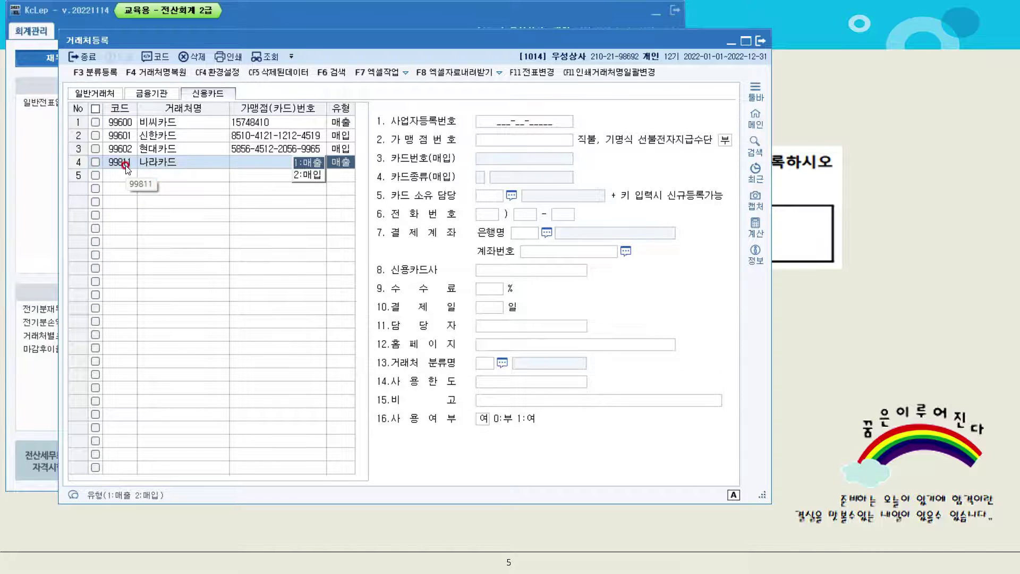
text(2)
key(Return)
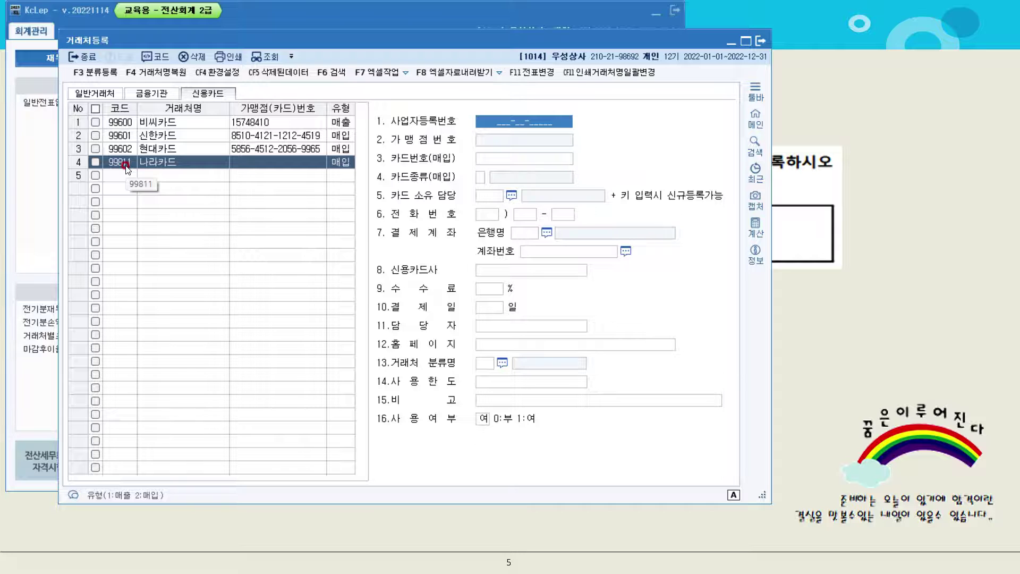
Enter the card number in hyphenated form, set 카드종류 to 3.사업용카드, and close the register
click(513, 156)
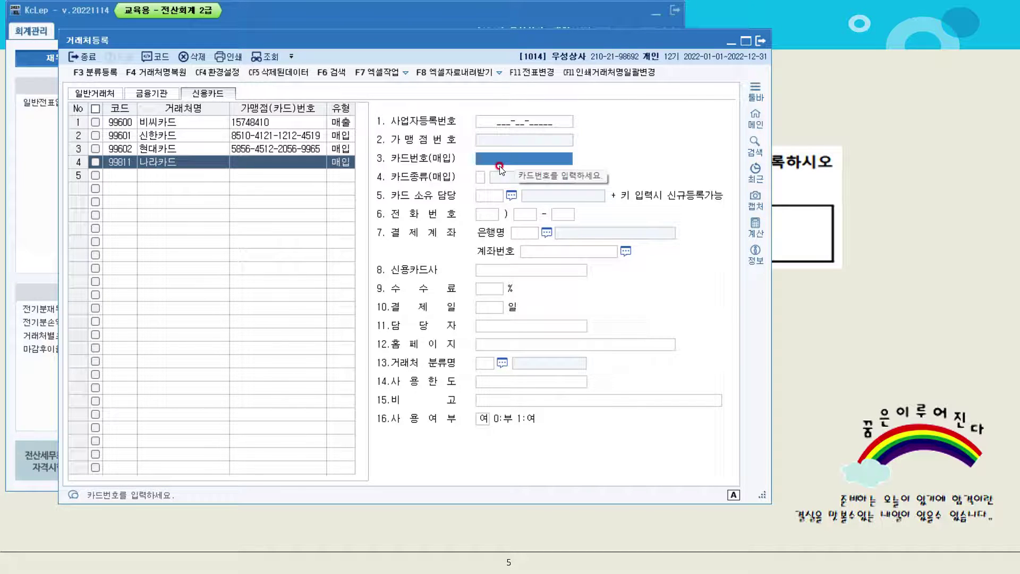
text(100)
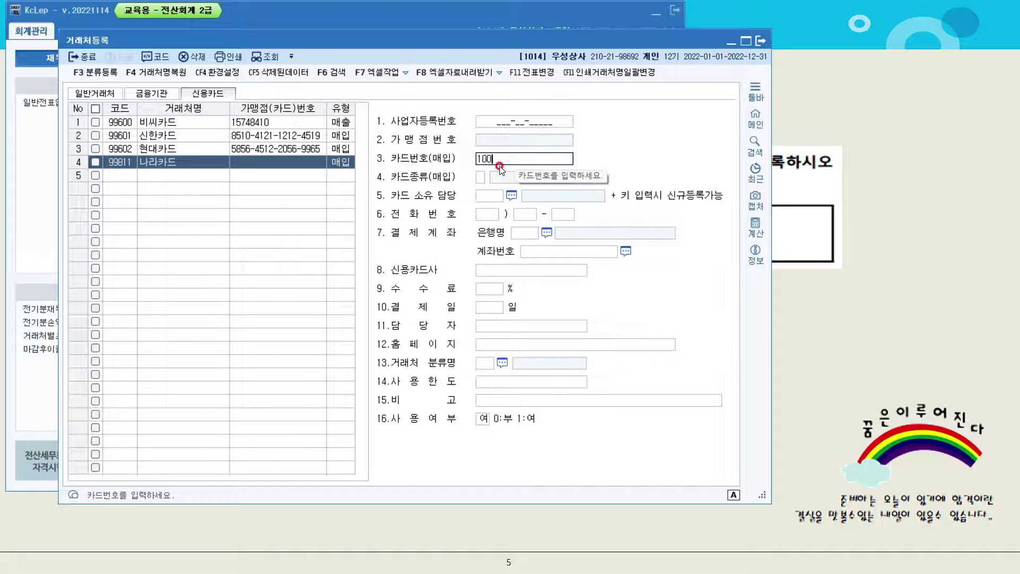
text(0200030004000)
key(Return)
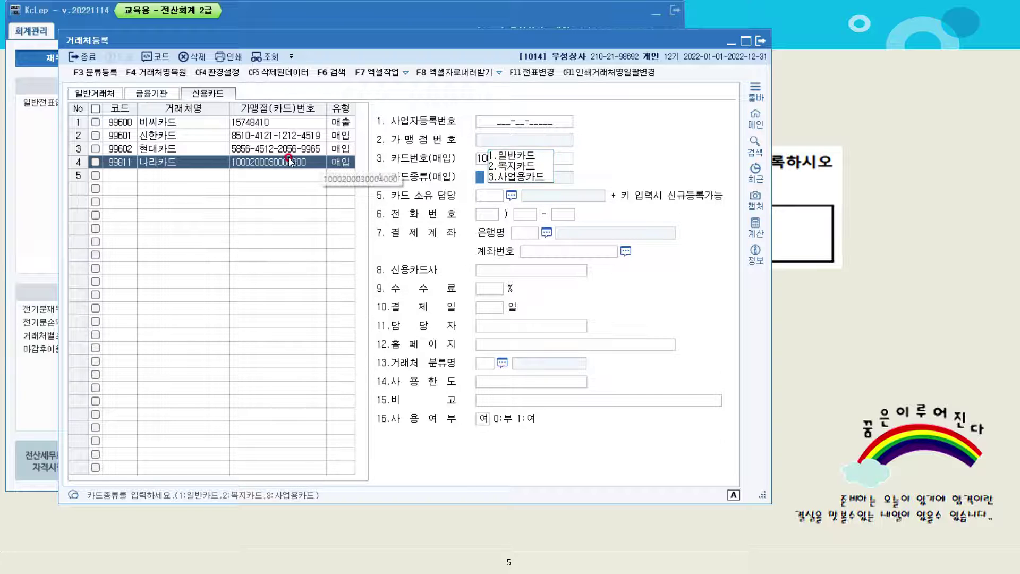
click(520, 158)
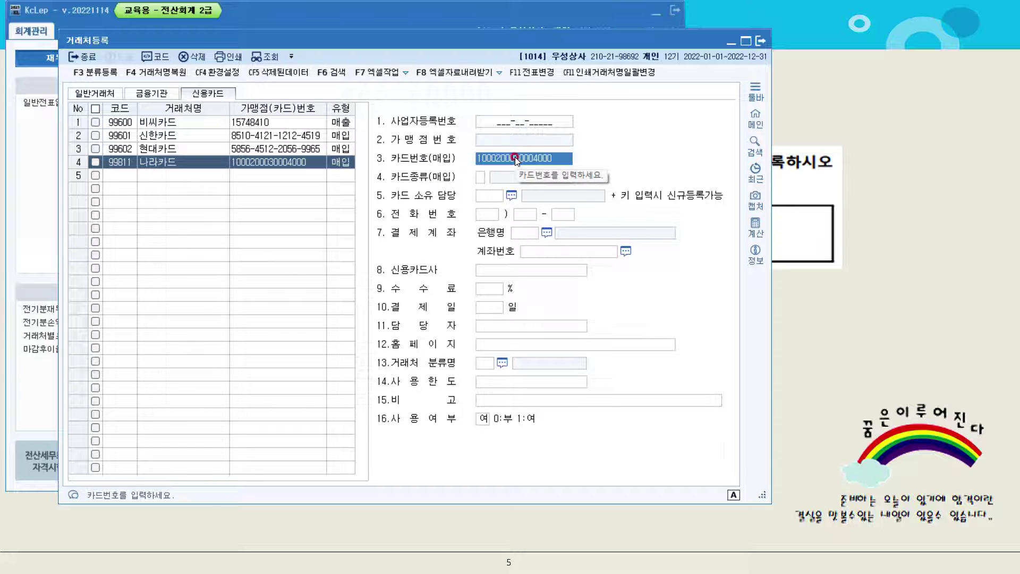
text(1000-)
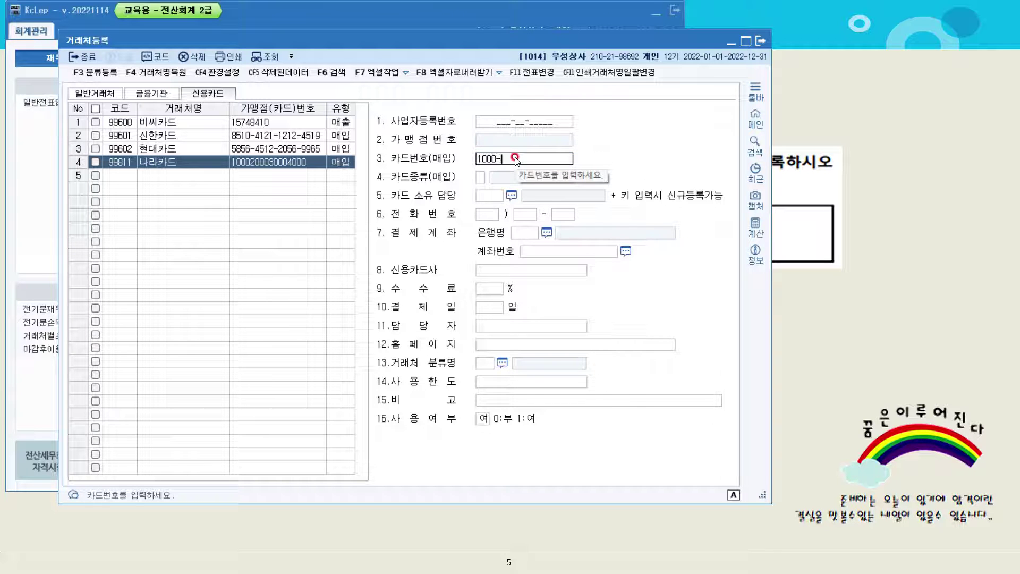
text(2000-3000-4000)
key(Return)
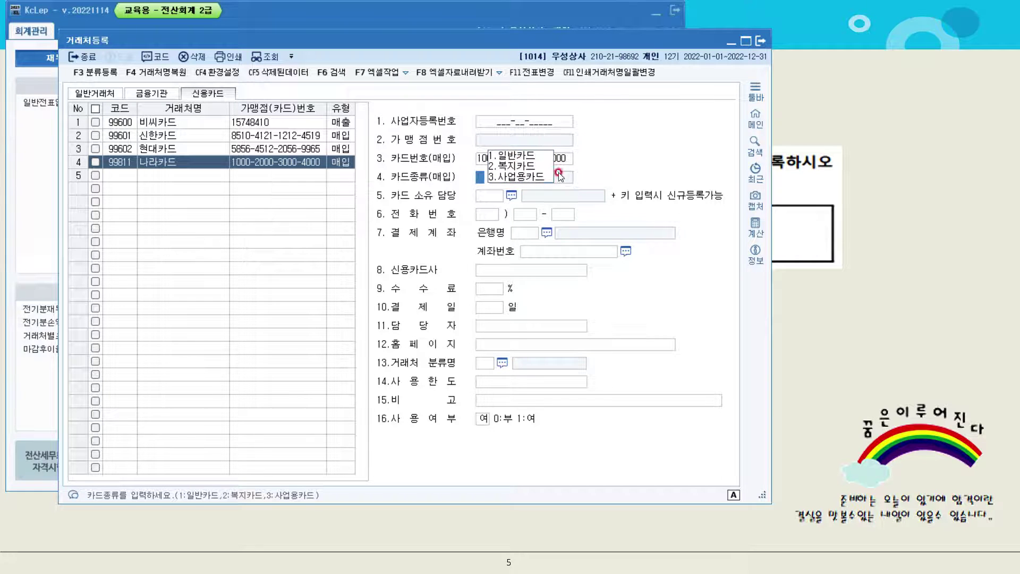
click(530, 176)
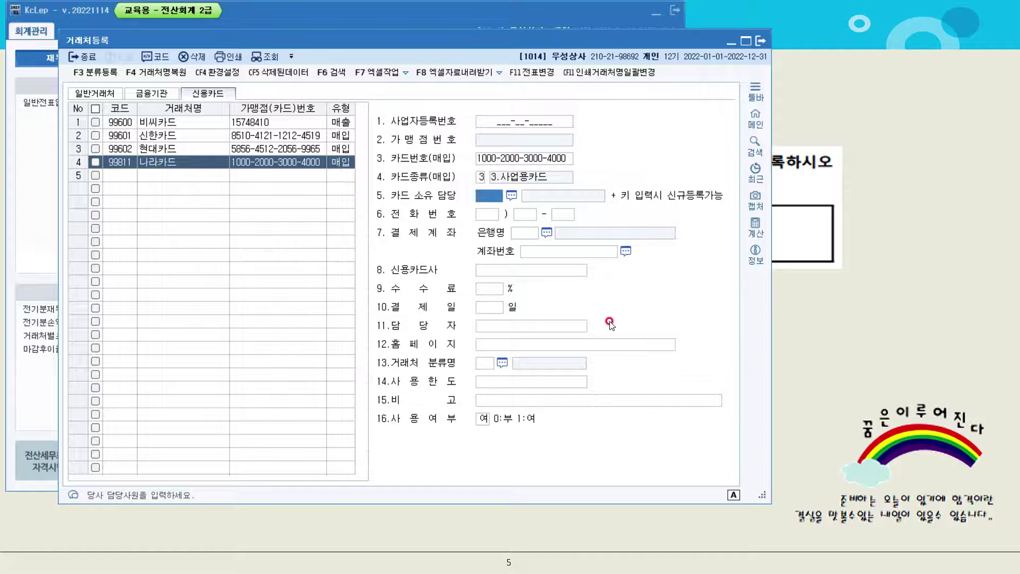
click(760, 42)
Reveal problem [2]'s opening partner balances on the slide, then return to KcLep
click(818, 94)
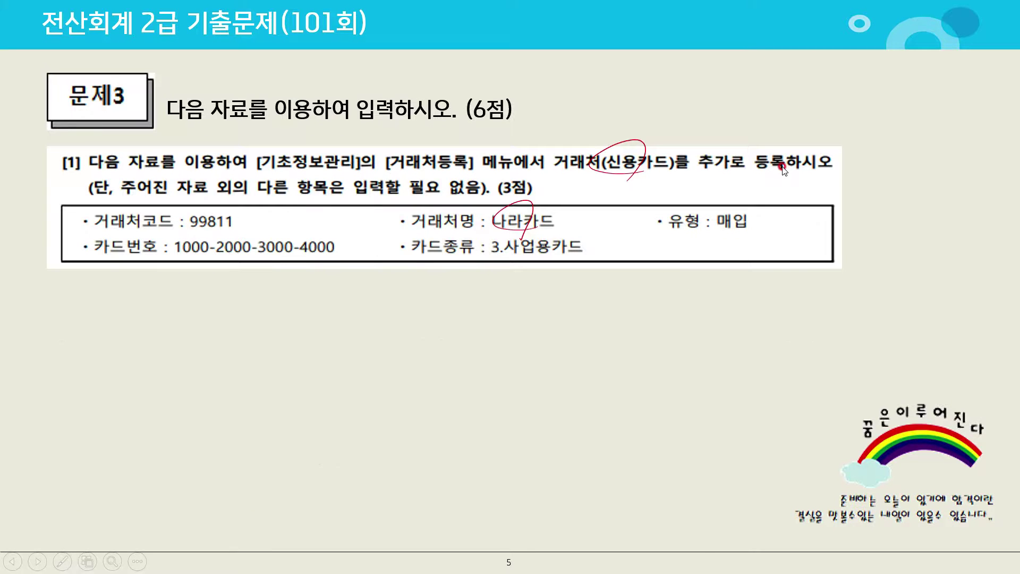
key(Right)
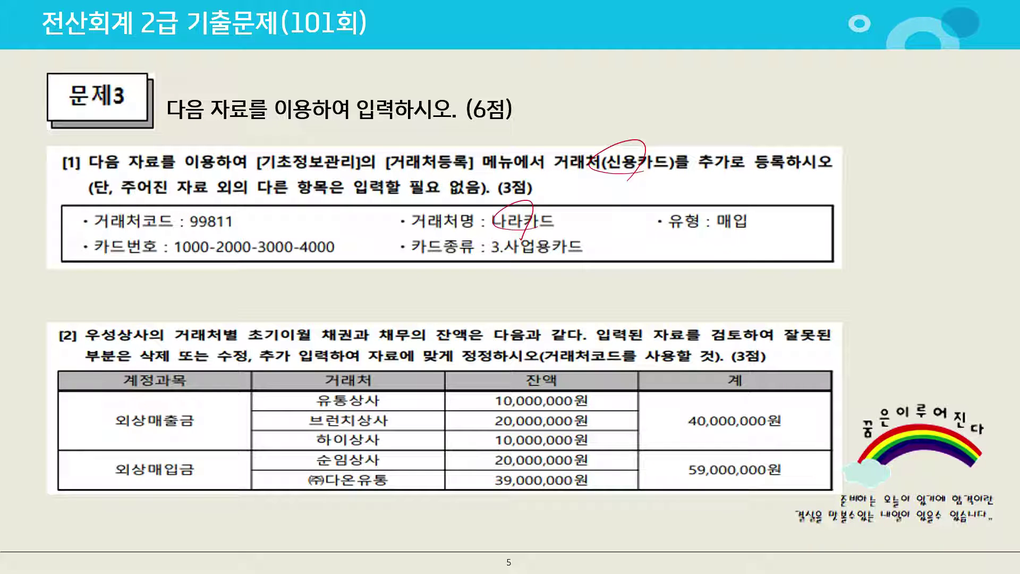
key(alt+Tab)
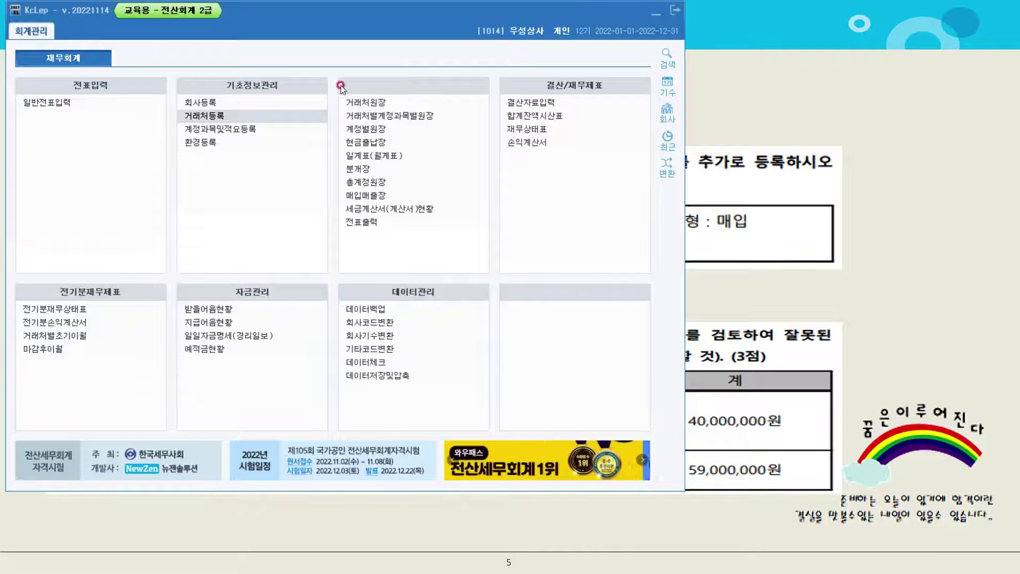
Open 거래처별초기이월, load the balance sheet data via 불러오기, and view 외상매출금
click(70, 341)
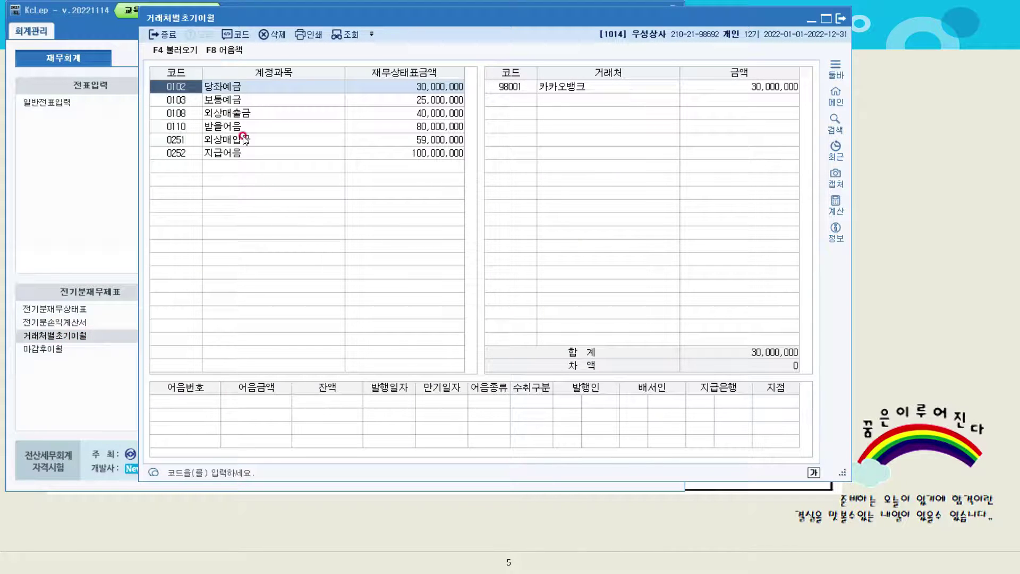
click(178, 51)
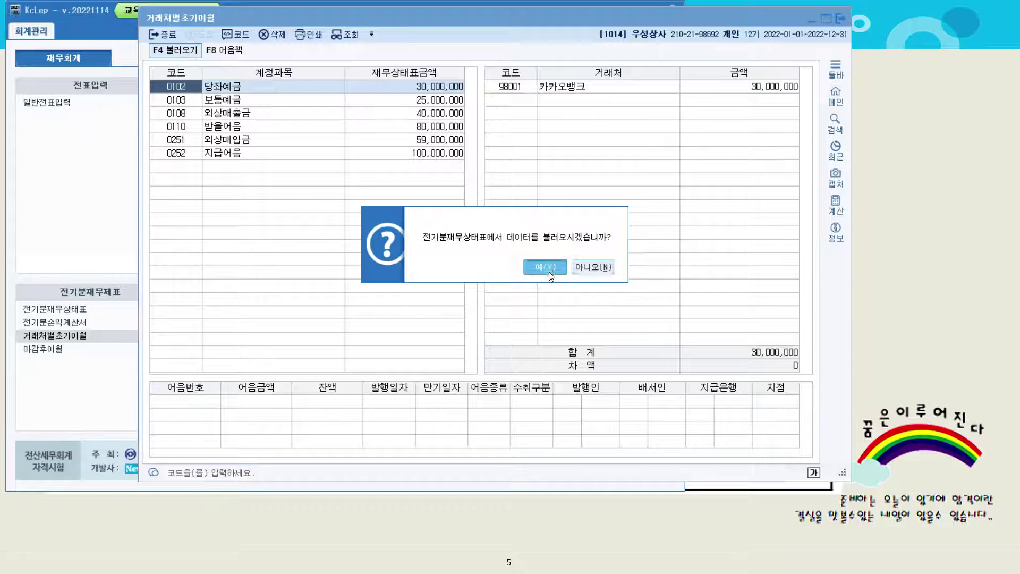
click(533, 262)
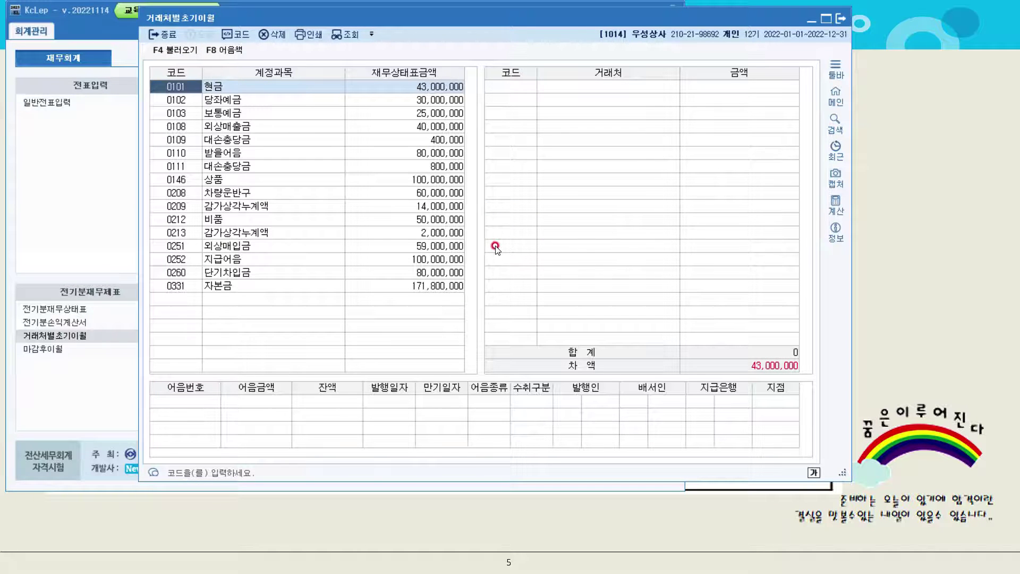
click(259, 126)
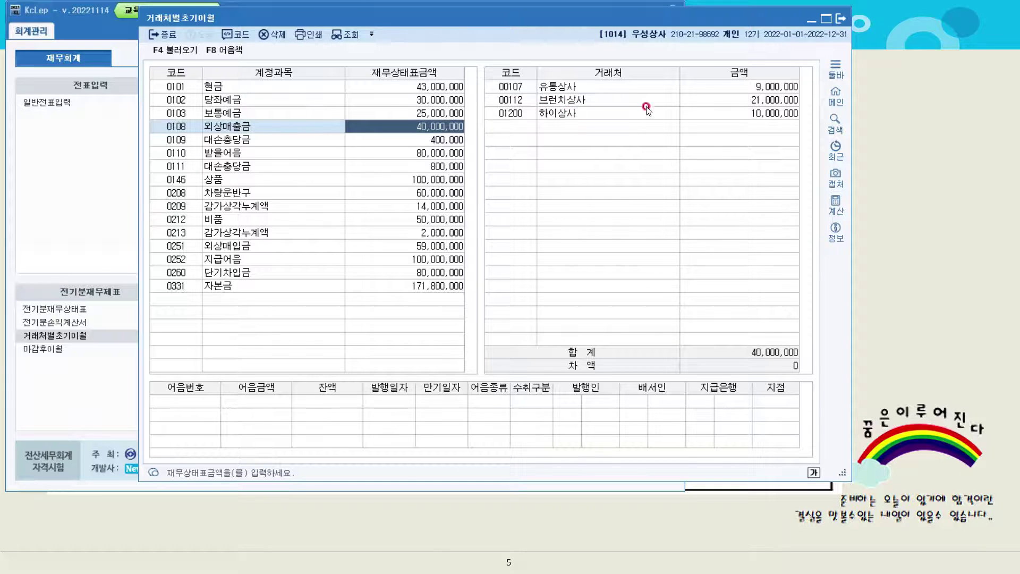
Set 외상매출금 balances: 유통상사 10,000,000 and 브런치상사 20,000,000
click(762, 87)
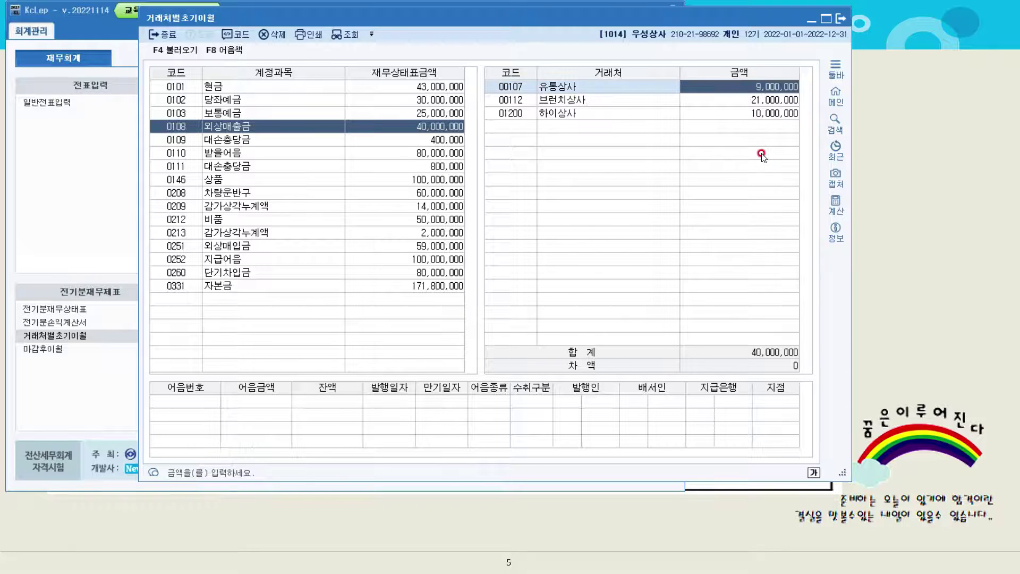
text(10)
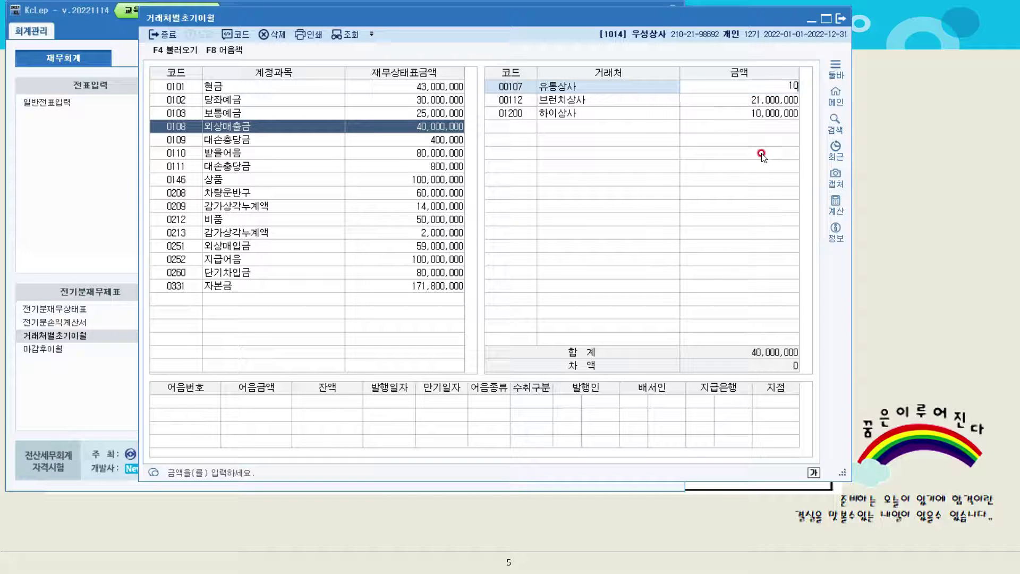
text(,000,000)
key(Return)
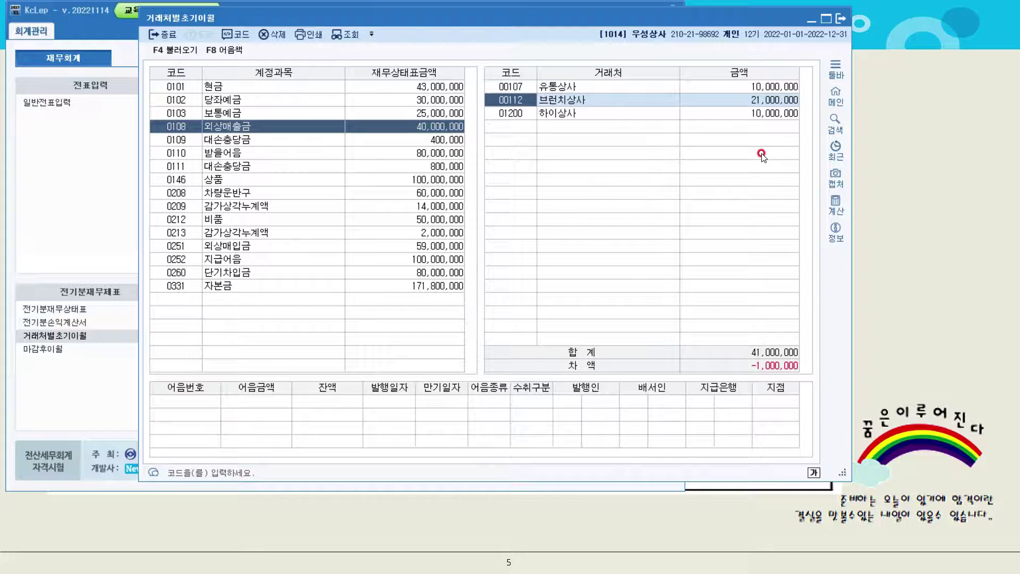
click(768, 100)
text(2100)
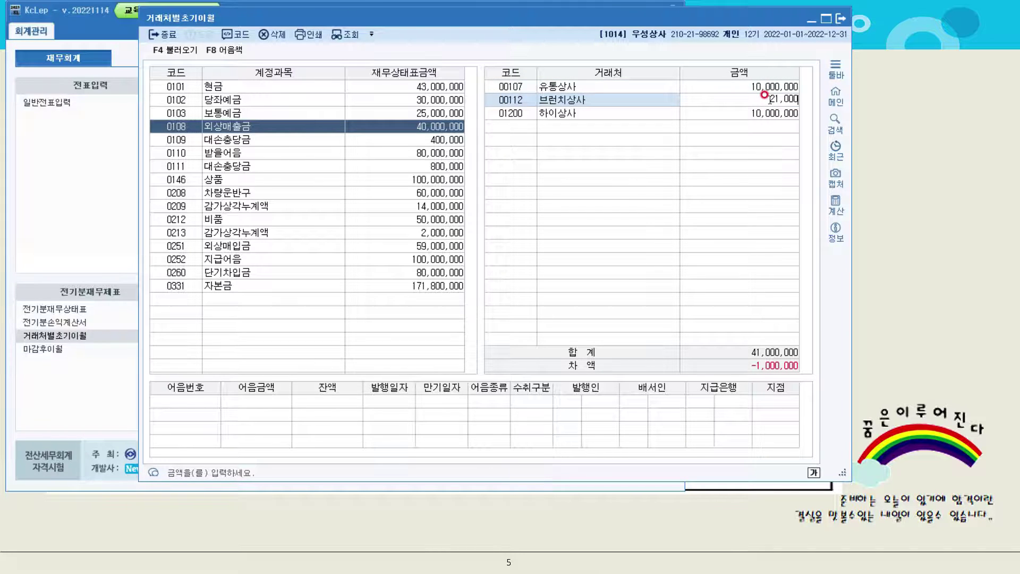
key(BackSpace)
key(BackSpace)
text(000000)
key(Return)
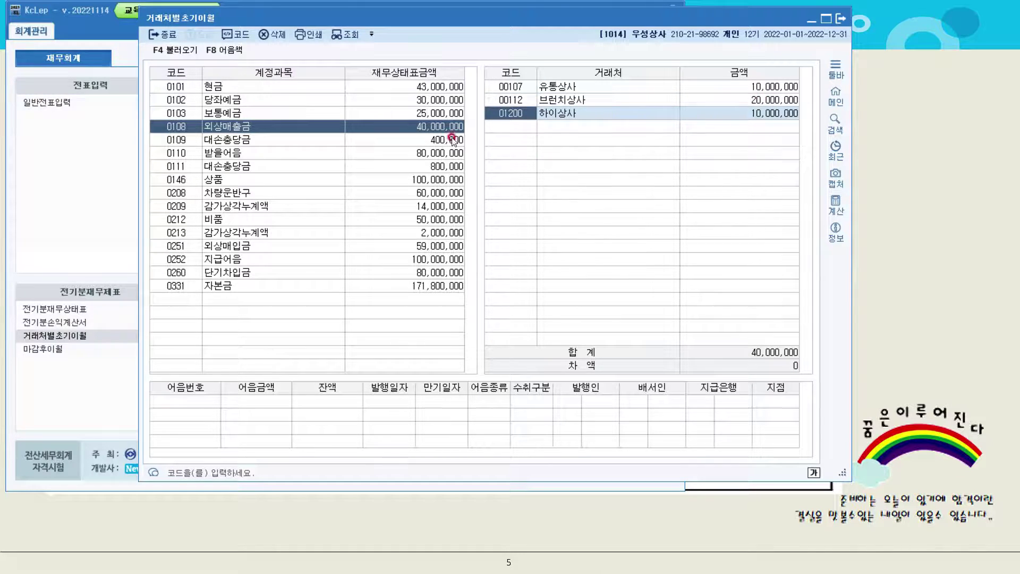
click(260, 245)
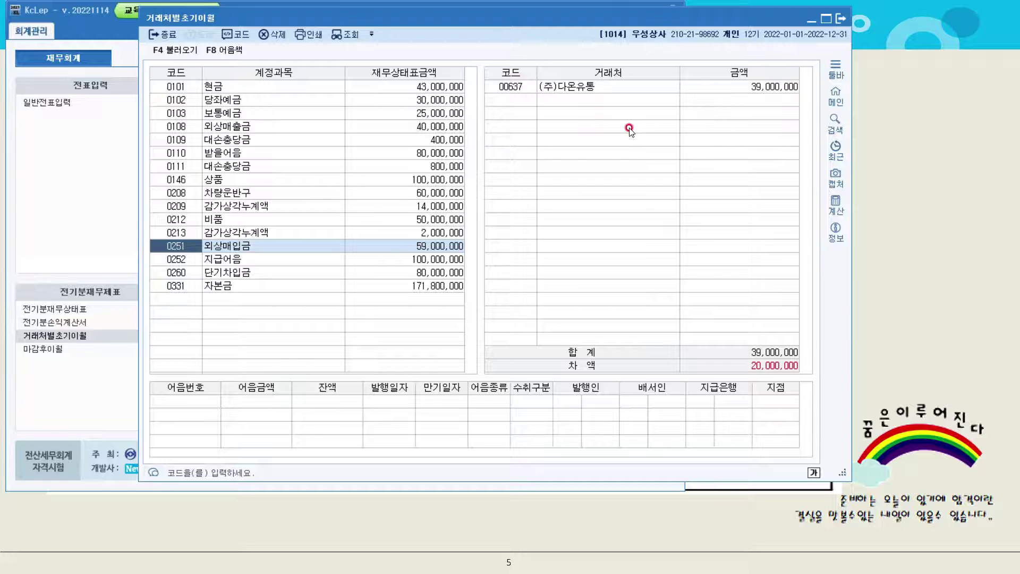
Add 순임상사 at 20,000,000 under 외상매입금 via F2 lookup, then close the screen
click(527, 100)
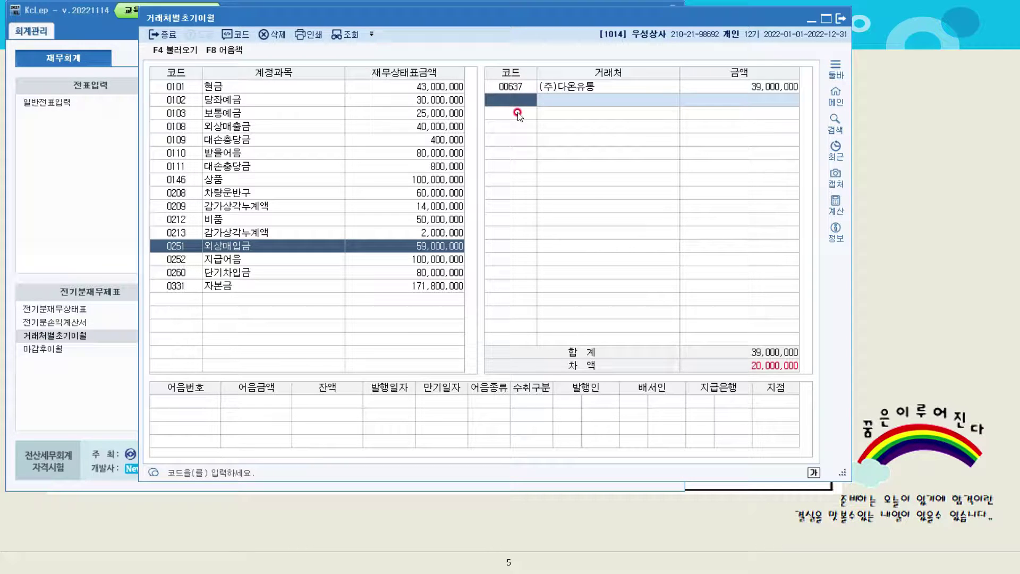
key(F2)
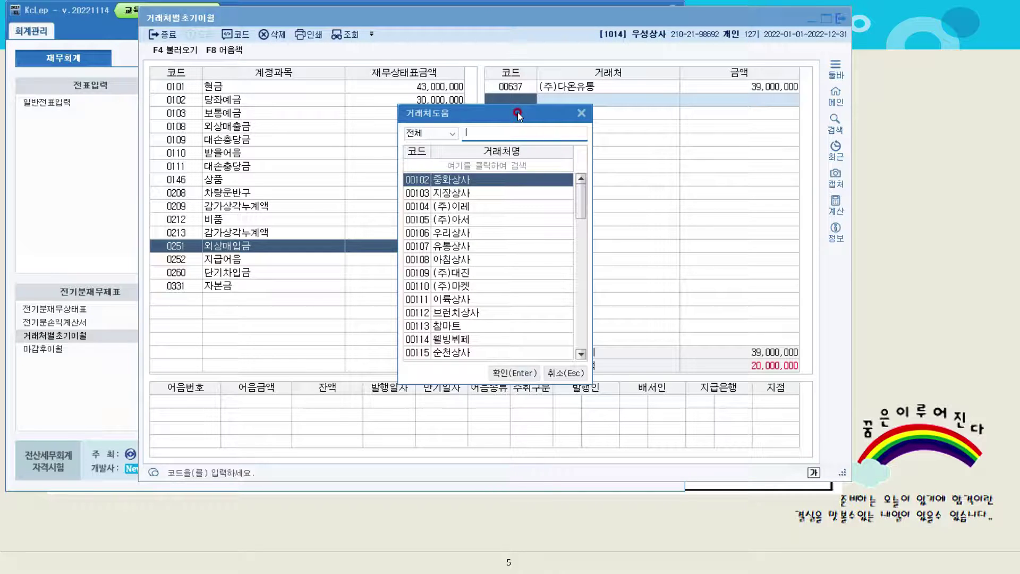
text(순암)
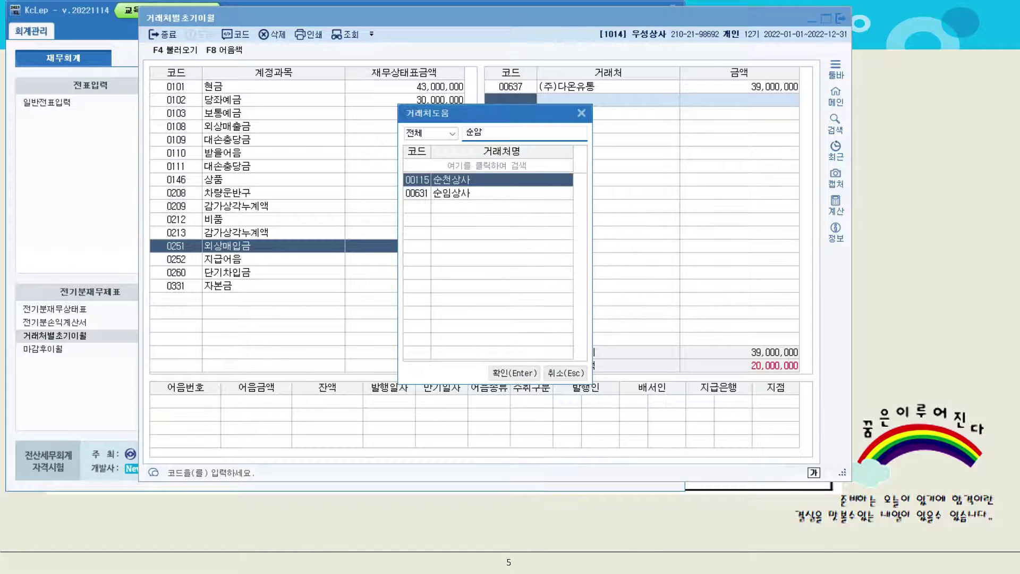
key(Down)
key(Return)
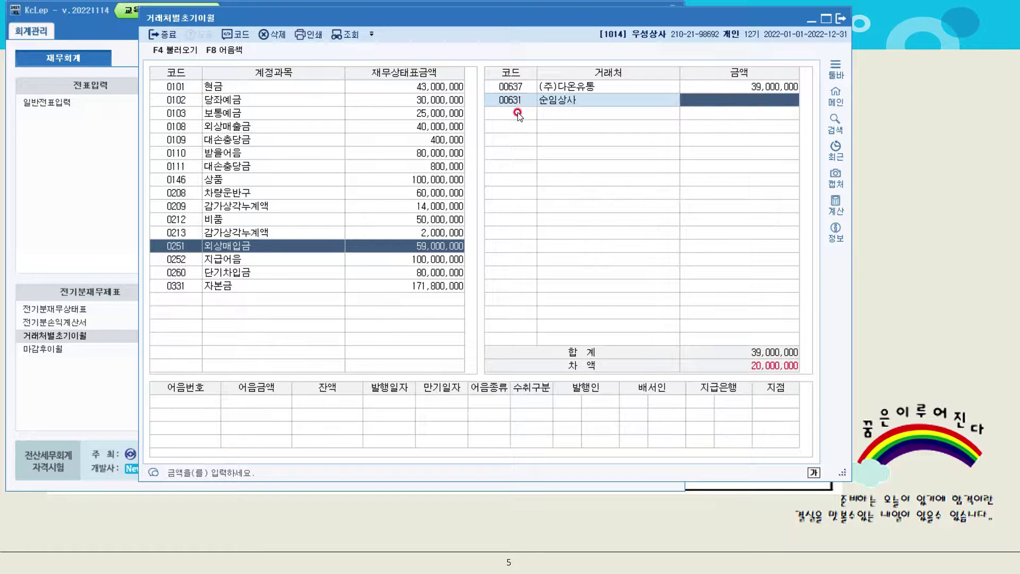
text(200,000)
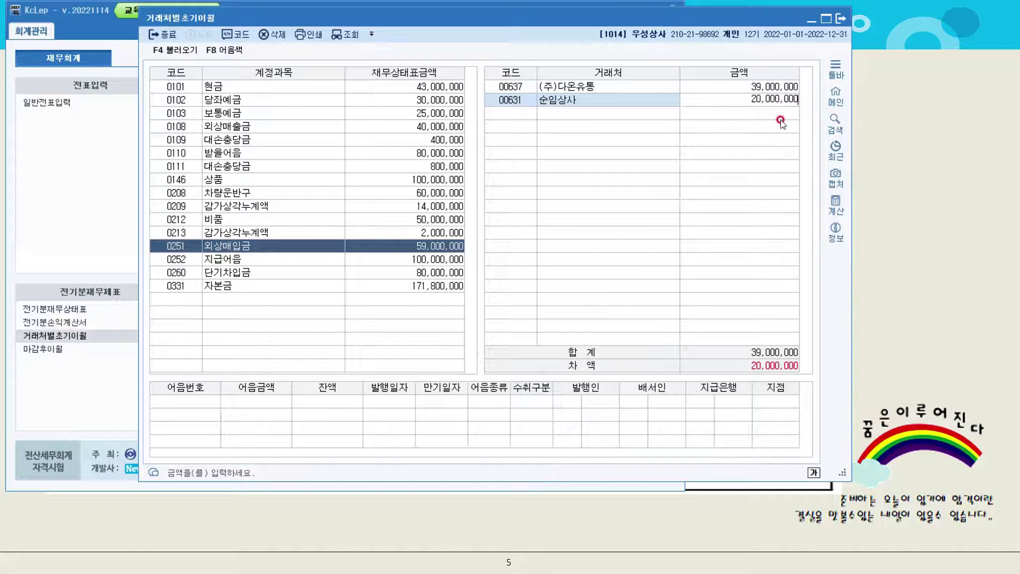
key(Return)
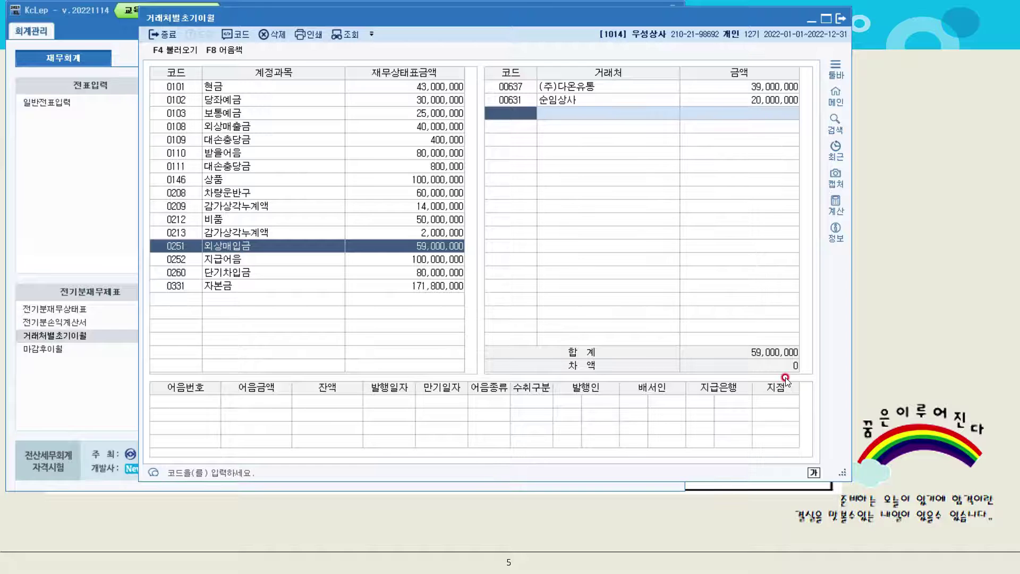
click(840, 18)
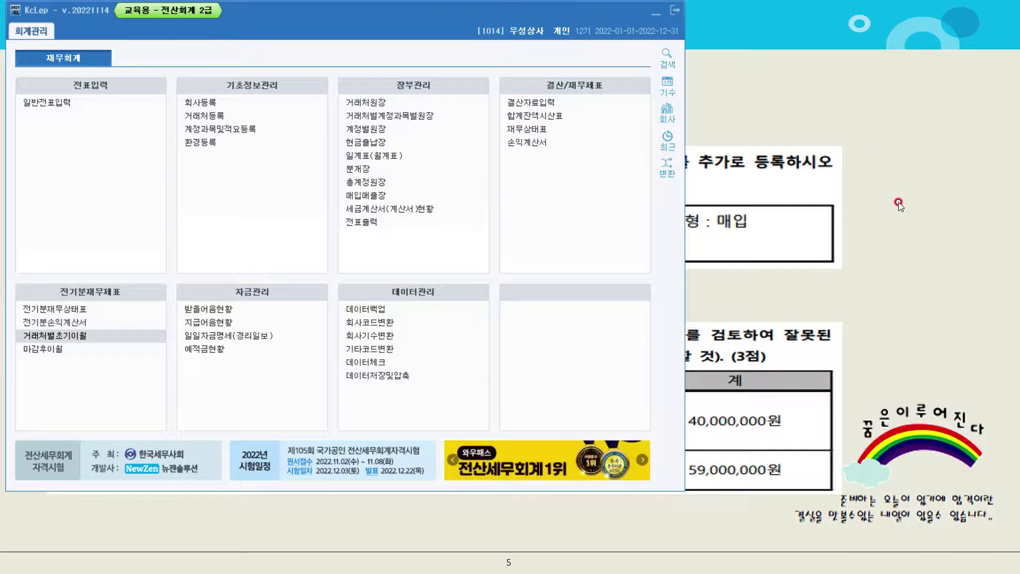
On the 문제4 [1] slide, circle 차량 and annotate the 당좌수표 payment wording, then return to KcLep
click(897, 204)
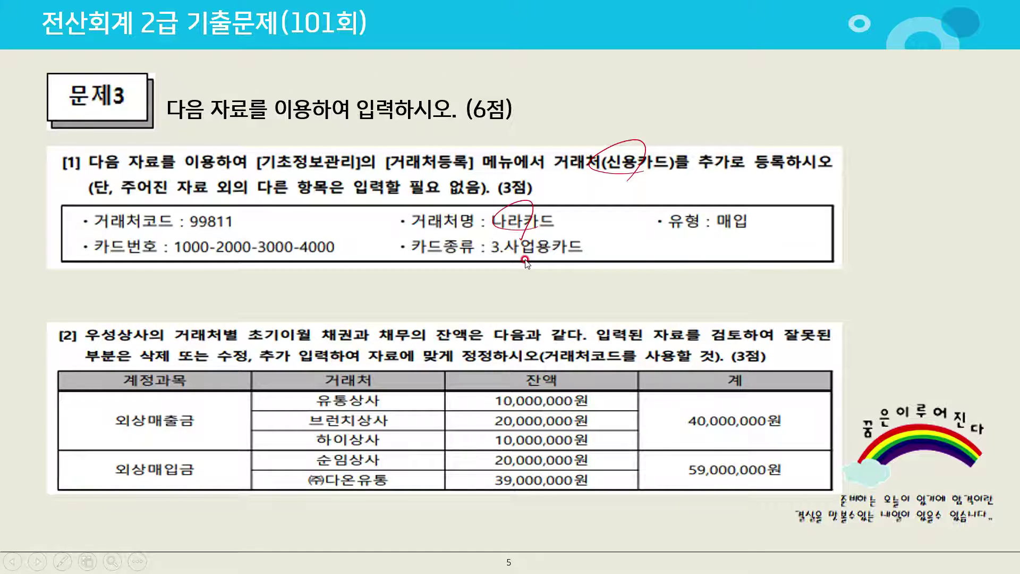
key(Right)
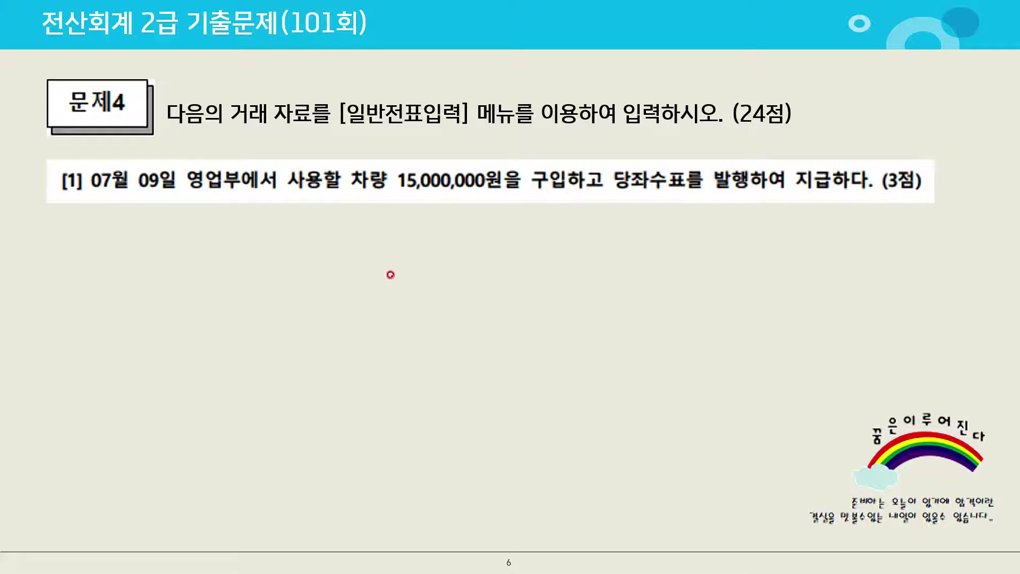
drag(383, 191, 392, 205)
drag(565, 151, 535, 217)
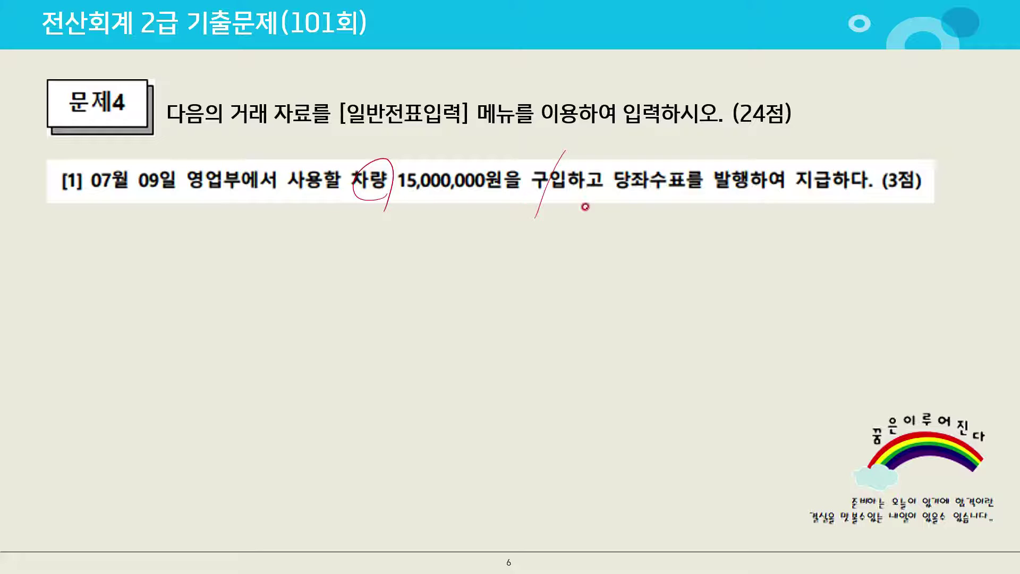
drag(619, 185, 753, 186)
mouse_move(645, 187)
mouse_down()
mouse_move(661, 208)
mouse_move(673, 200)
mouse_up()
drag(680, 197, 691, 202)
drag(694, 195, 703, 218)
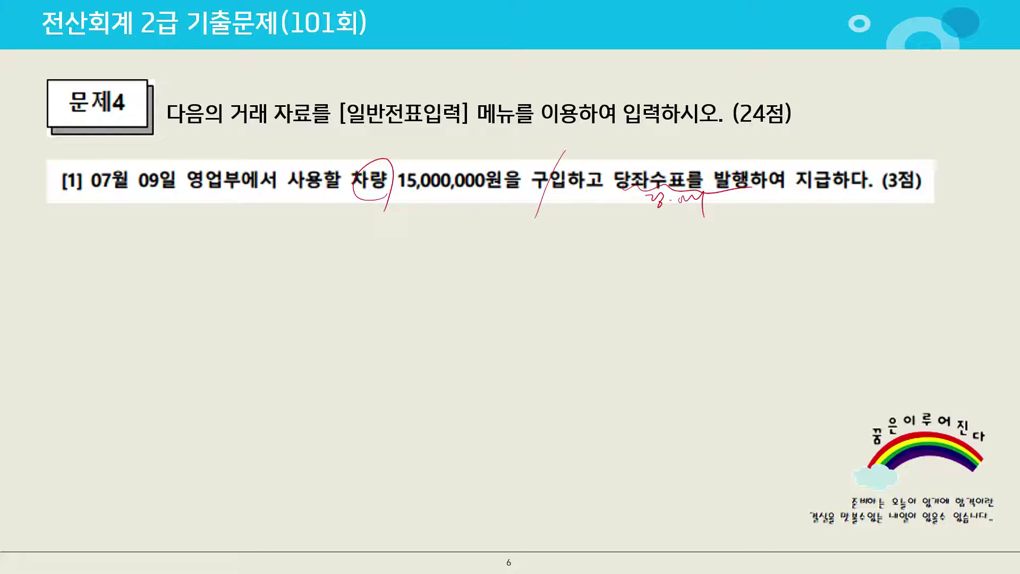
key(alt+Tab)
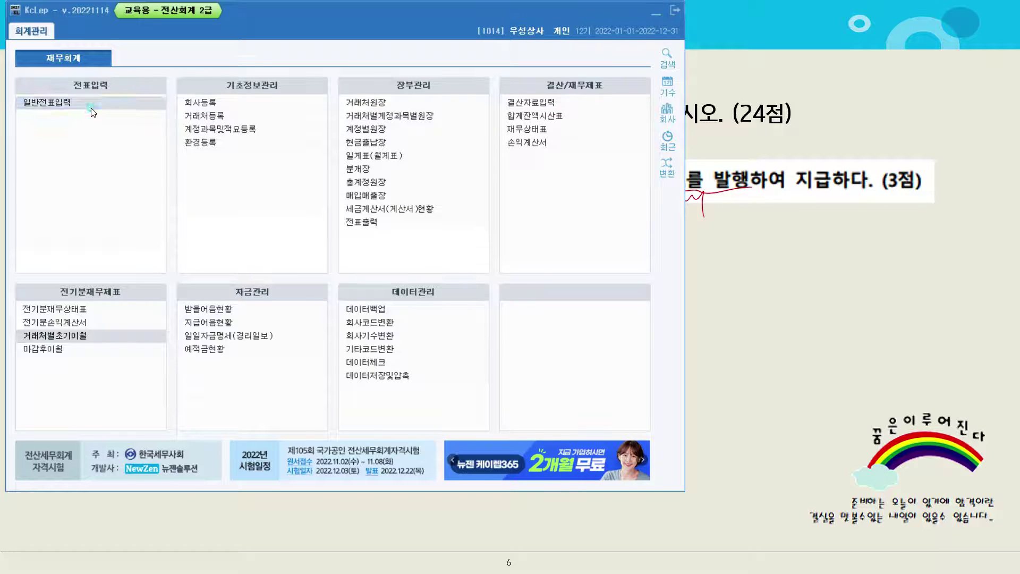
Open 일반전표입력 and start a new voucher dated 07/09
click(90, 106)
click(106, 109)
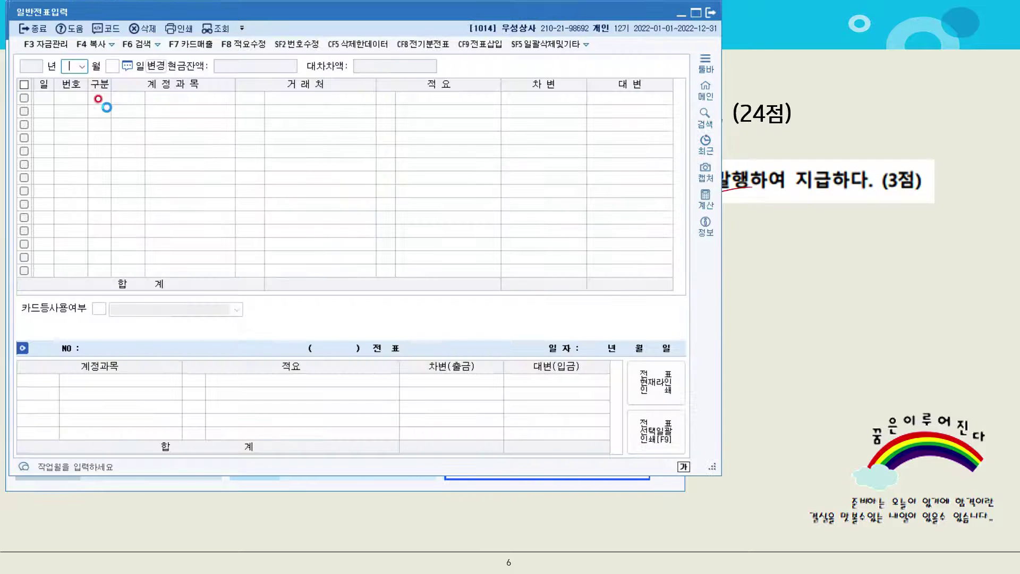
click(182, 138)
text(07)
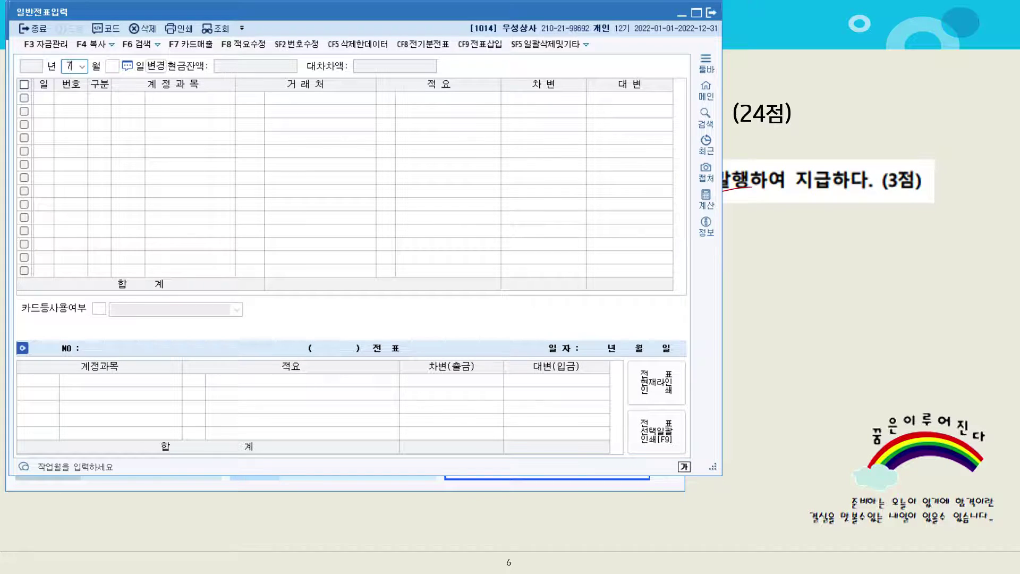
key(Return)
key(Return)
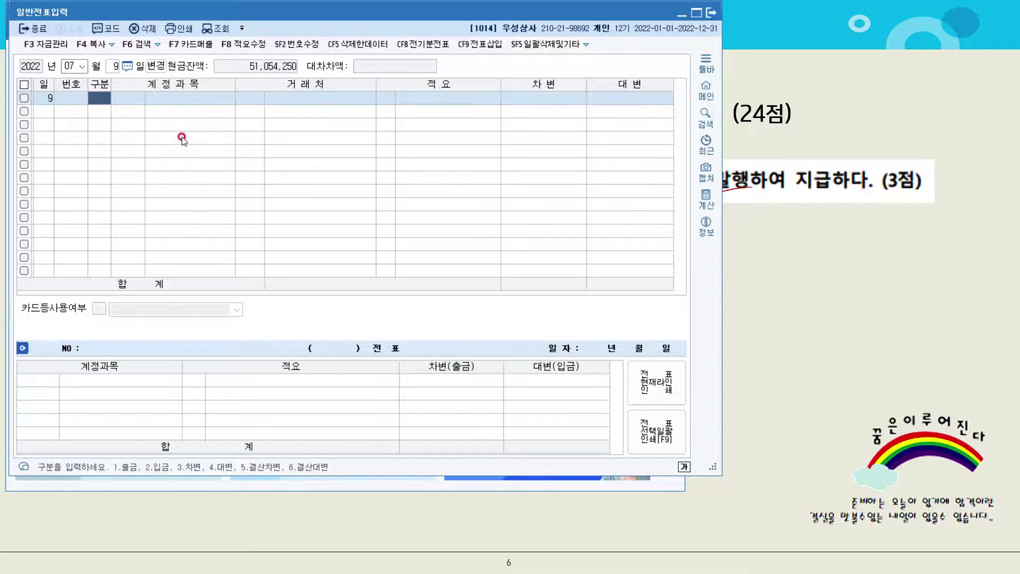
text(3)
key(Return)
Debit 0208 차량운반구 15,000,000 on the first line
text(차량)
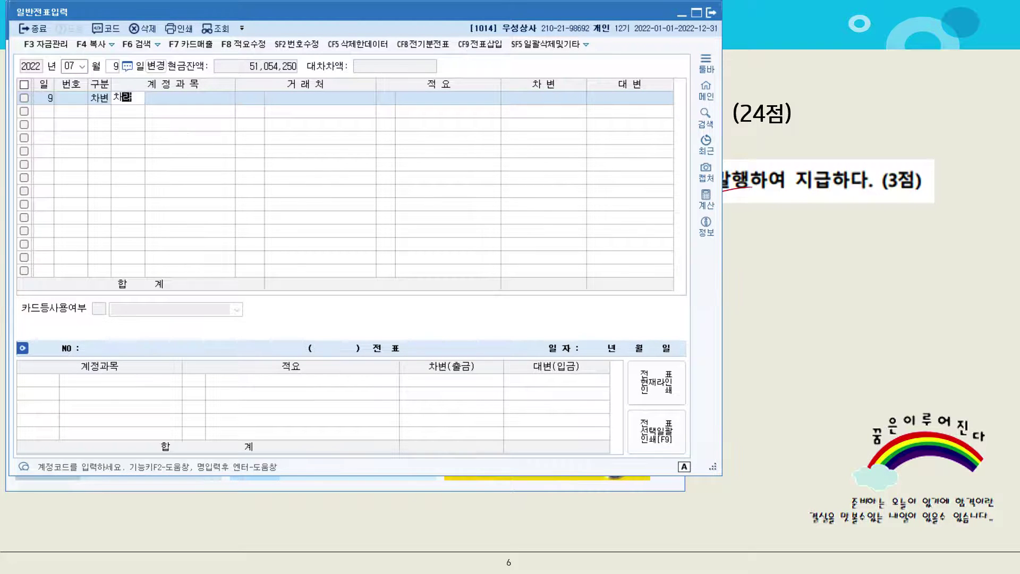
key(Return)
key(Return)
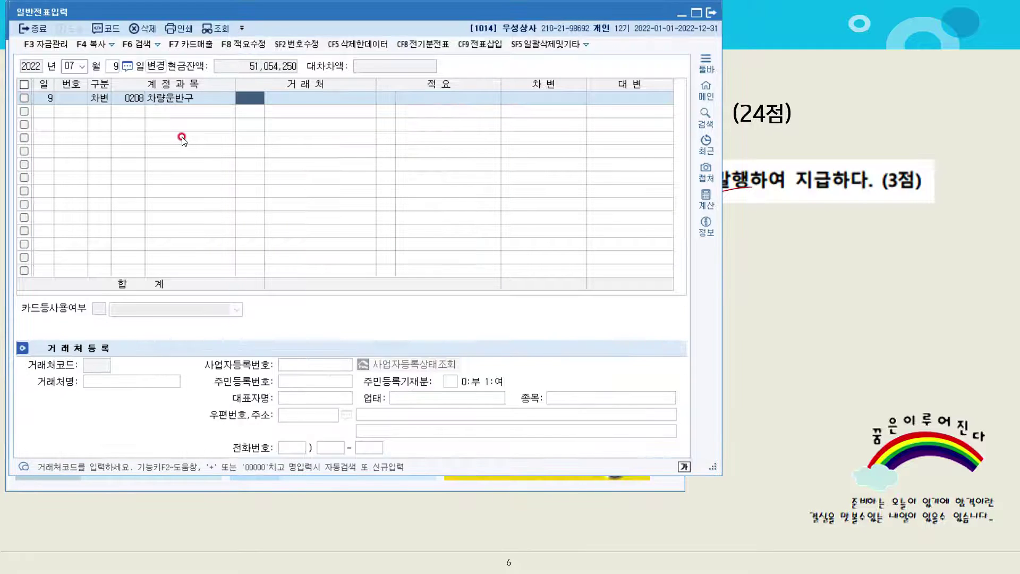
key(Return)
key(Return)
text(15,00)
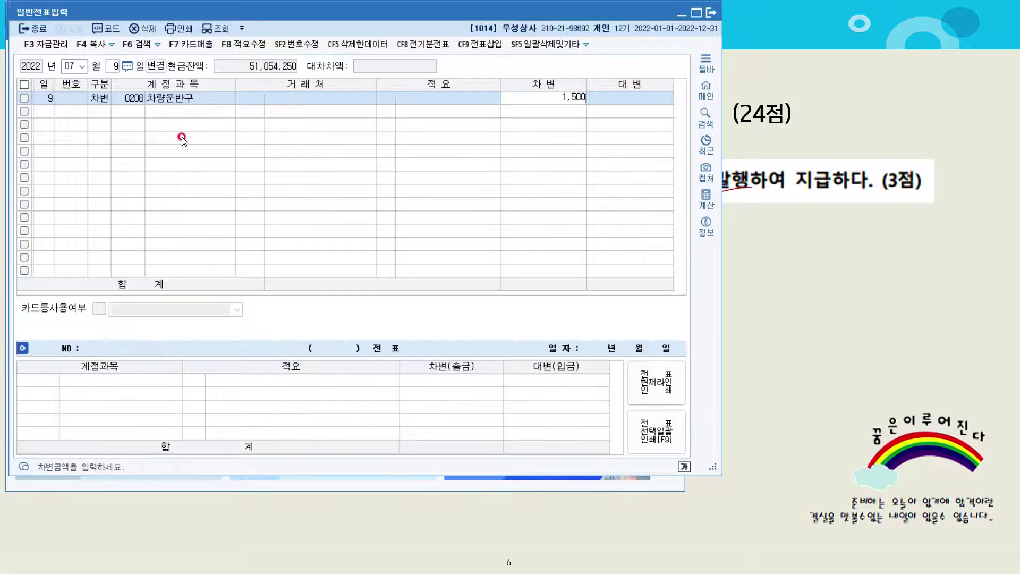
text(0,000)
key(Return)
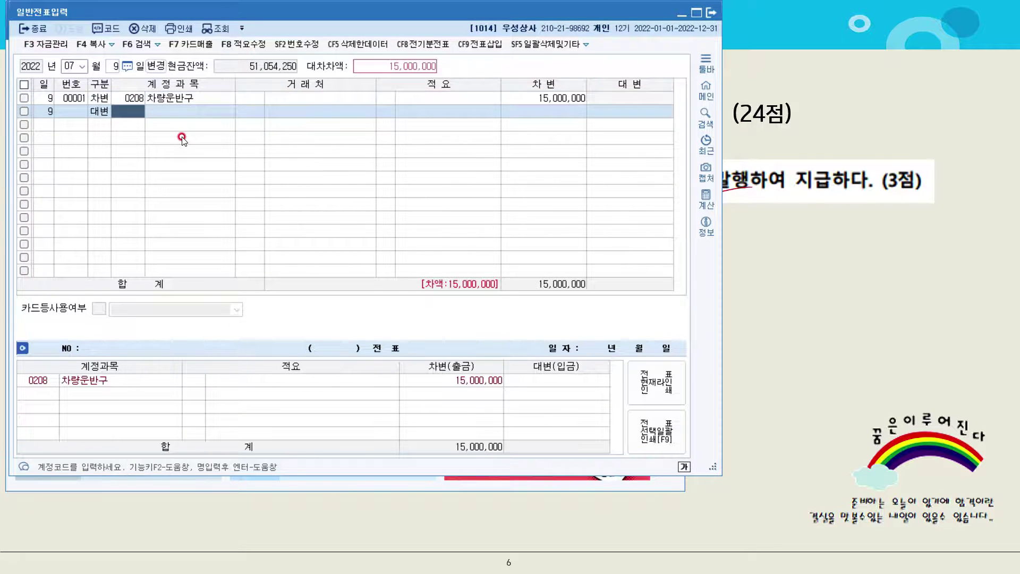
Credit 0102 당좌예금 for the 15,000,000, then return to the exam slide
text(당좌)
key(Return)
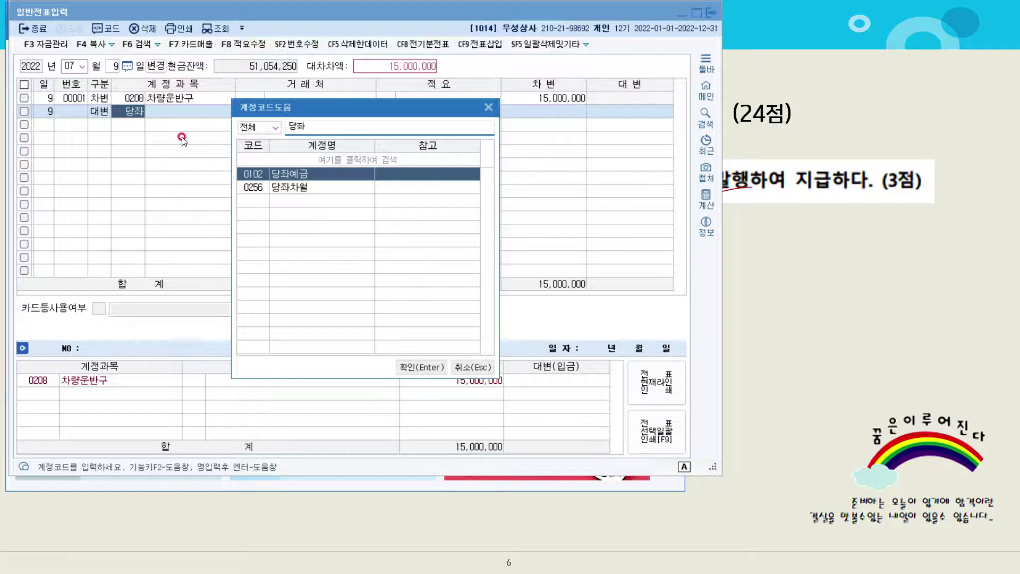
key(Return)
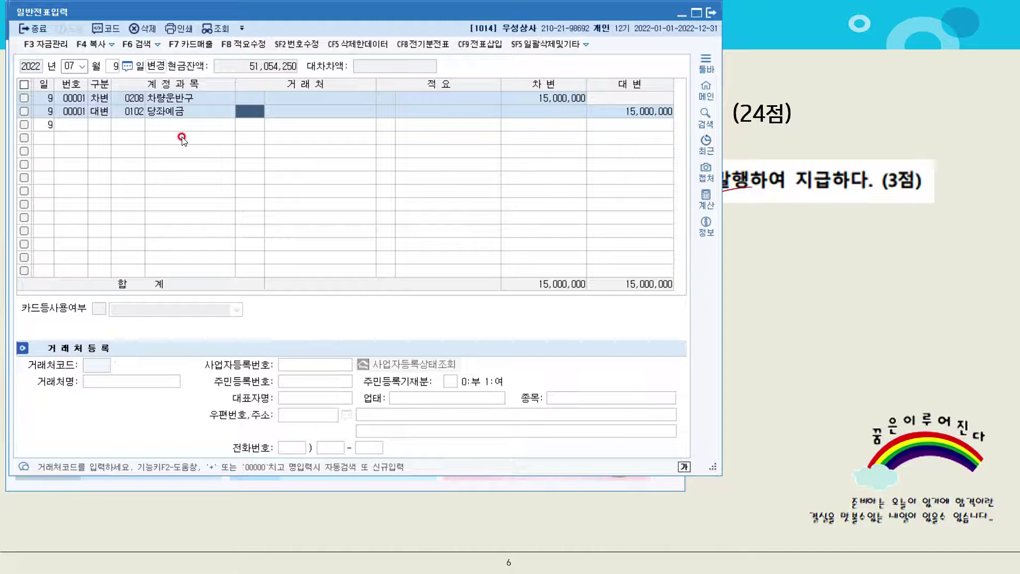
key(Return)
key(Return)
key(Return)
key(Return)
key(Return)
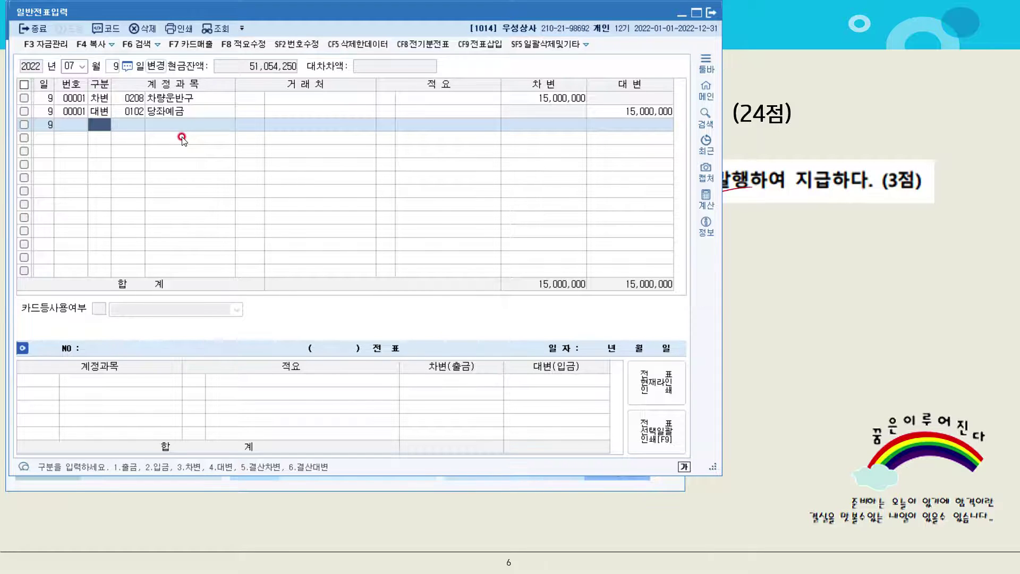
click(748, 271)
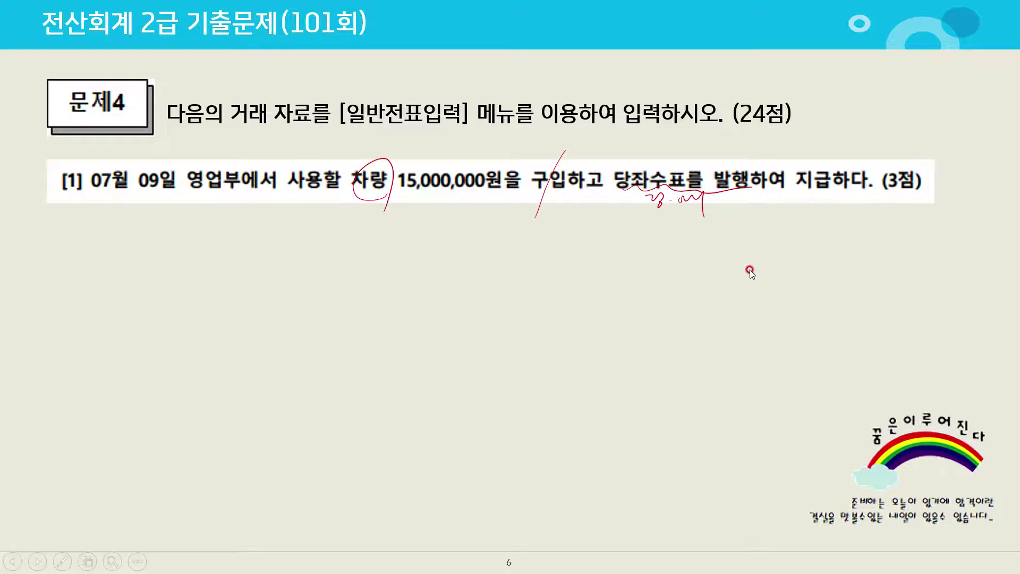
Advance to question [2] and circle 관리비 in red ink
click(750, 269)
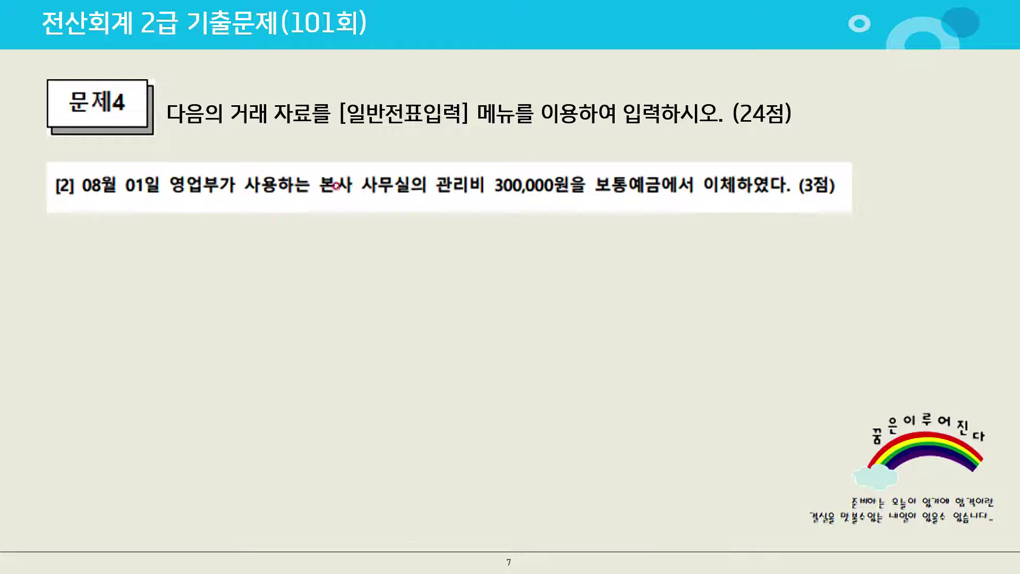
mouse_move(461, 195)
mouse_down()
mouse_move(426, 180)
mouse_move(463, 190)
mouse_up()
drag(600, 162, 570, 231)
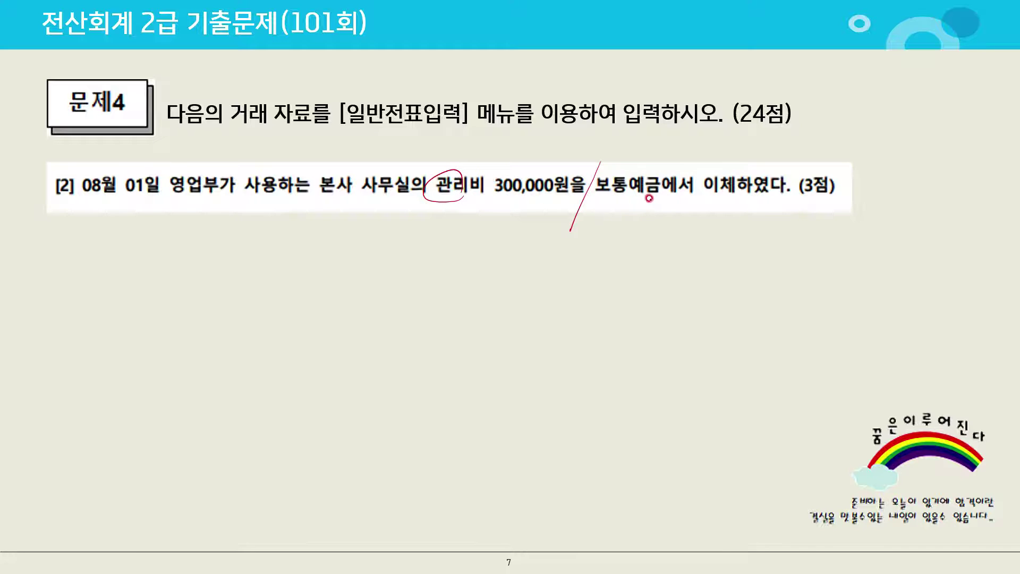
mouse_move(462, 197)
mouse_down()
mouse_move(451, 164)
mouse_move(474, 176)
mouse_move(452, 163)
mouse_up()
Write 건물관리비 under 관리비, then go back to the journal's month field
mouse_move(484, 159)
mouse_down()
mouse_move(494, 171)
mouse_move(515, 155)
mouse_move(535, 162)
mouse_up()
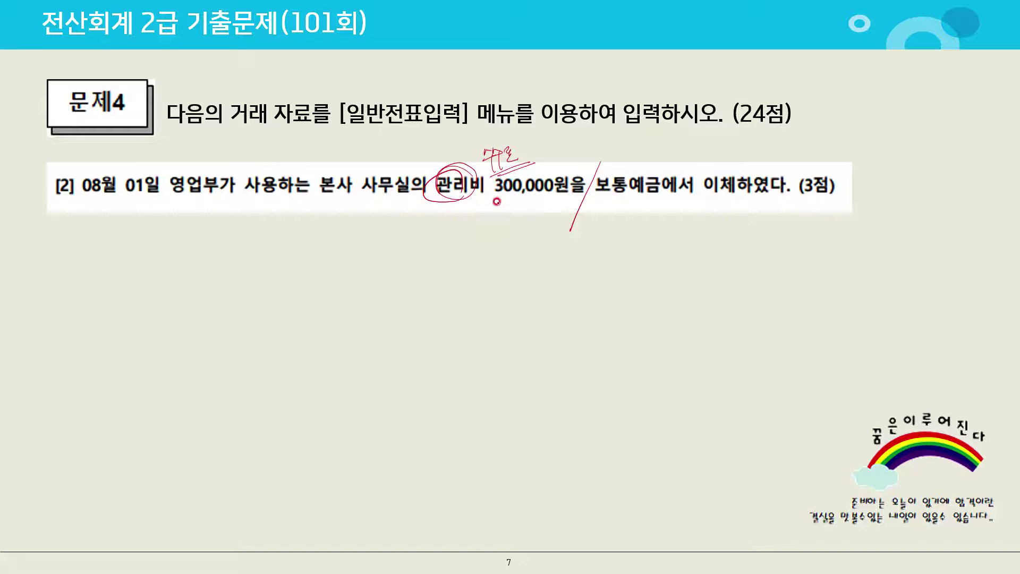
drag(437, 218, 451, 223)
mouse_move(452, 215)
mouse_down()
mouse_move(452, 232)
mouse_move(486, 207)
mouse_move(518, 221)
mouse_up()
drag(451, 250, 528, 218)
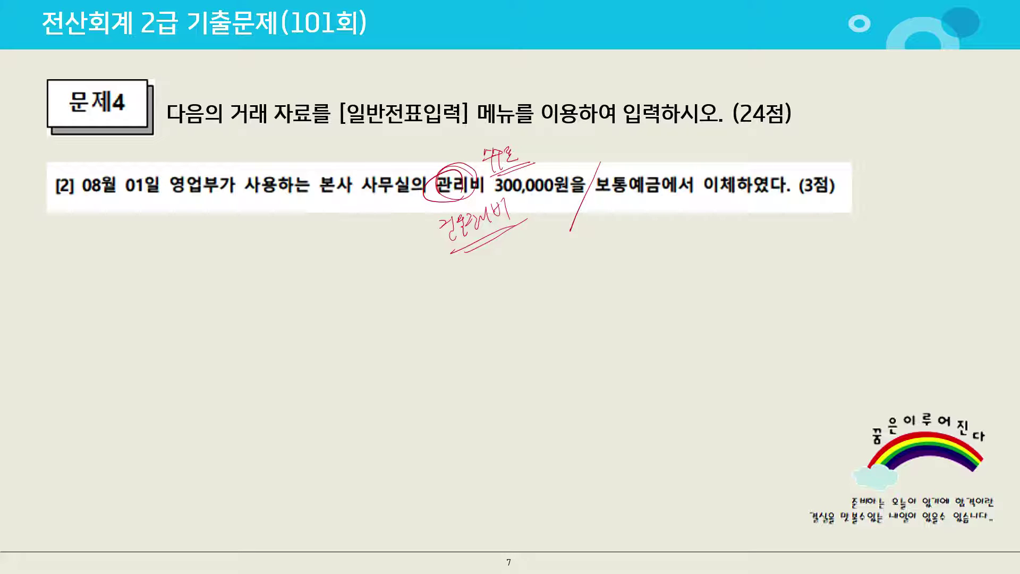
key(alt+Tab)
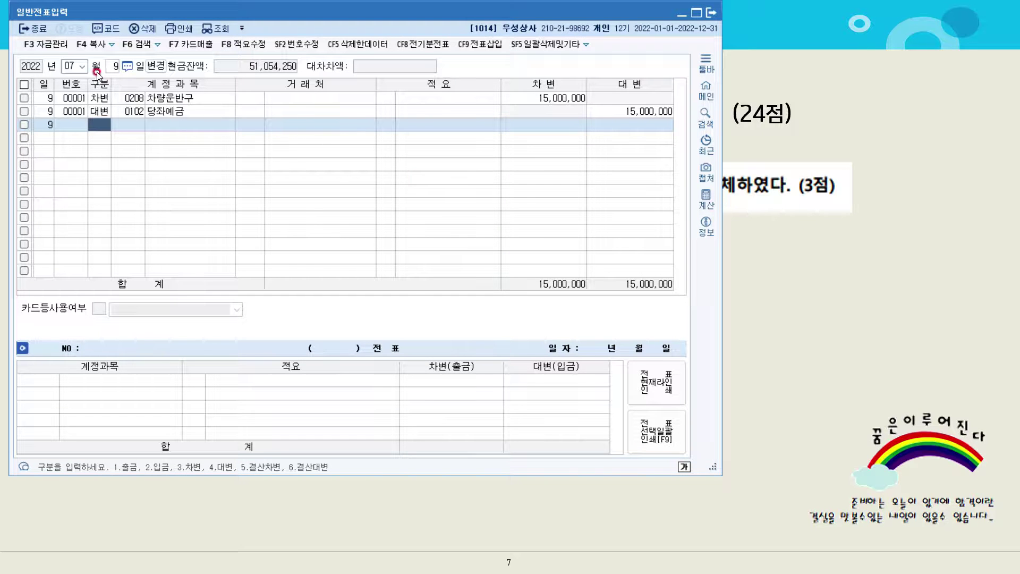
click(70, 66)
Start a new voucher dated 08/01
click(72, 67)
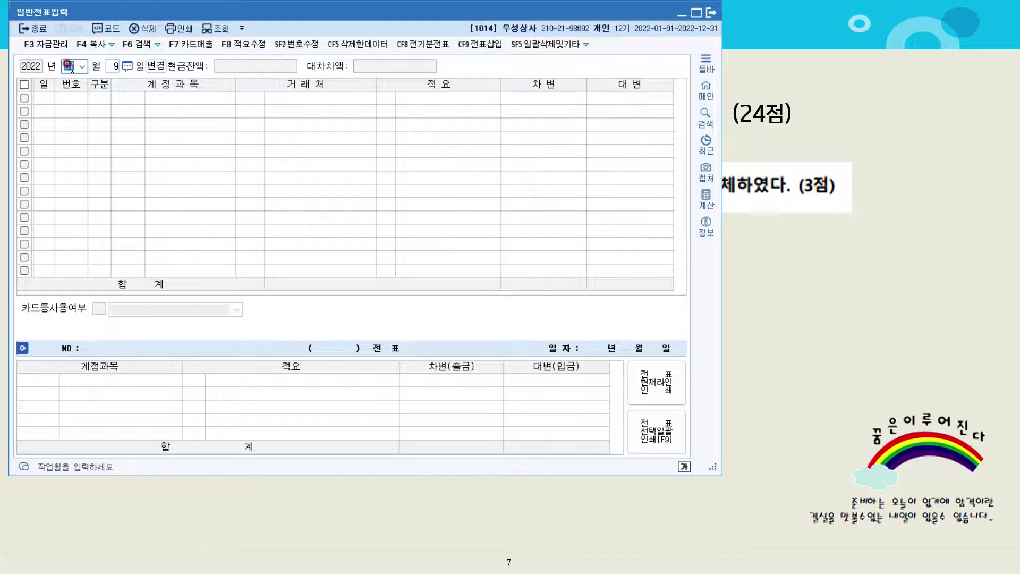
text(08)
key(Return)
text(1)
key(Return)
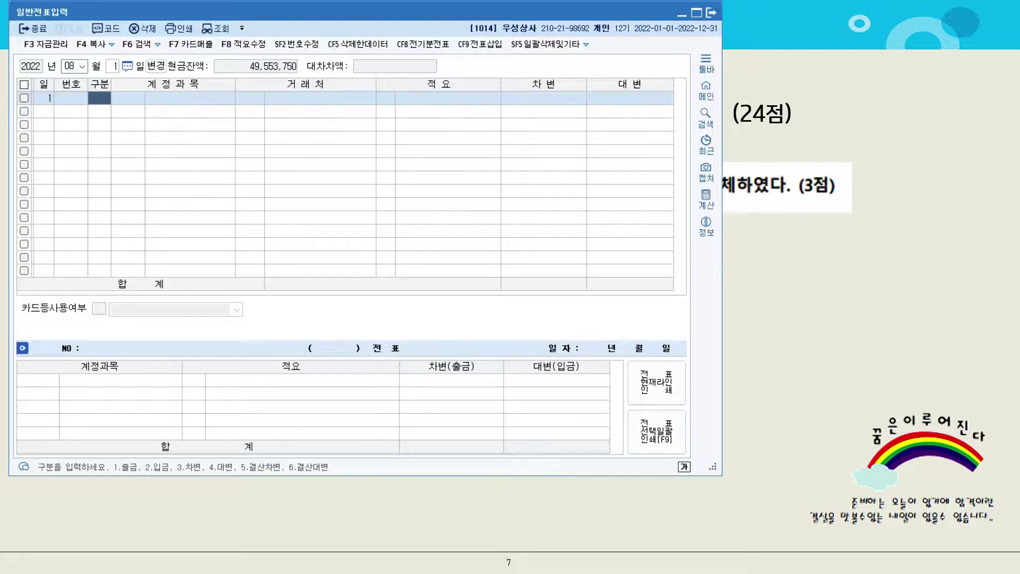
Debit 0837 건물관리비 300,000 on the first line
text(3)
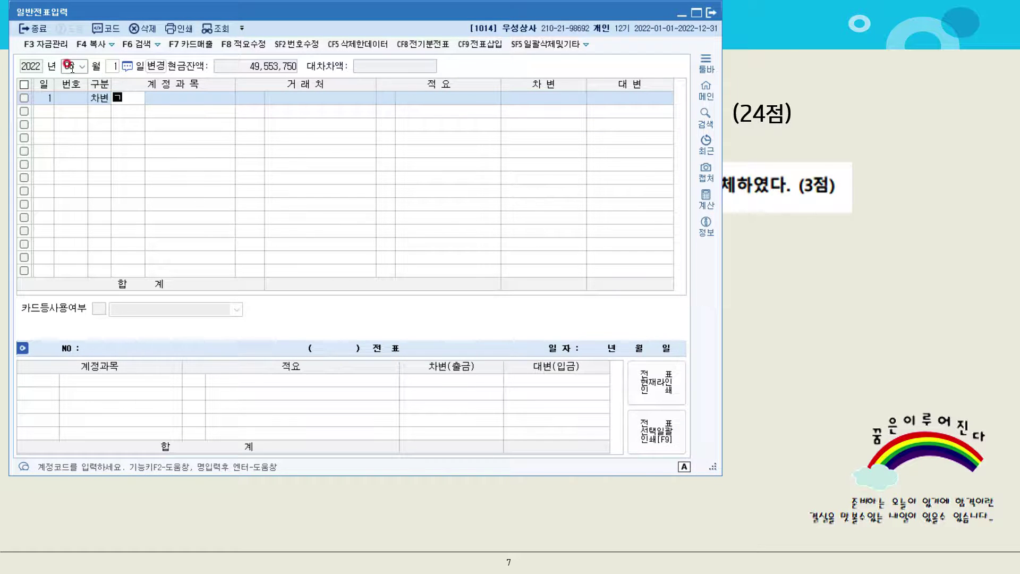
text(관리)
key(Return)
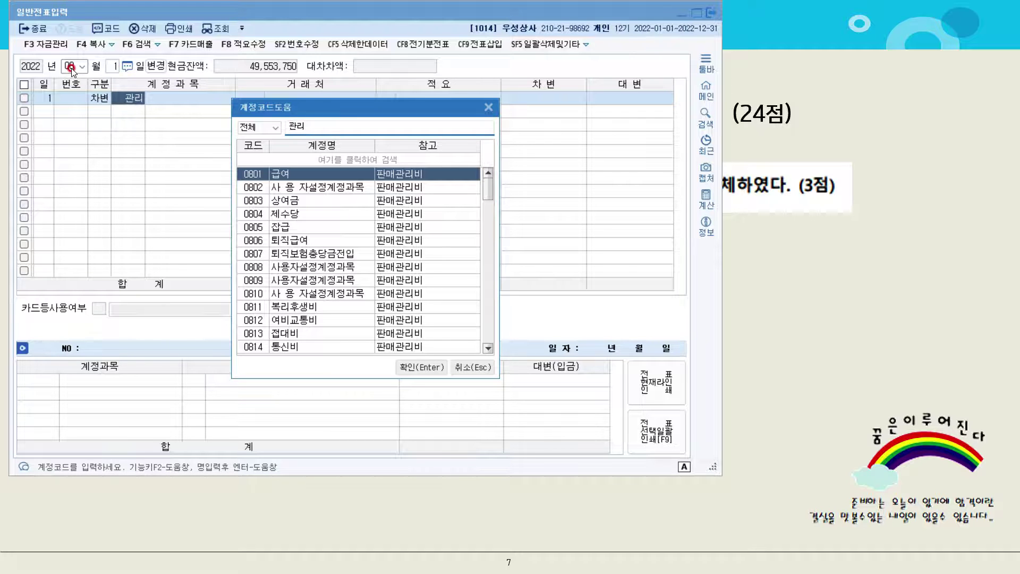
key(Escape)
text(건물)
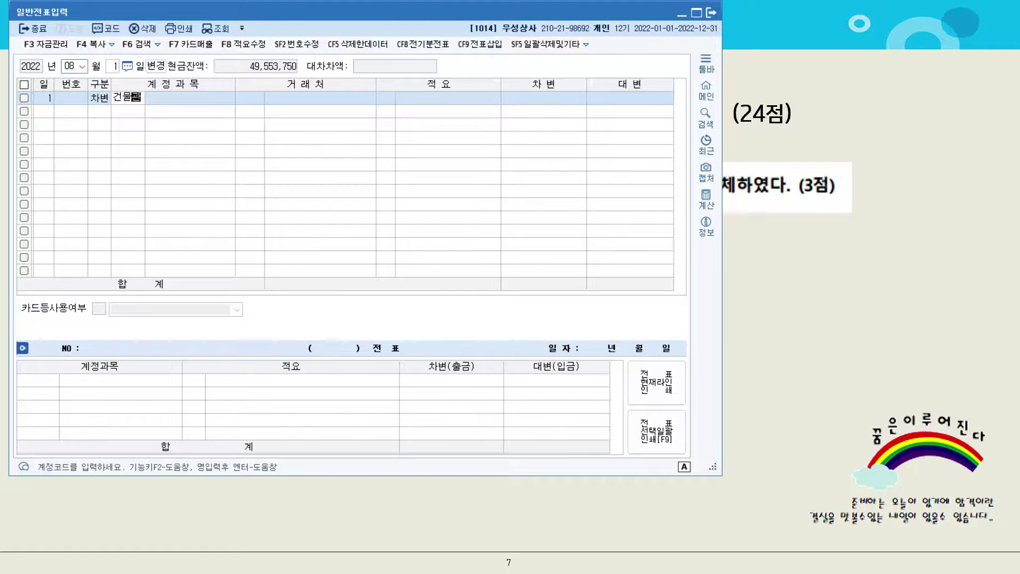
key(Return)
key(Return)
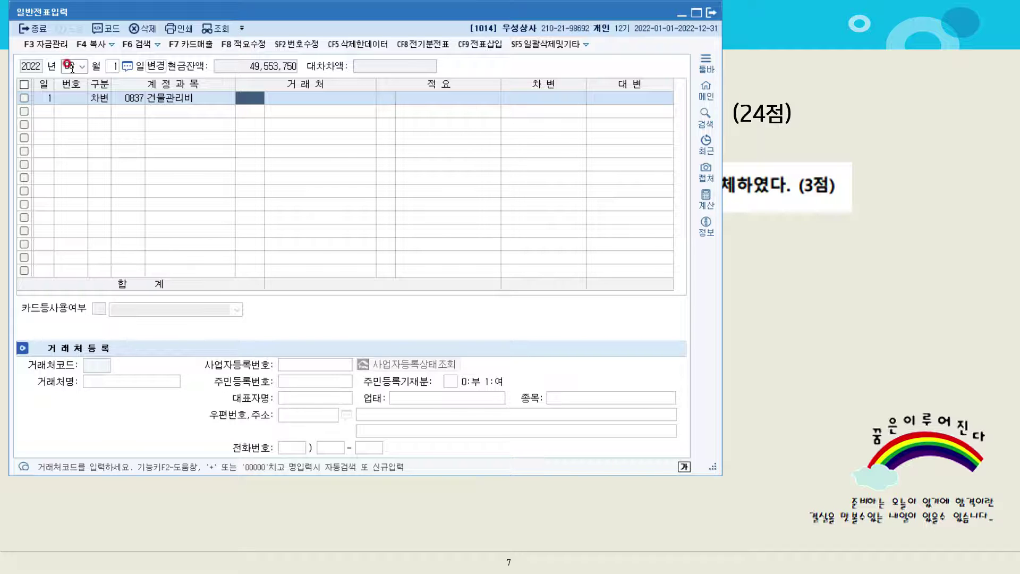
key(Return)
key(Return)
key(Return)
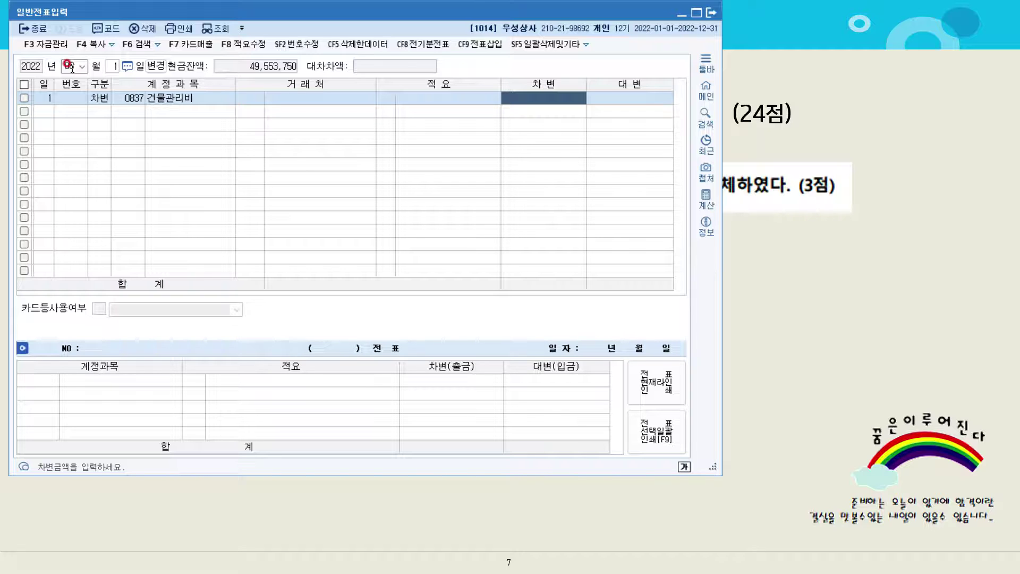
text(3000000)
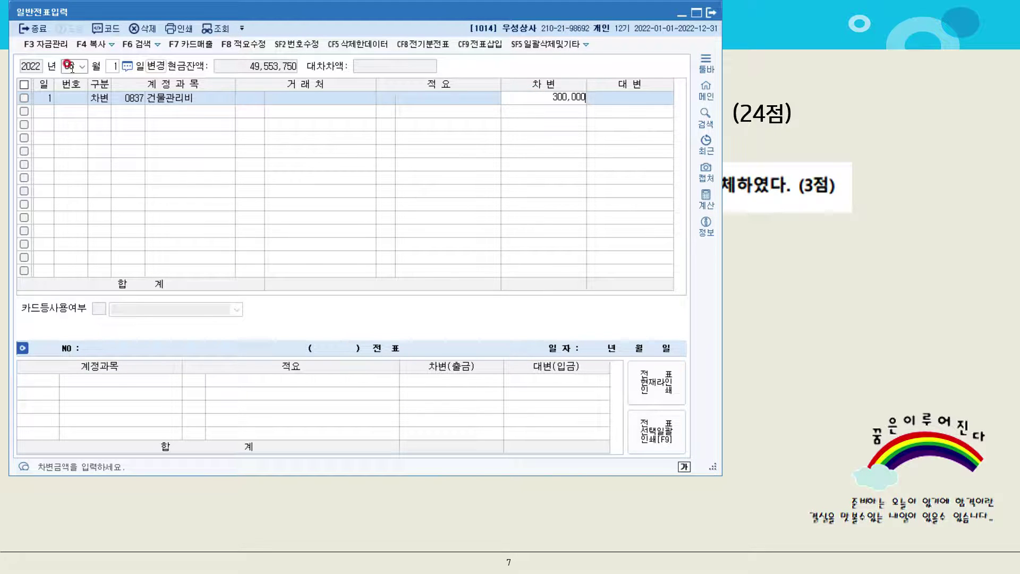
key(Return)
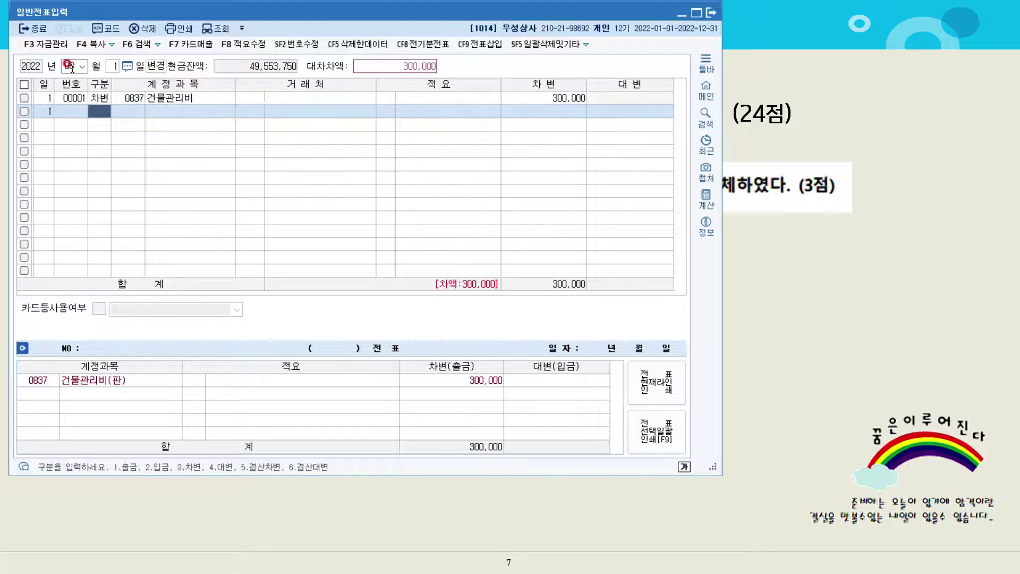
Add the credit line to 0103 보통예금, then show exam question [3]
text(4)
key(Return)
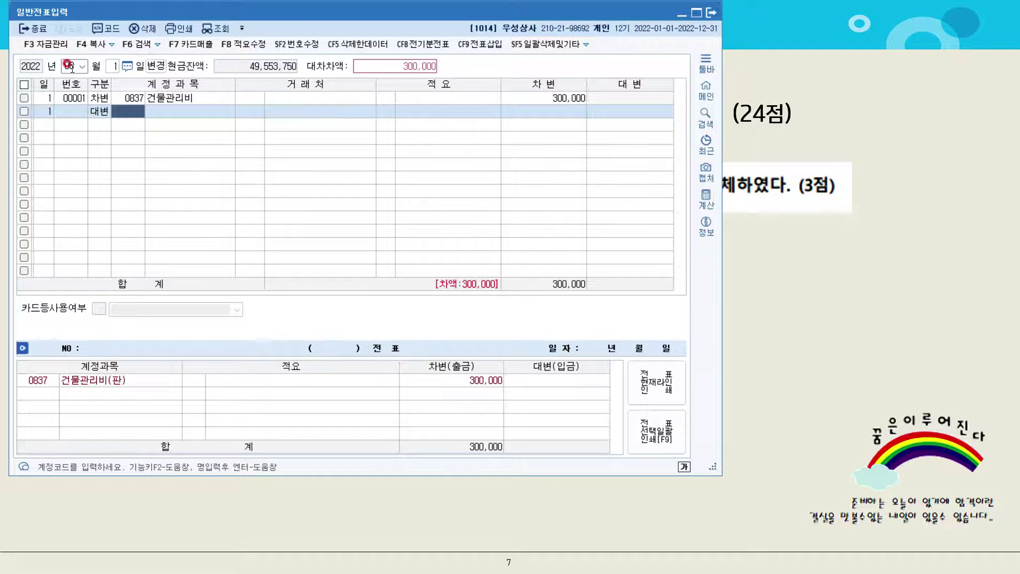
text(ㅂㅗ통)
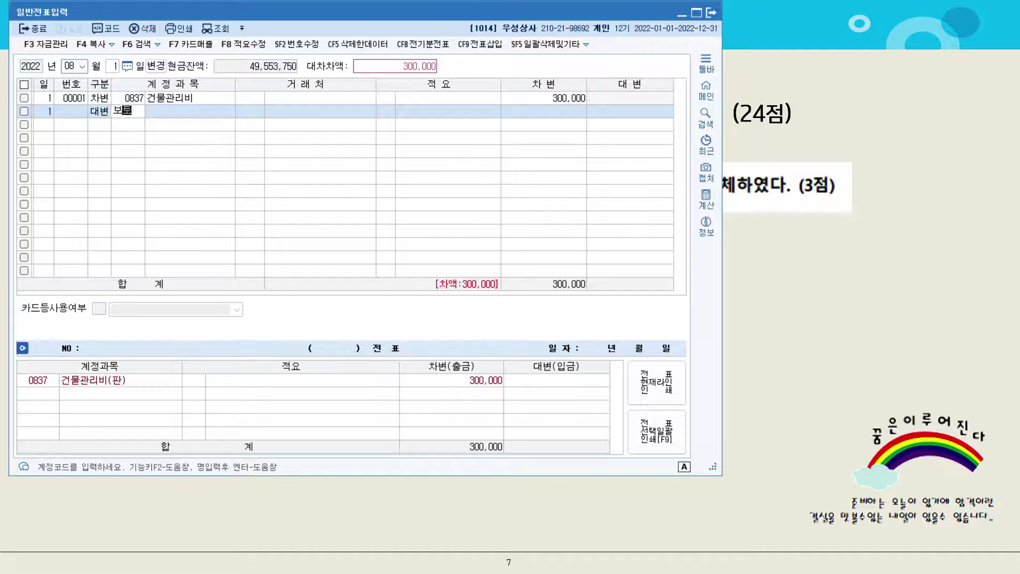
key(Return)
key(Return)
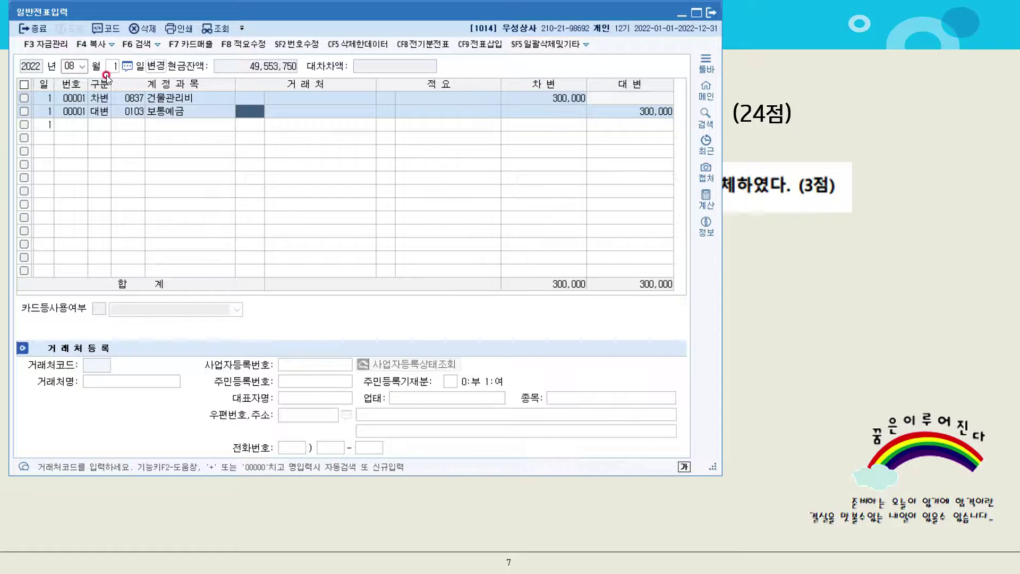
click(790, 285)
click(790, 285)
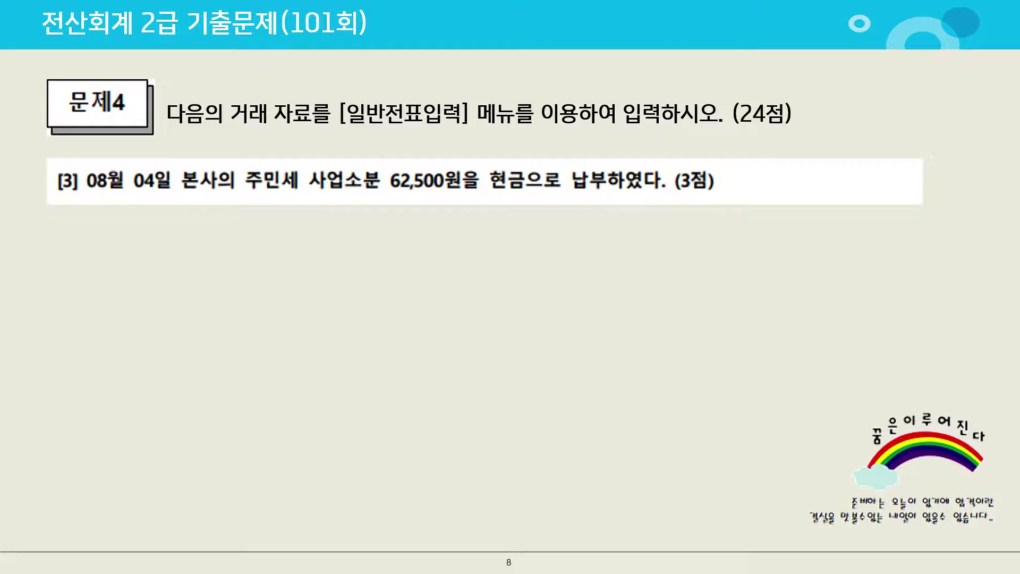
Mark question [3] in red: underline 본사의 주민세, add a 세금과공과 note, return to KcLep
drag(508, 147, 461, 225)
drag(183, 183, 281, 174)
drag(270, 205, 322, 181)
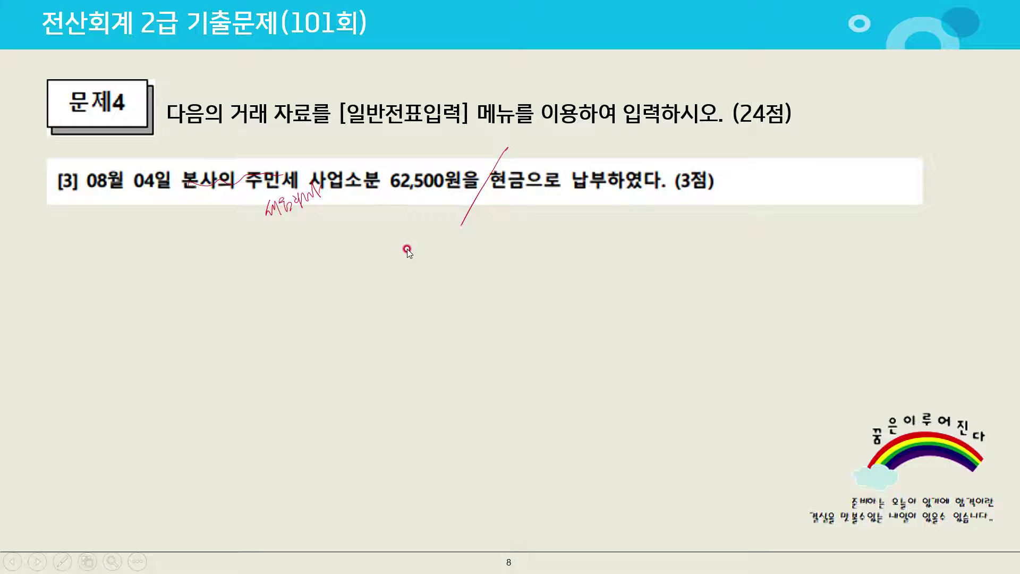
key(alt+Tab)
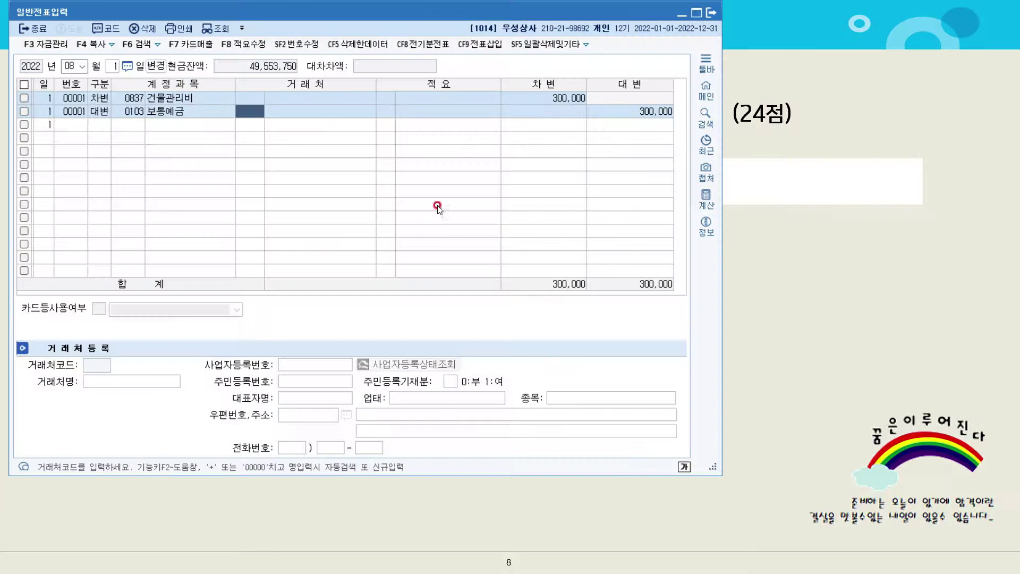
Start an 08/04 voucher with entry type 1 (출금)
click(113, 66)
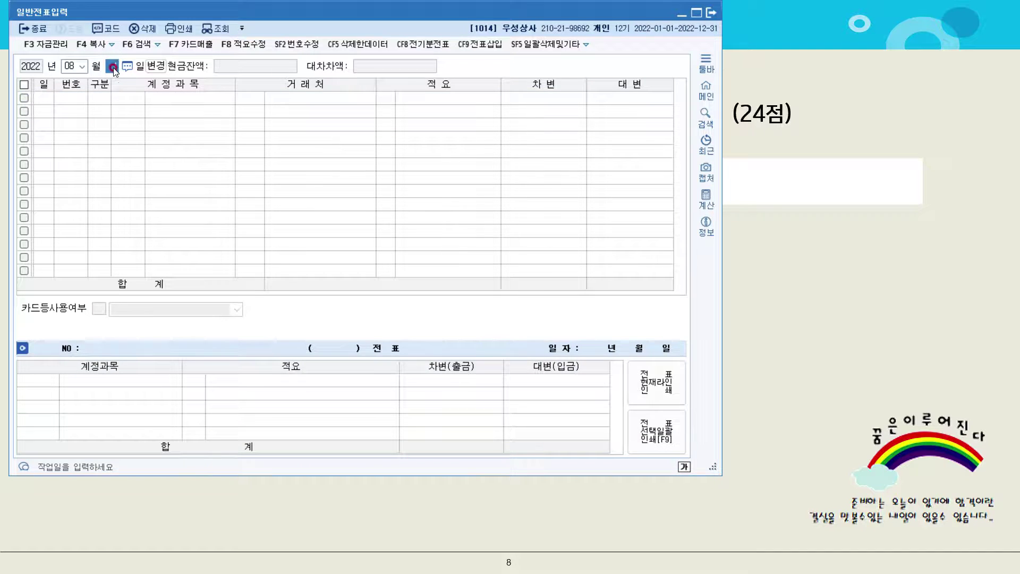
text(4)
key(Return)
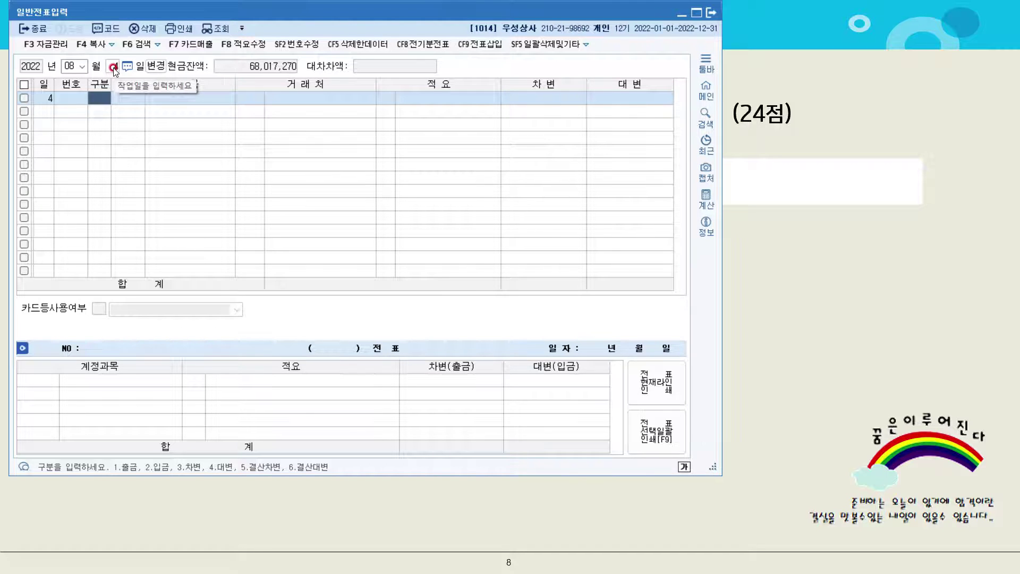
text(1)
key(Return)
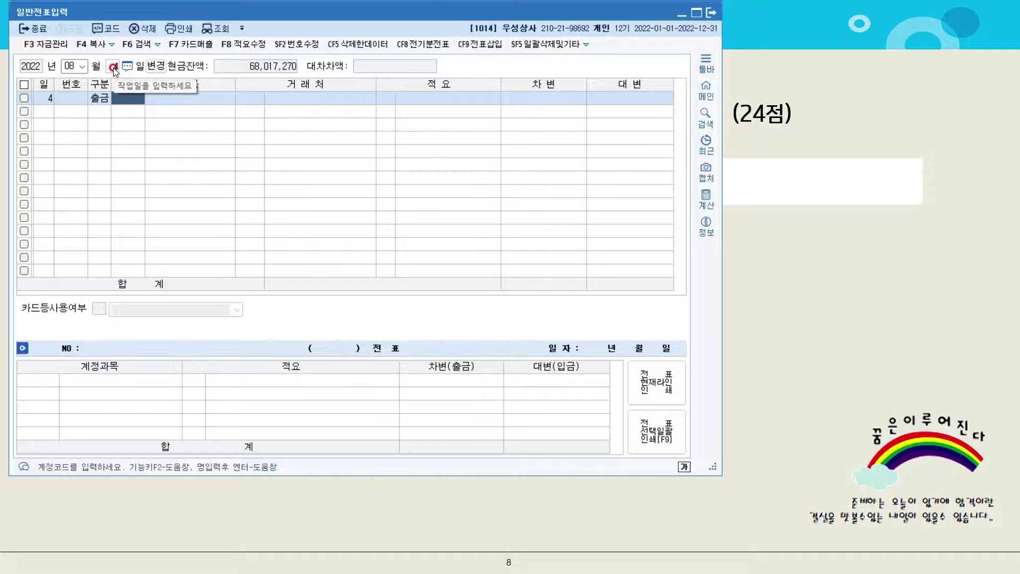
Debit 0817 세금과공과 62,500, then return to the exam slide
text(세금과)
key(Return)
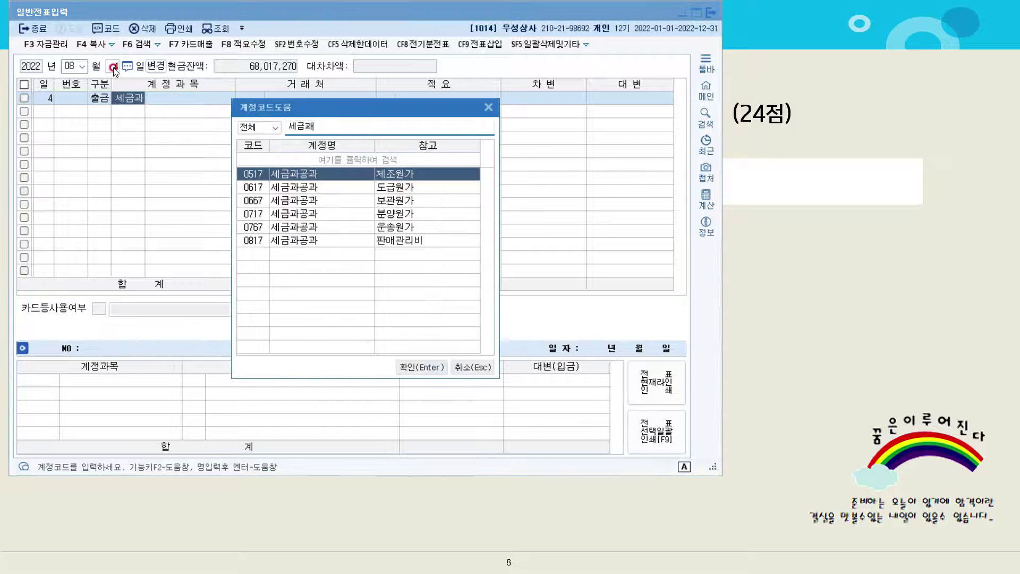
key(Down)
key(Down)
key(Down)
key(Down)
key(Down)
key(Return)
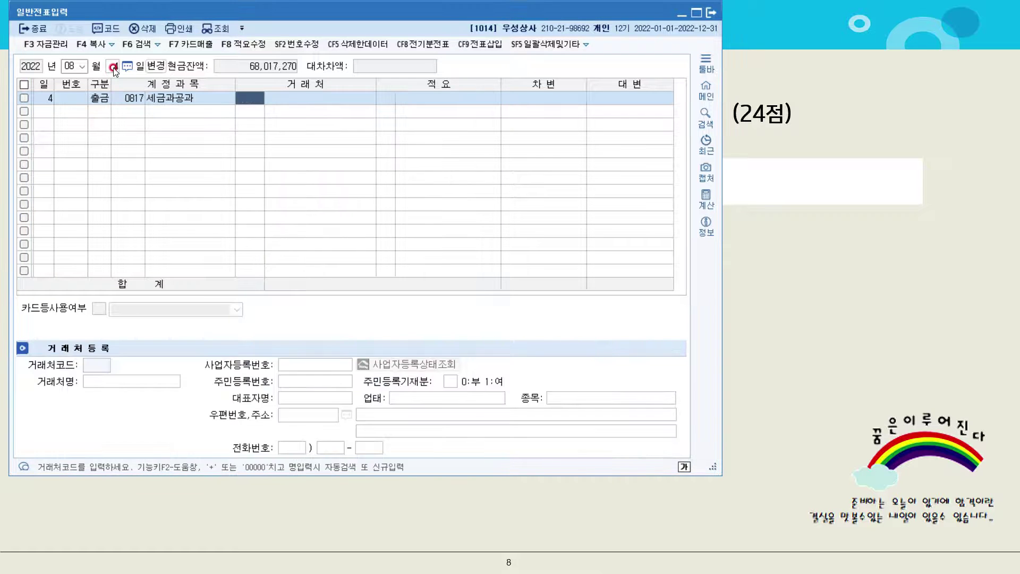
key(Return)
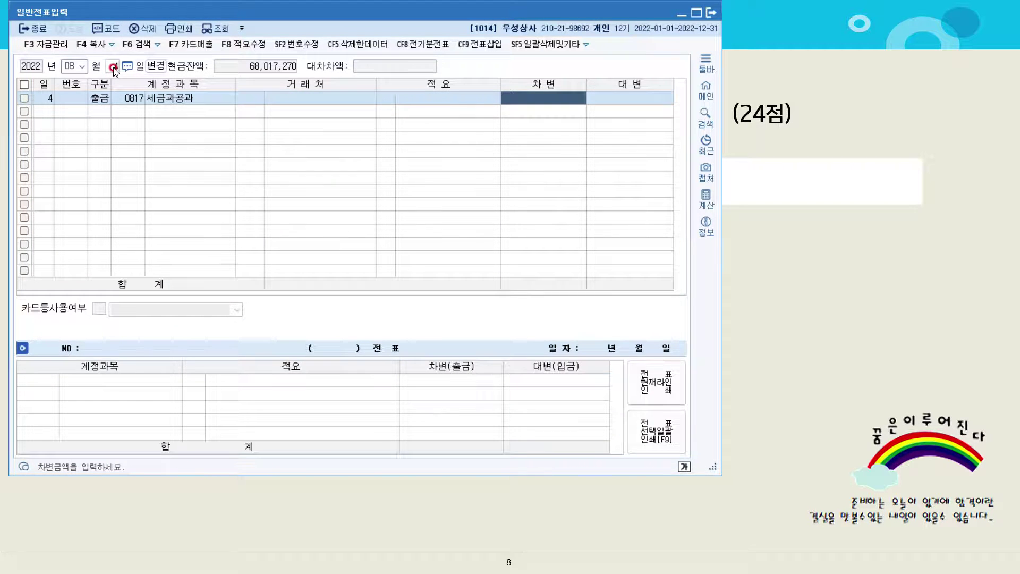
text(62500)
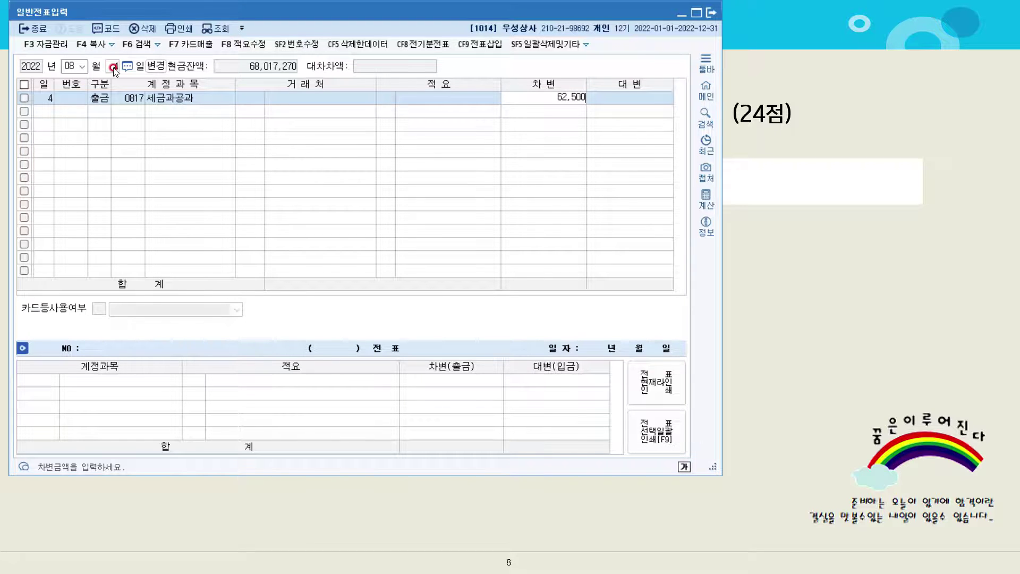
key(Return)
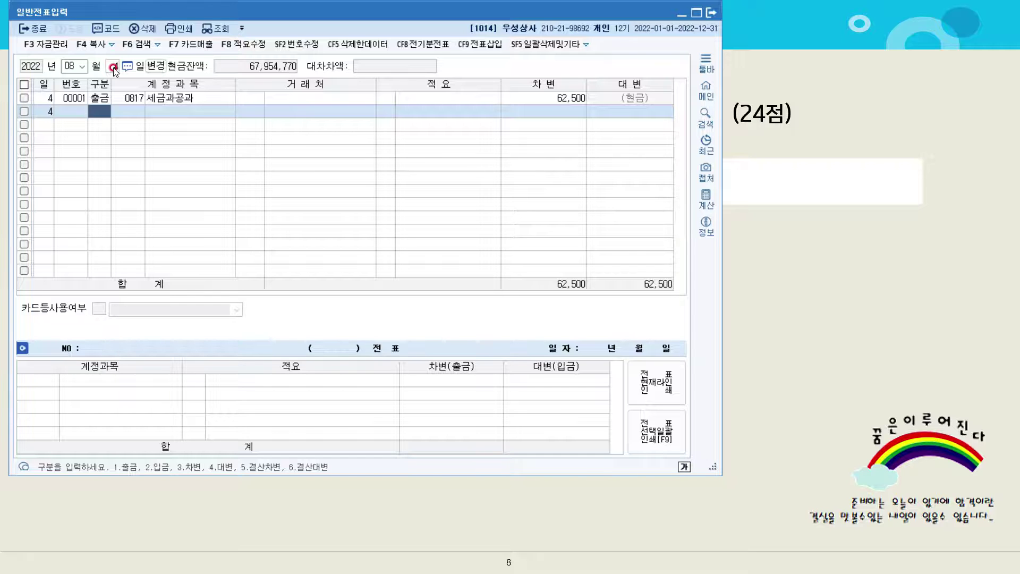
click(848, 315)
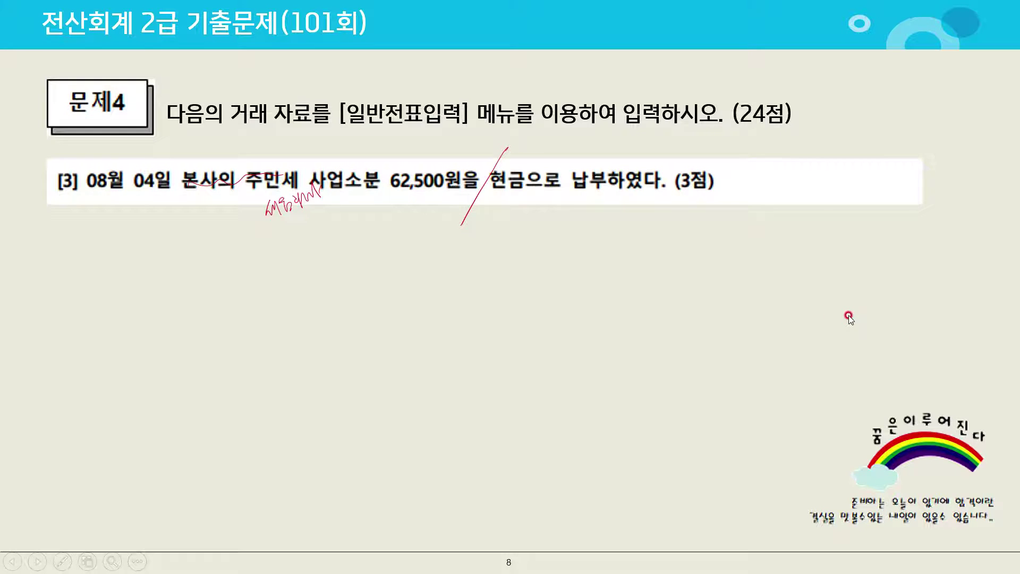
Advance to question [4] on business-card printing, mark it in red ink, and return to KcLep
click(849, 316)
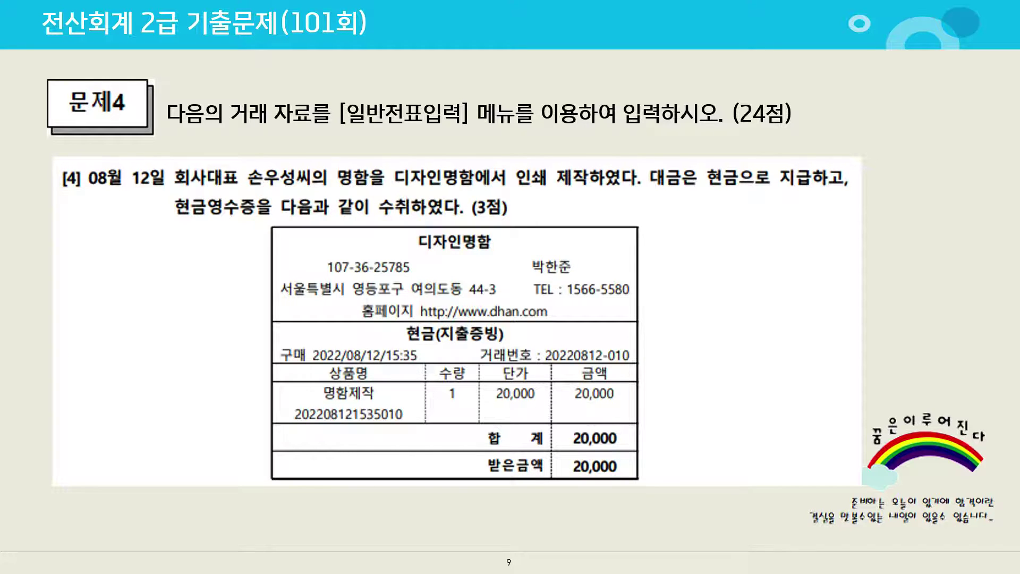
drag(355, 182, 354, 169)
drag(712, 158, 677, 209)
mouse_move(661, 172)
mouse_down()
mouse_move(656, 192)
mouse_move(632, 159)
mouse_move(623, 199)
mouse_move(638, 210)
mouse_move(656, 202)
mouse_move(654, 216)
mouse_up()
drag(658, 209, 657, 215)
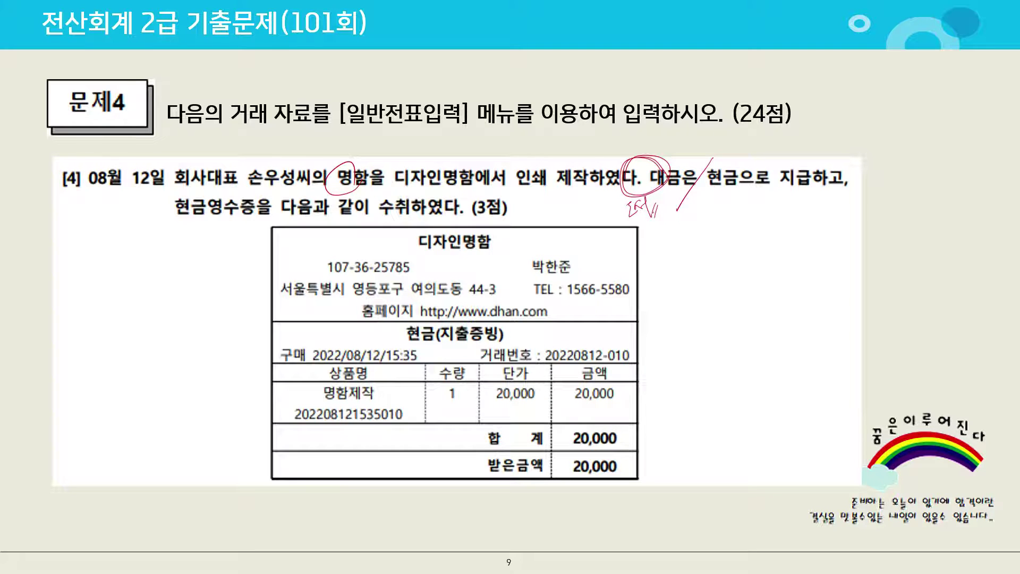
key(alt+Tab)
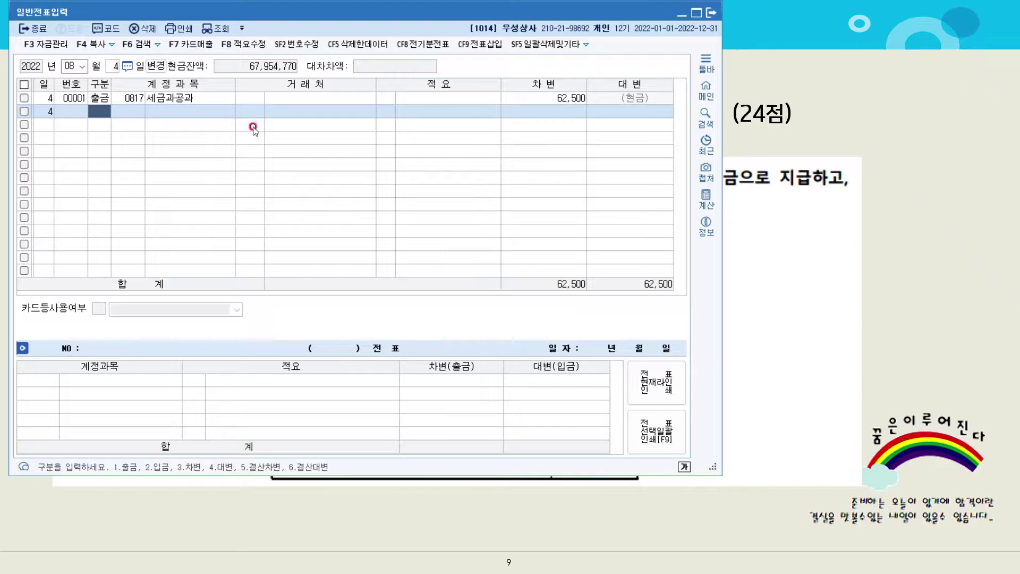
Start an 08/12 voucher, correcting the entry type from 3 to 1 (출금)
click(114, 66)
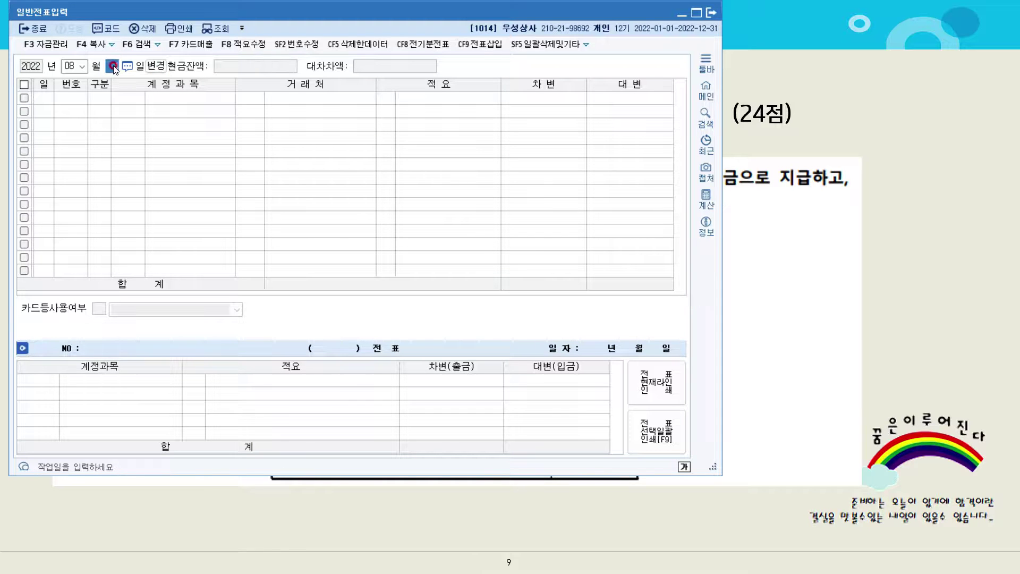
text(12)
key(Return)
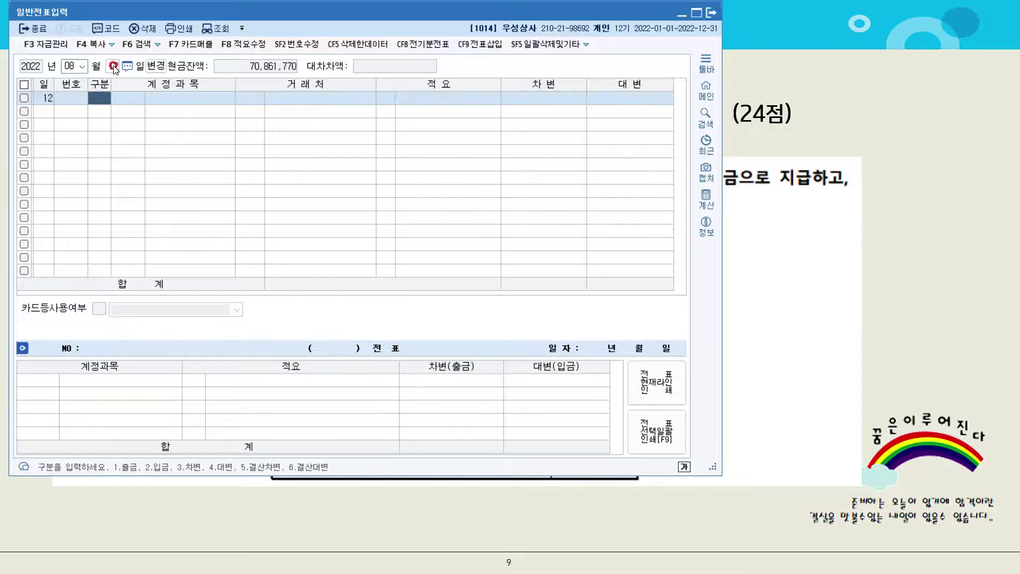
text(3)
key(Return)
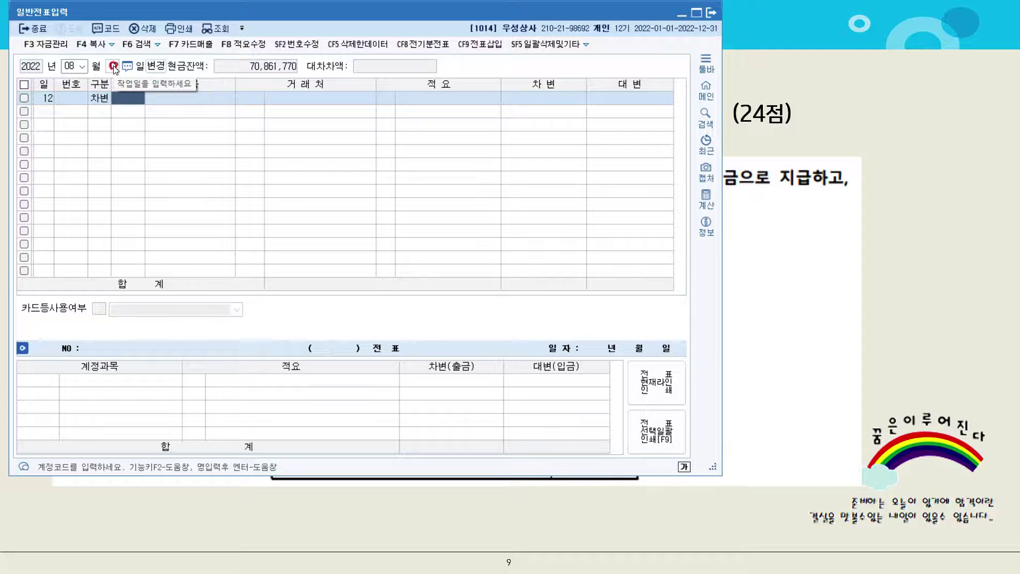
key(Left)
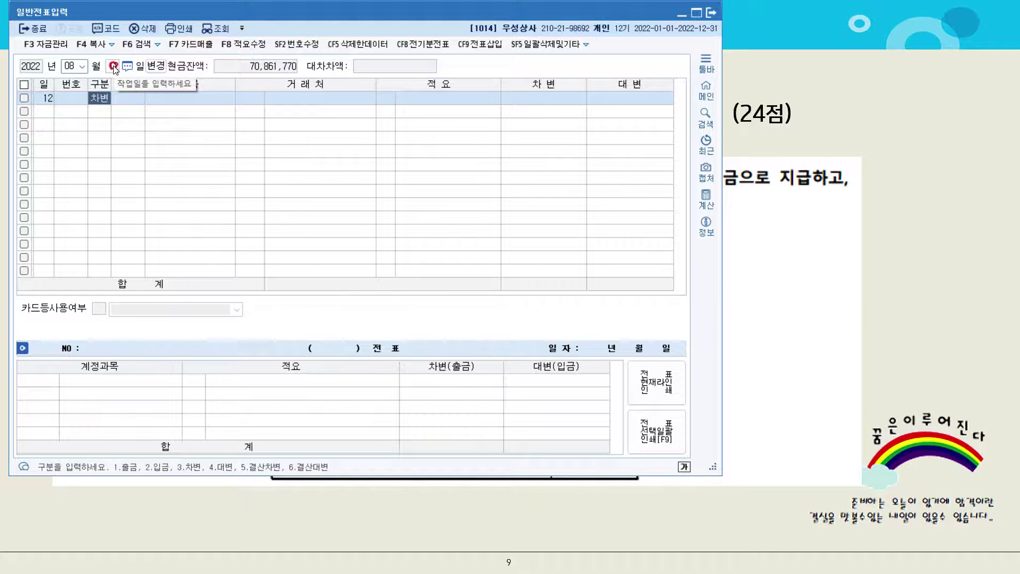
text(1)
key(Return)
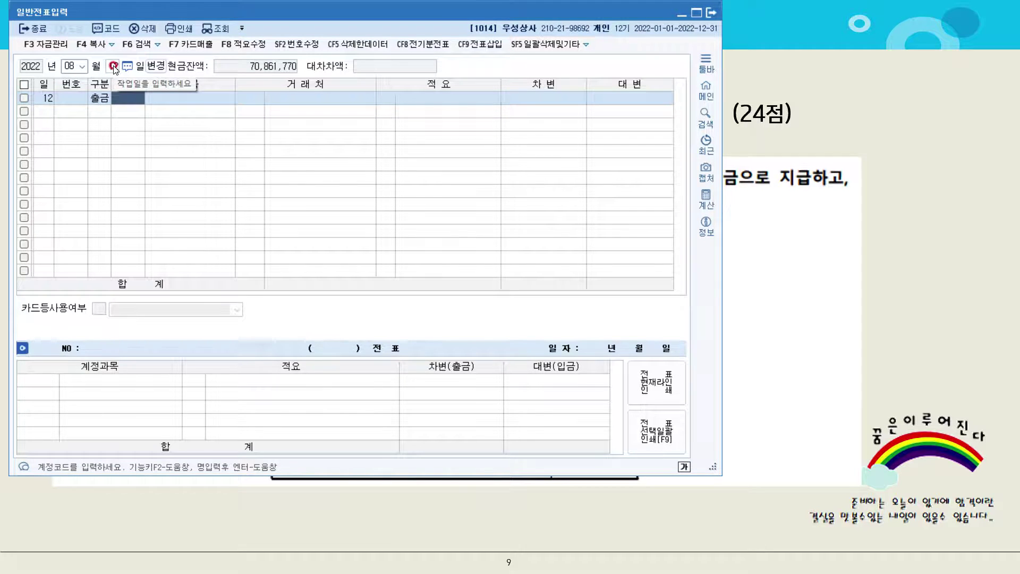
Debit 0826 도서인쇄비 20,000, then return to the exam slide
text(도서)
key(Return)
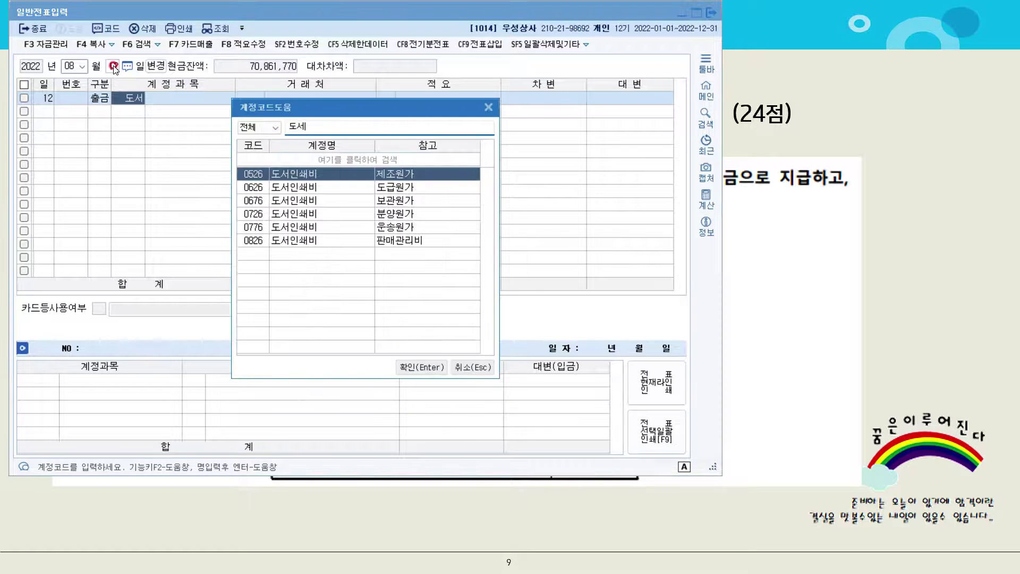
key(Down)
key(Down)
key(Down)
key(Down)
key(Down)
key(Return)
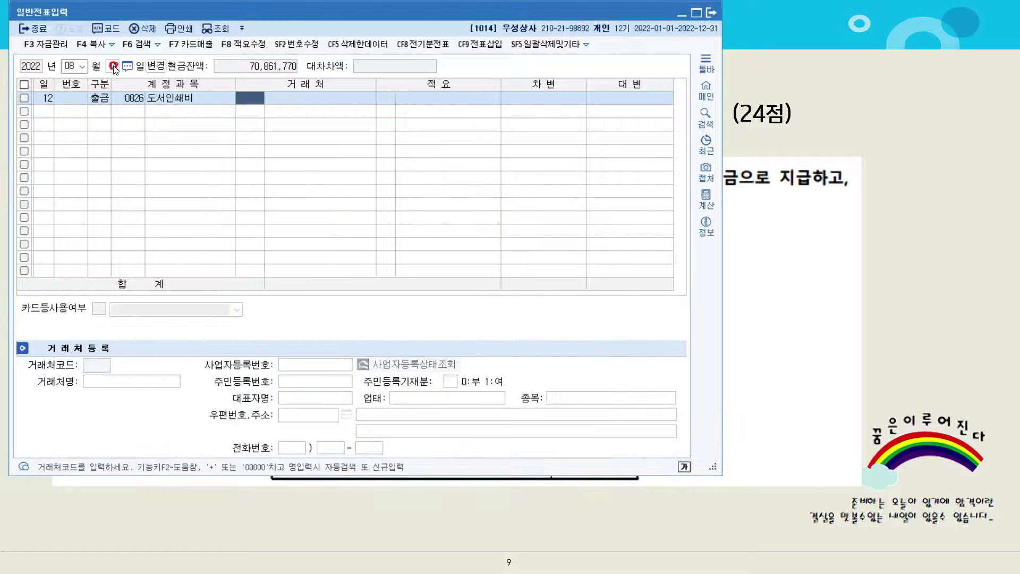
key(Return)
key(Return)
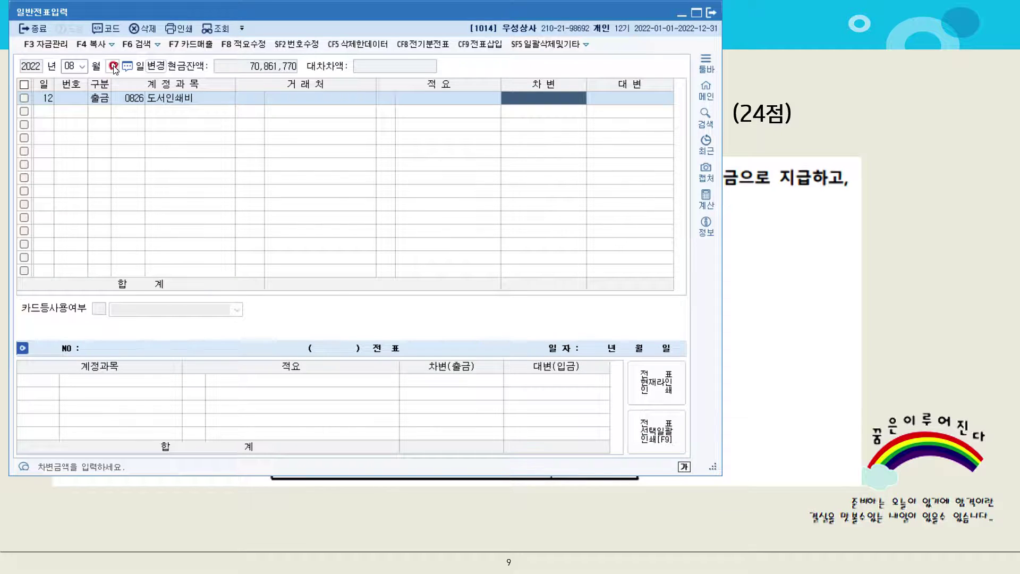
text(200000)
key(Return)
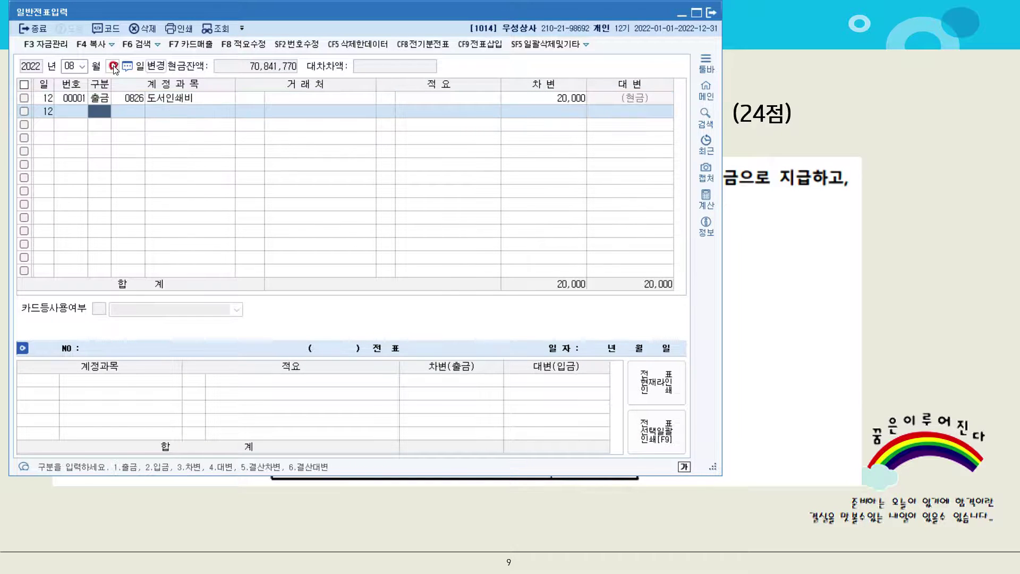
click(892, 234)
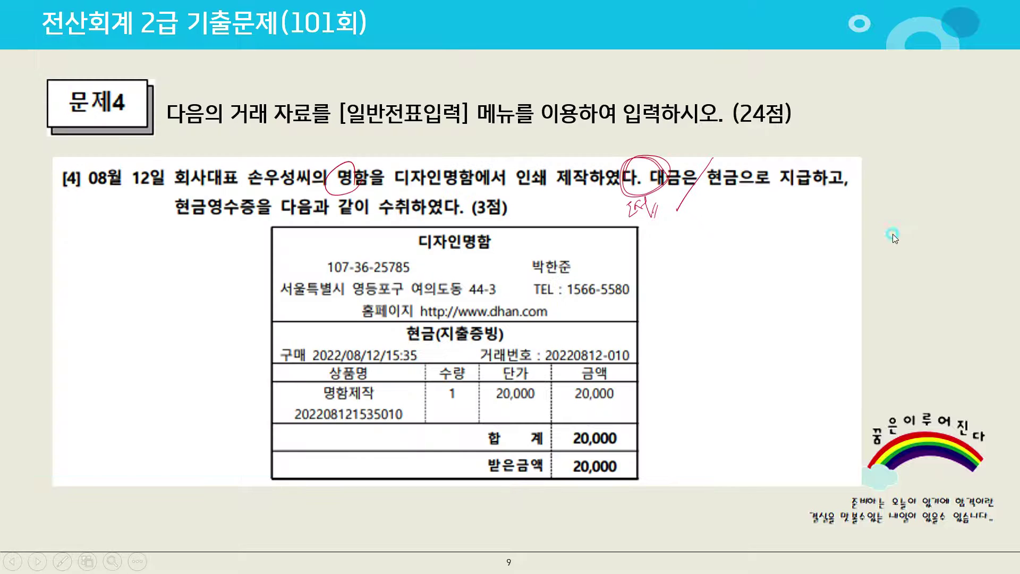
Show question [5] and mark up 1,000주, the 6,000원 price, and the 5,000원 figure in red
click(893, 233)
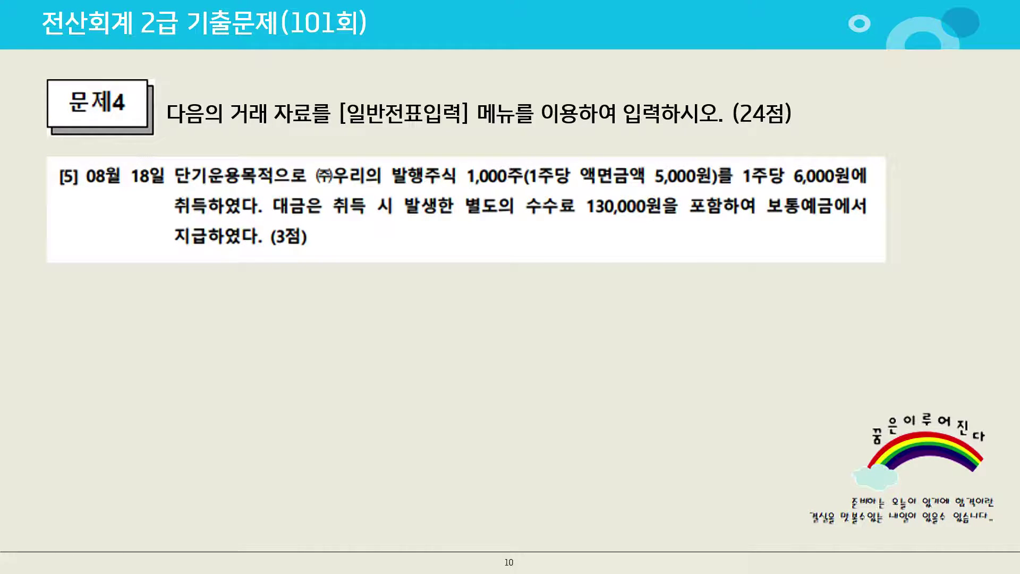
drag(504, 174, 509, 180)
mouse_move(461, 280)
mouse_down()
mouse_move(523, 265)
mouse_move(534, 281)
mouse_up()
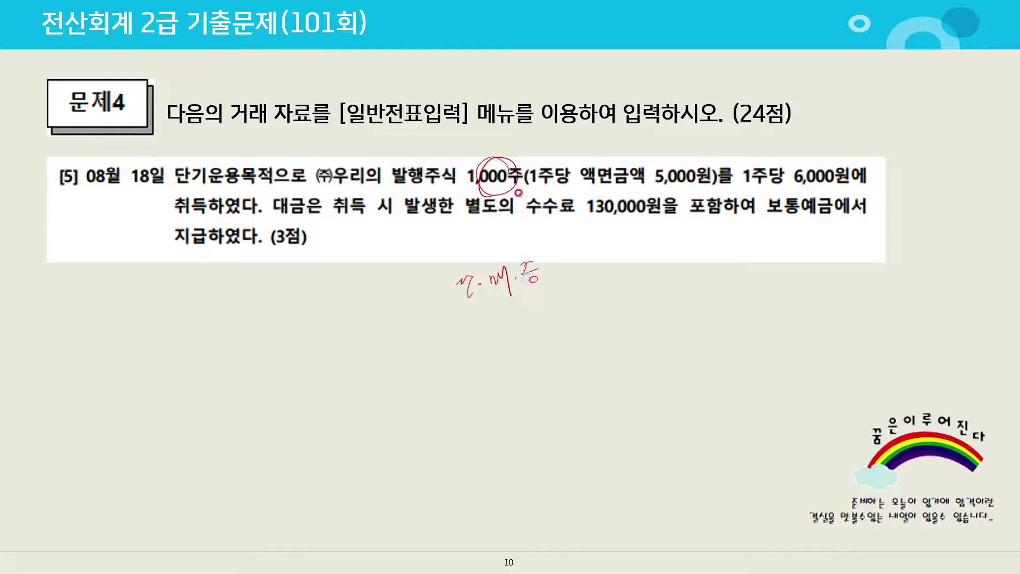
mouse_move(688, 158)
mouse_down()
mouse_move(671, 190)
mouse_move(688, 193)
mouse_up()
mouse_move(511, 169)
mouse_down()
mouse_move(576, 139)
mouse_move(722, 148)
mouse_move(783, 165)
mouse_up()
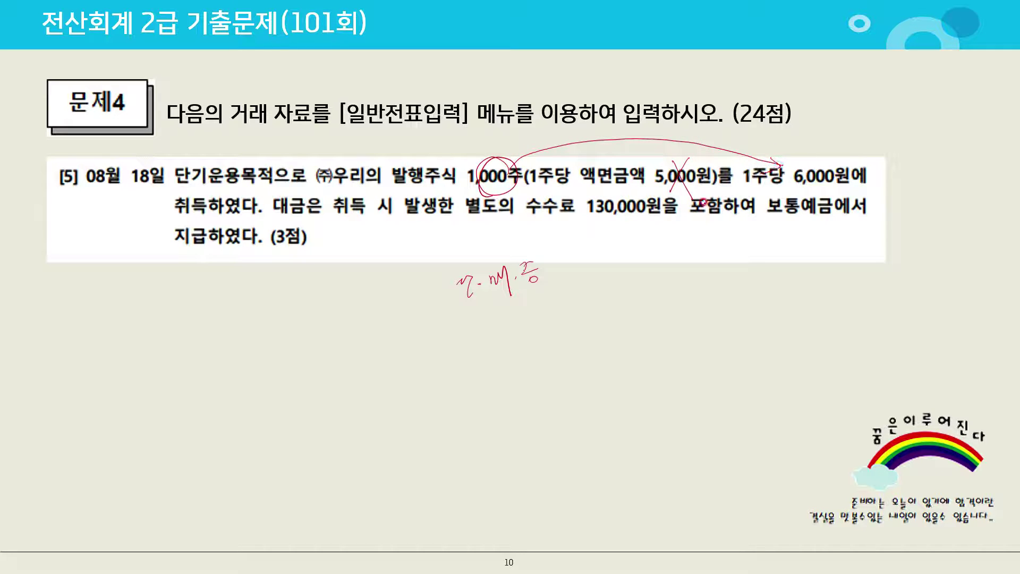
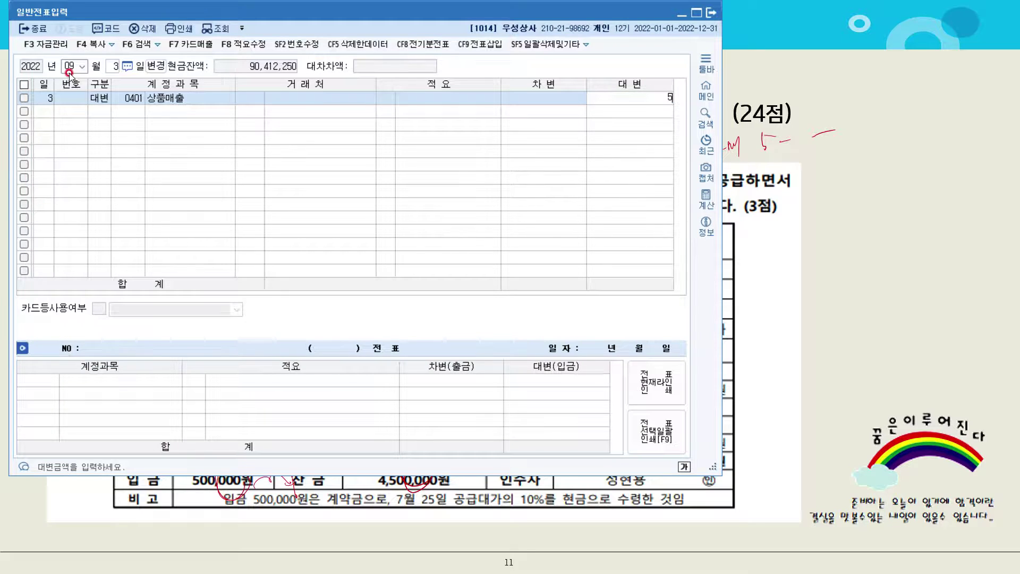
Commit the 5,000,000 상품매출 credit, then debit 0259 선수금 500,000 for customer 수원문구
key(Return)
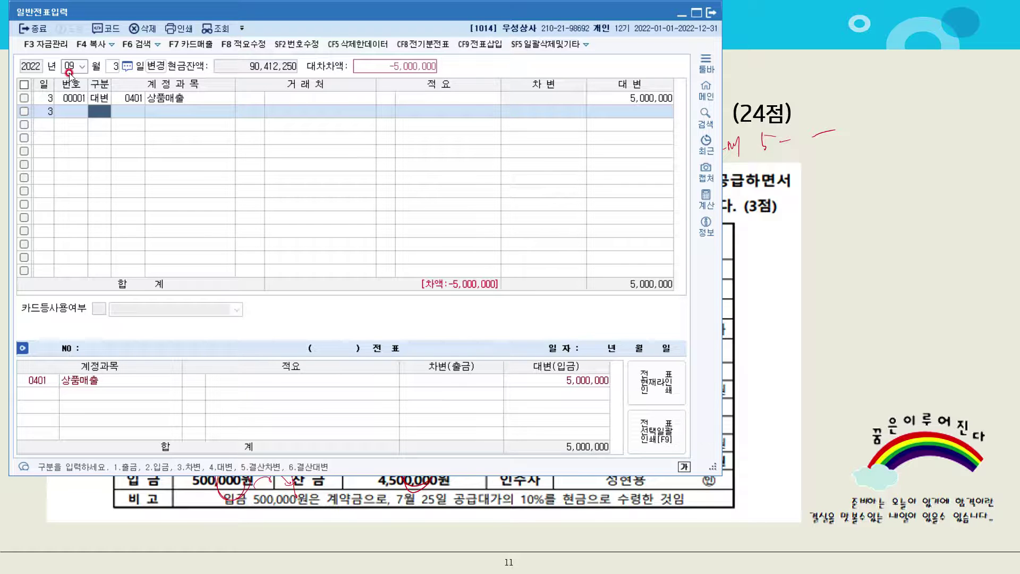
text(3)
key(Return)
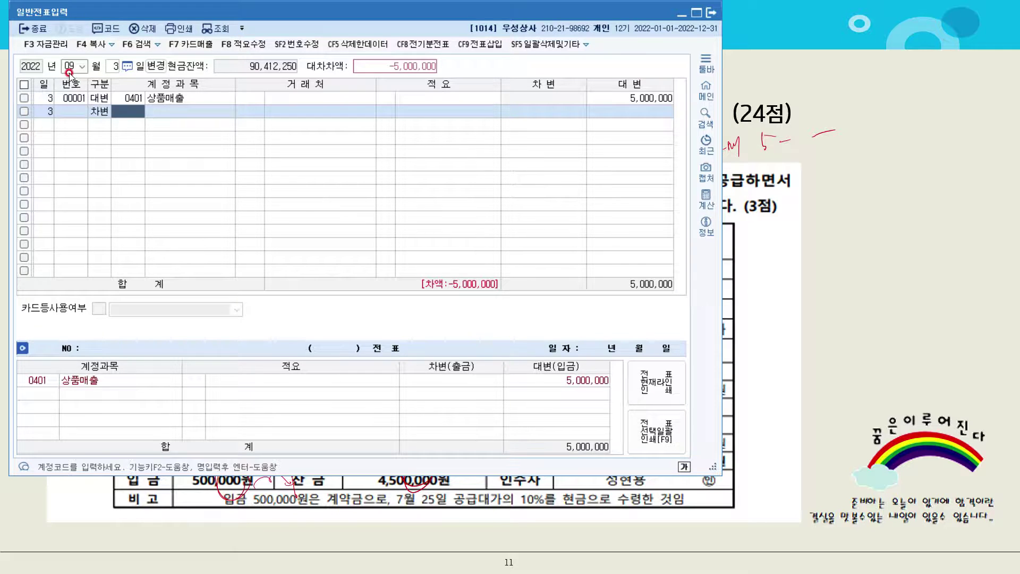
text(선수)
key(Return)
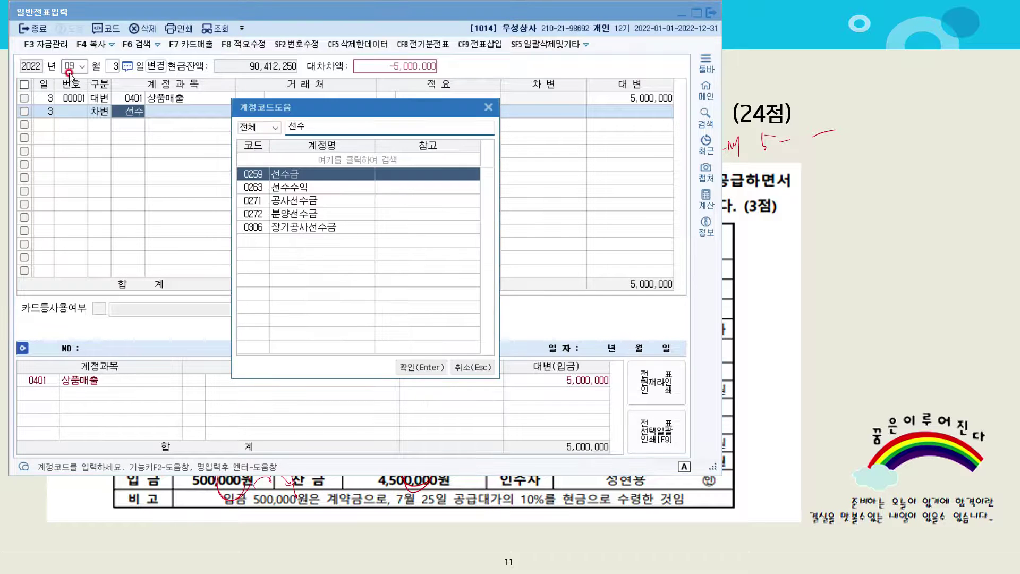
key(Return)
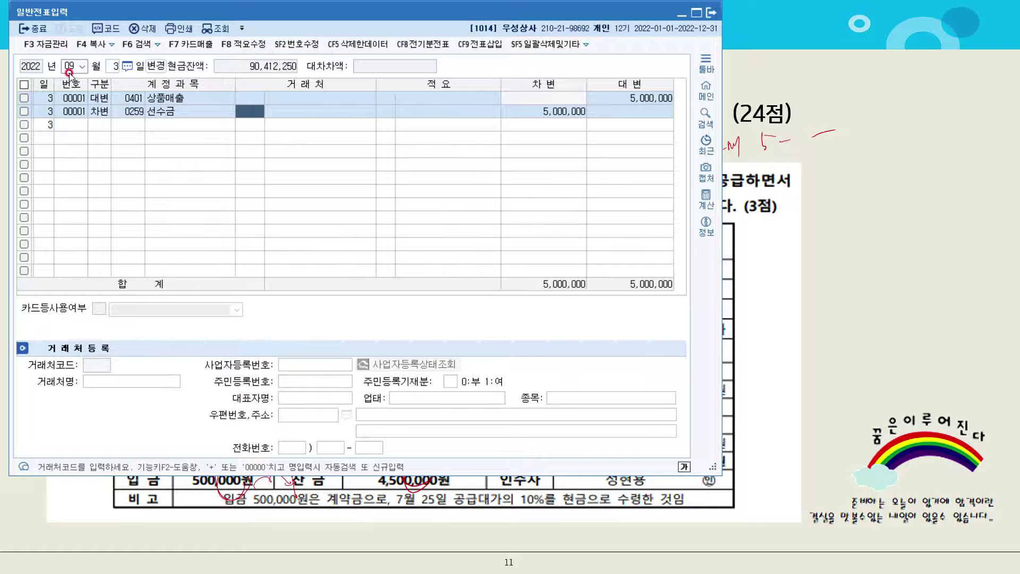
text(수원)
key(Return)
key(Return)
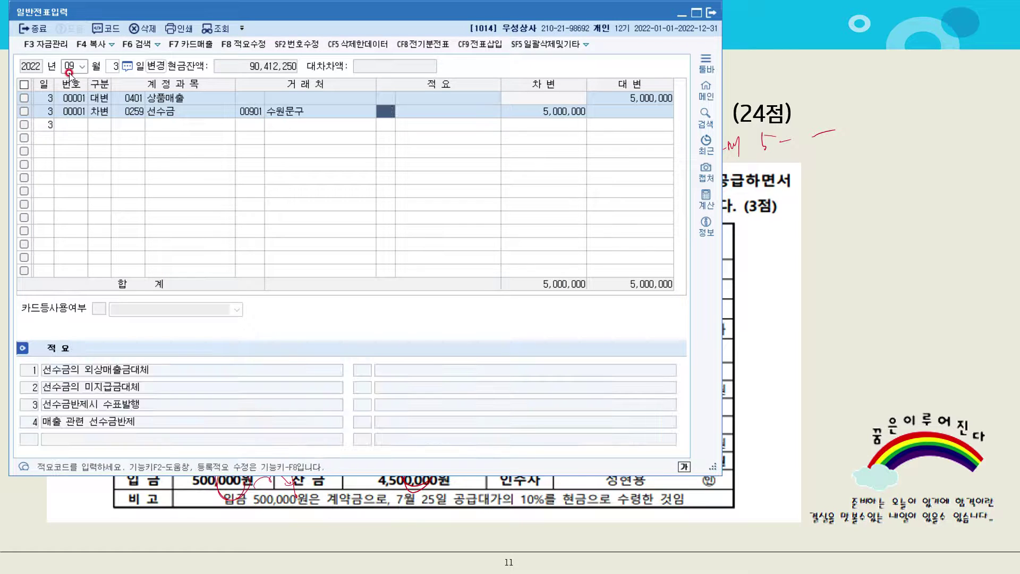
key(Return)
key(Return)
text(500000)
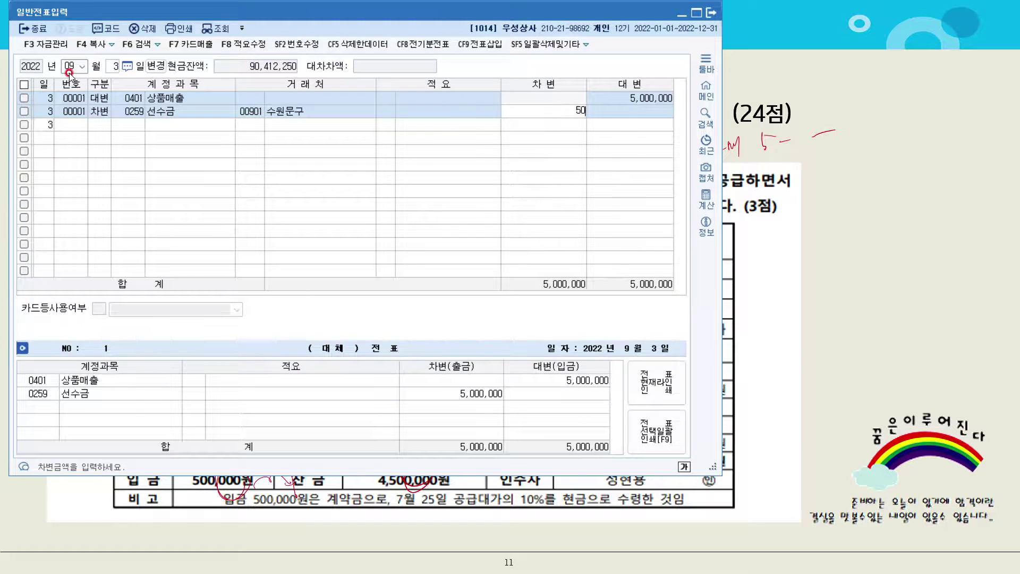
key(Return)
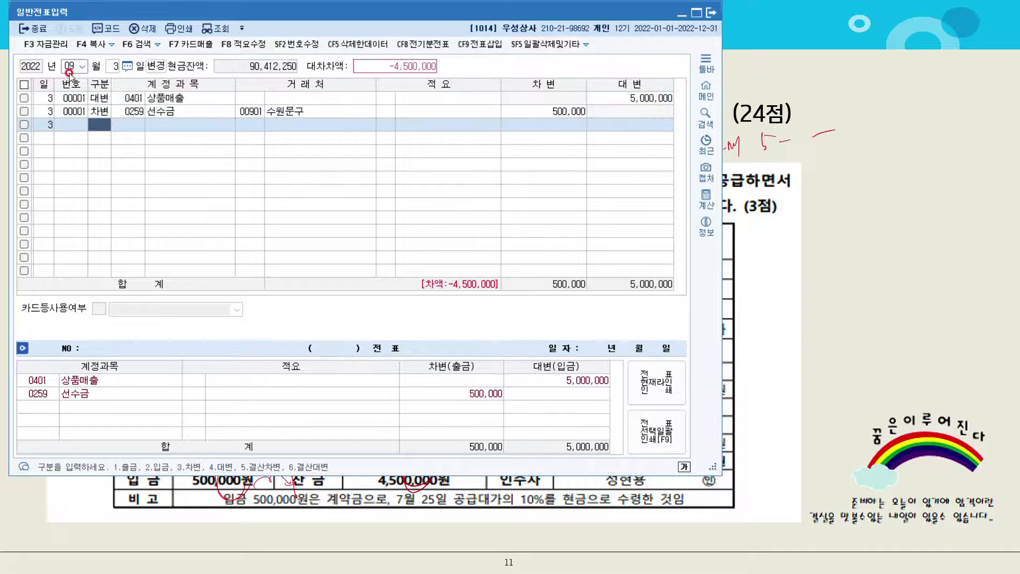
Debit 0108 외상매출금 4,500,000 with customer 00901 수원문구 to balance the voucher
text(3)
text(외상)
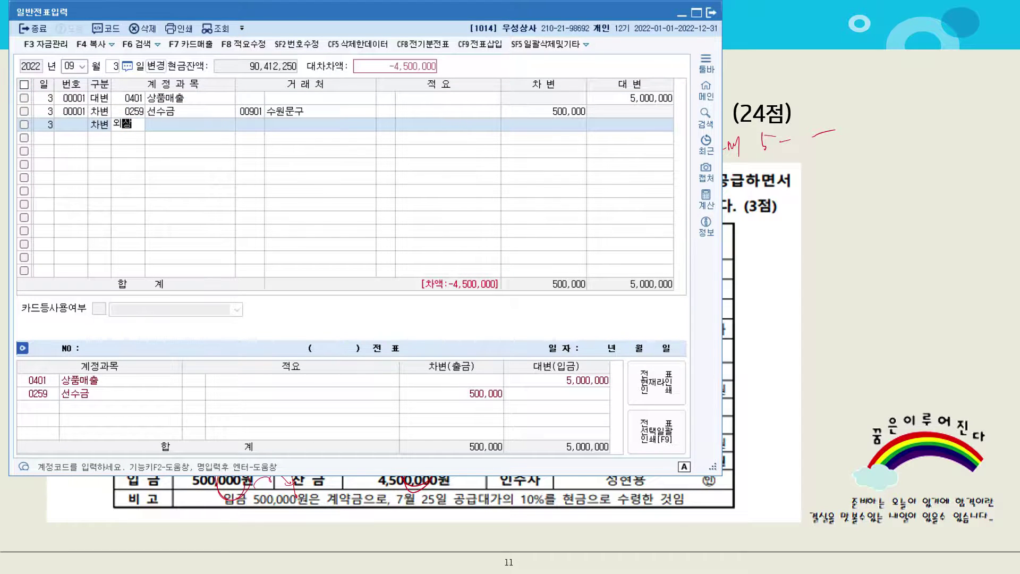
key(Return)
key(Return)
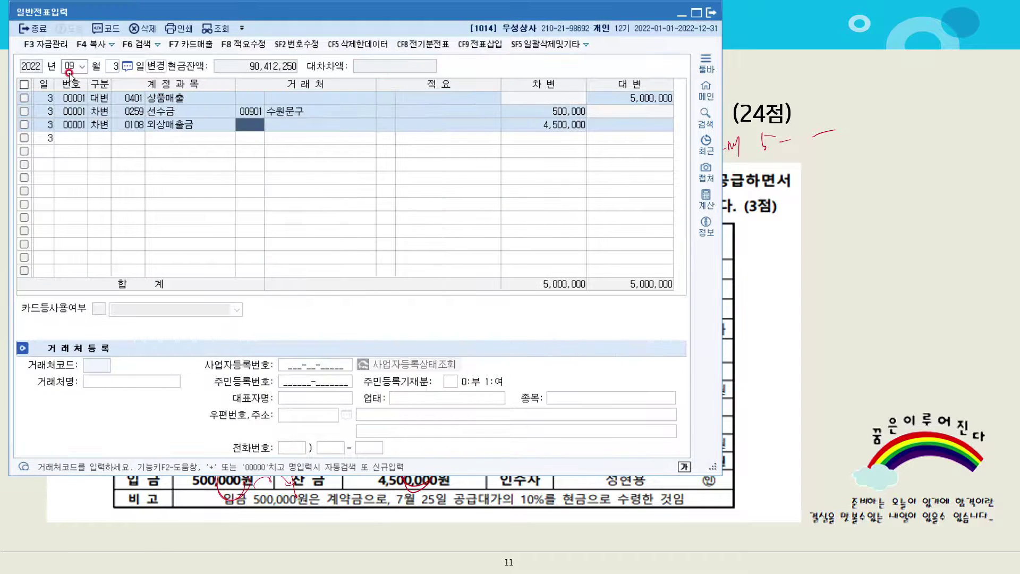
text(901)
key(Return)
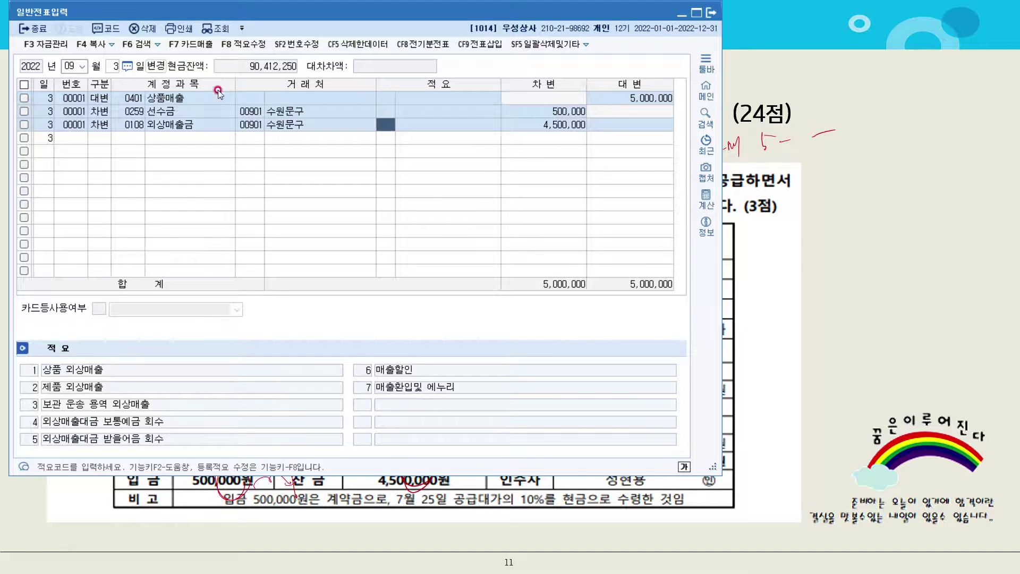
click(863, 263)
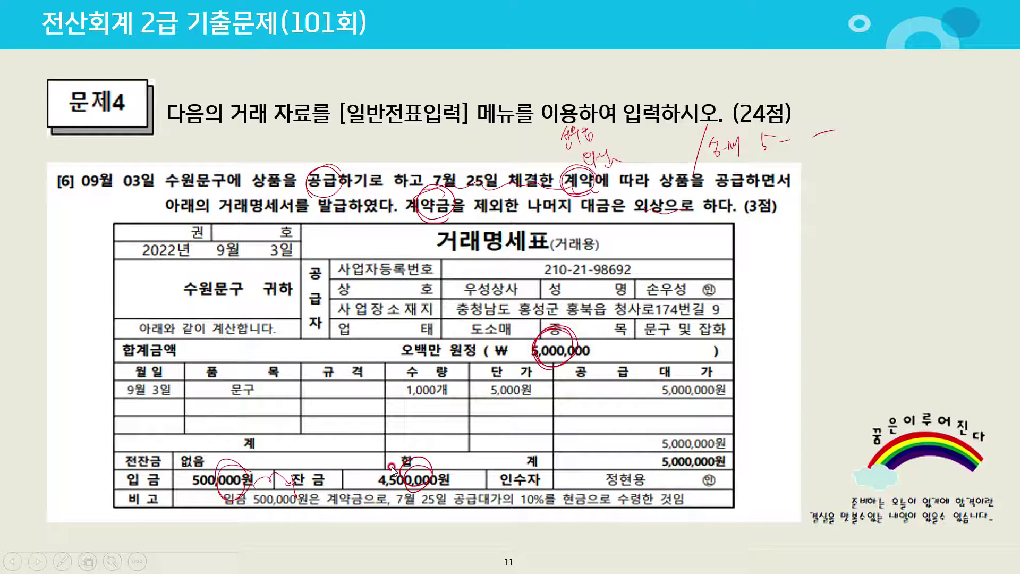
Mark up problem [7]: underline the glass replacement, circle 현대카드, tick 150,000원, write 수선비
key(Right)
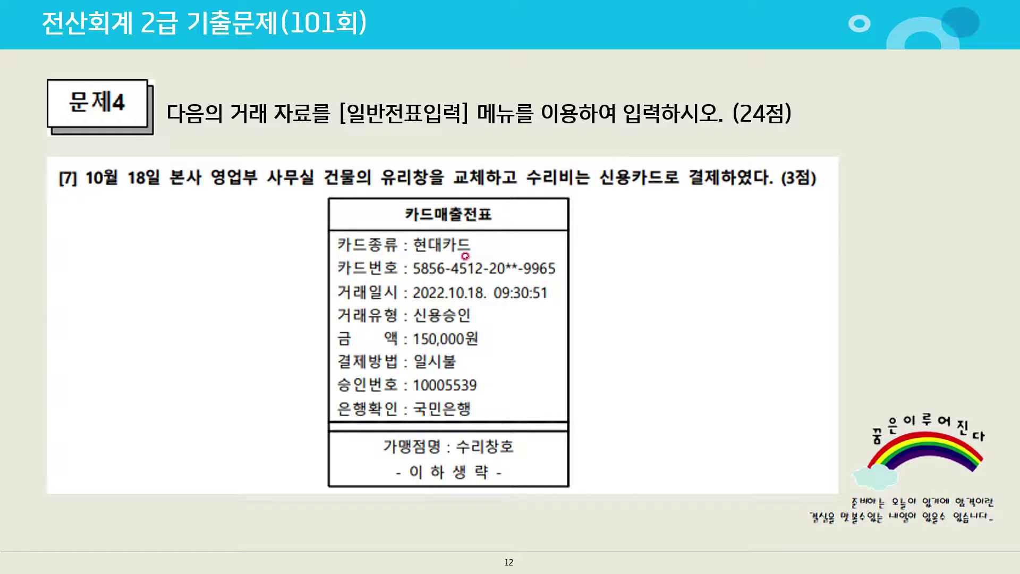
mouse_move(378, 184)
mouse_down()
mouse_move(502, 169)
mouse_move(488, 194)
mouse_move(512, 200)
mouse_up()
mouse_move(679, 212)
mouse_down()
mouse_move(681, 226)
mouse_move(702, 229)
mouse_move(735, 226)
mouse_move(734, 213)
mouse_move(732, 234)
mouse_move(747, 214)
mouse_move(741, 241)
mouse_up()
mouse_move(440, 231)
mouse_down()
mouse_move(428, 254)
mouse_move(451, 234)
mouse_up()
drag(476, 338, 492, 319)
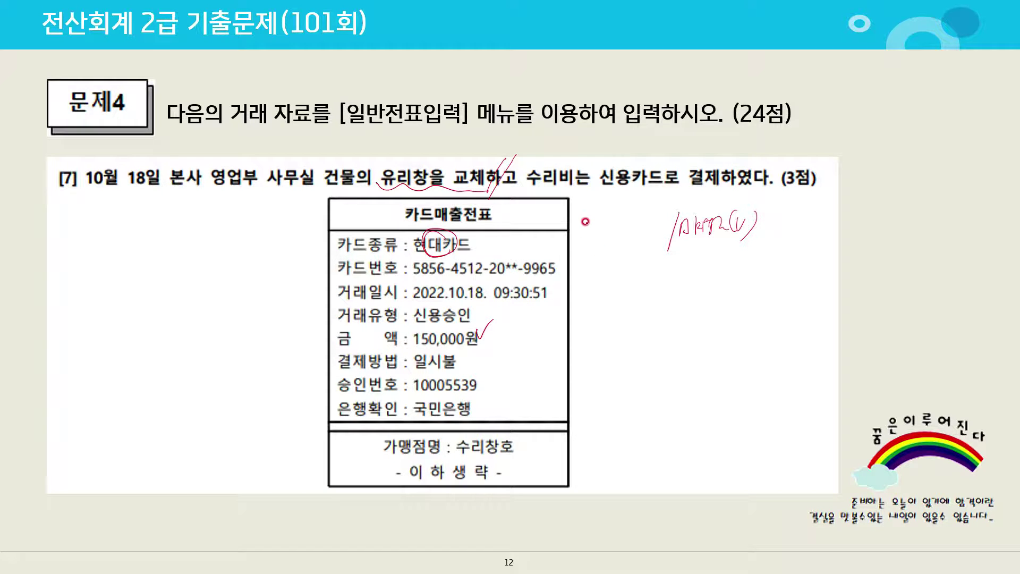
drag(585, 221, 591, 227)
mouse_move(581, 230)
mouse_down()
mouse_move(587, 247)
mouse_move(611, 222)
mouse_move(616, 244)
mouse_up()
key(alt+Tab)
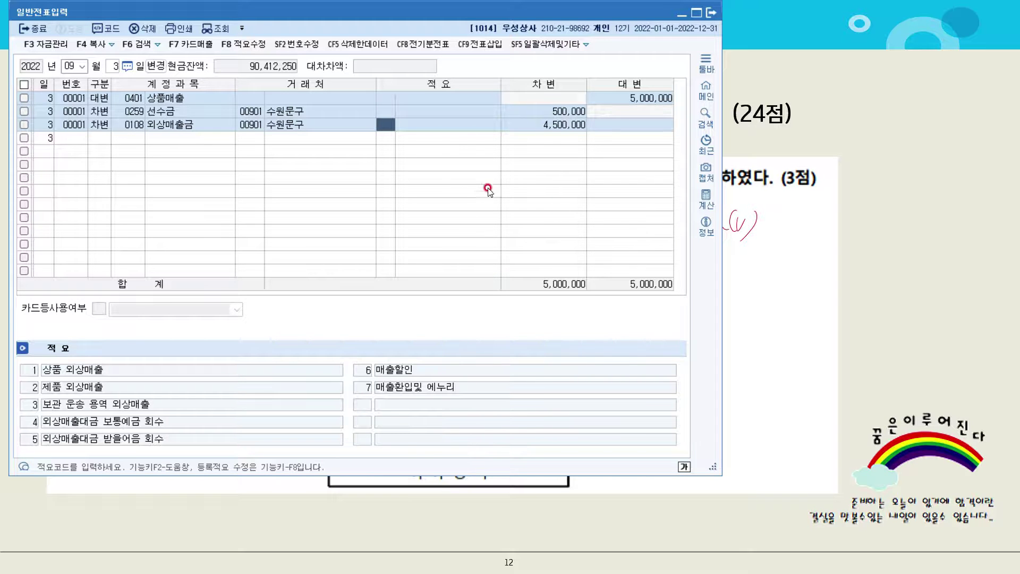
Set the voucher date to October 18
click(115, 66)
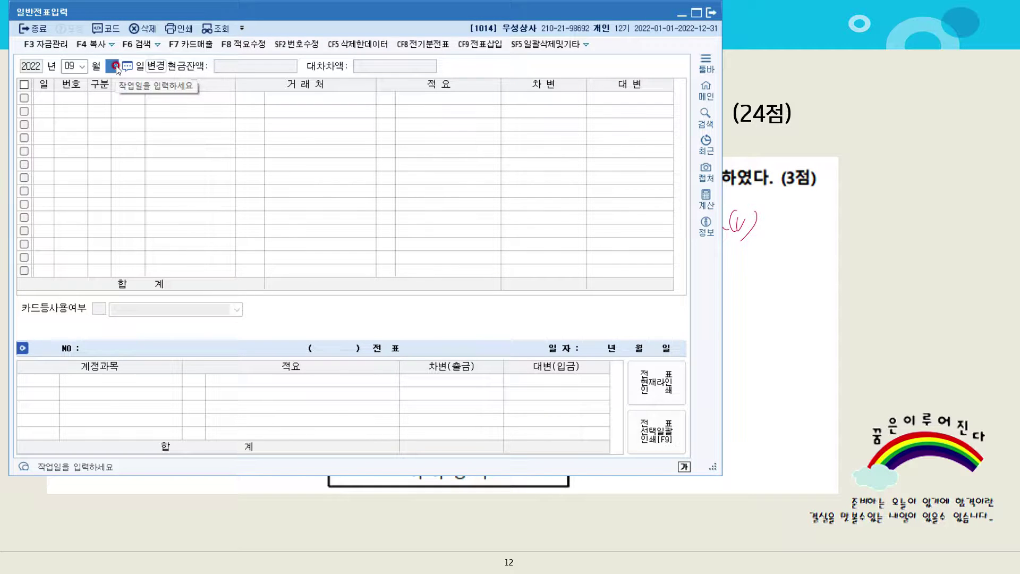
text(3)
click(64, 61)
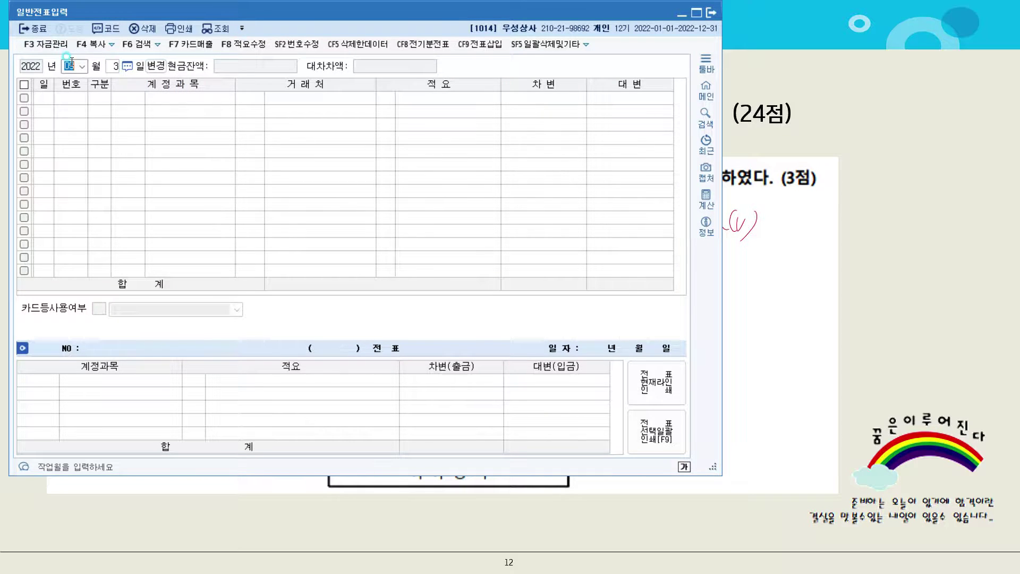
text(10)
key(Return)
text(18)
key(Return)
Debit 0820 수선비 150,000 on the first line
text(3)
key(Return)
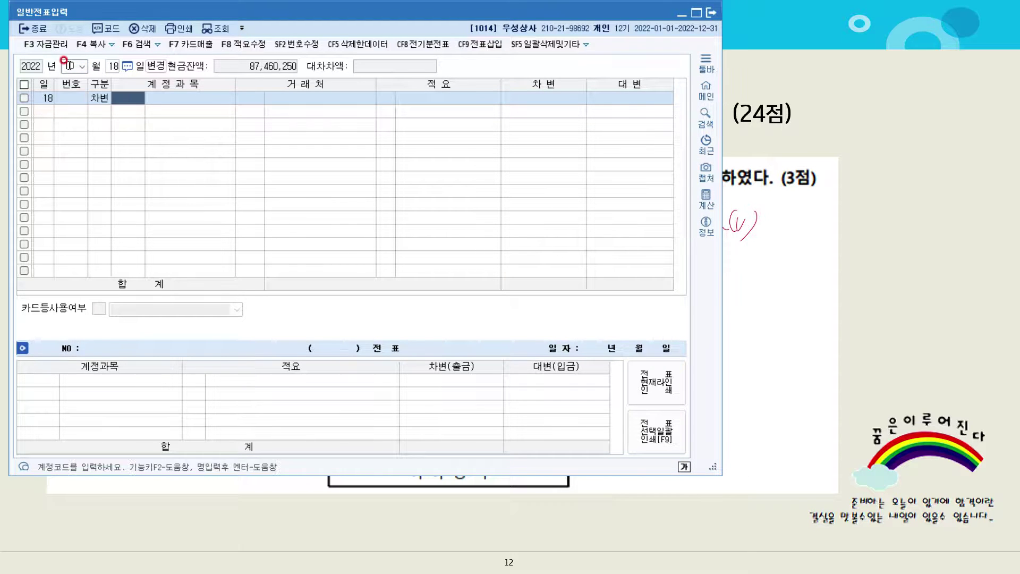
text(수선비)
key(Return)
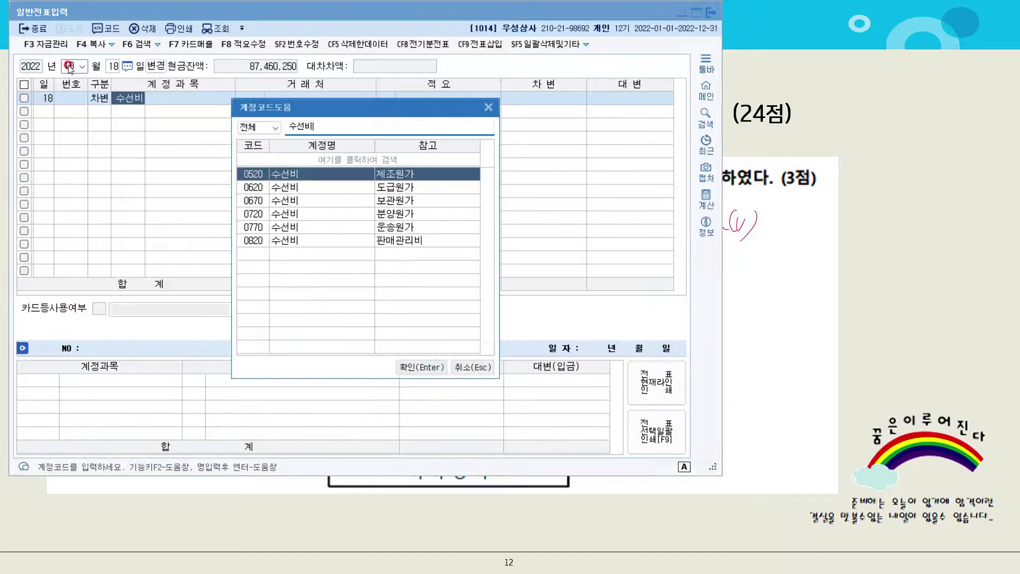
key(Down)
key(Down)
key(Down)
key(Down)
key(Down)
key(Return)
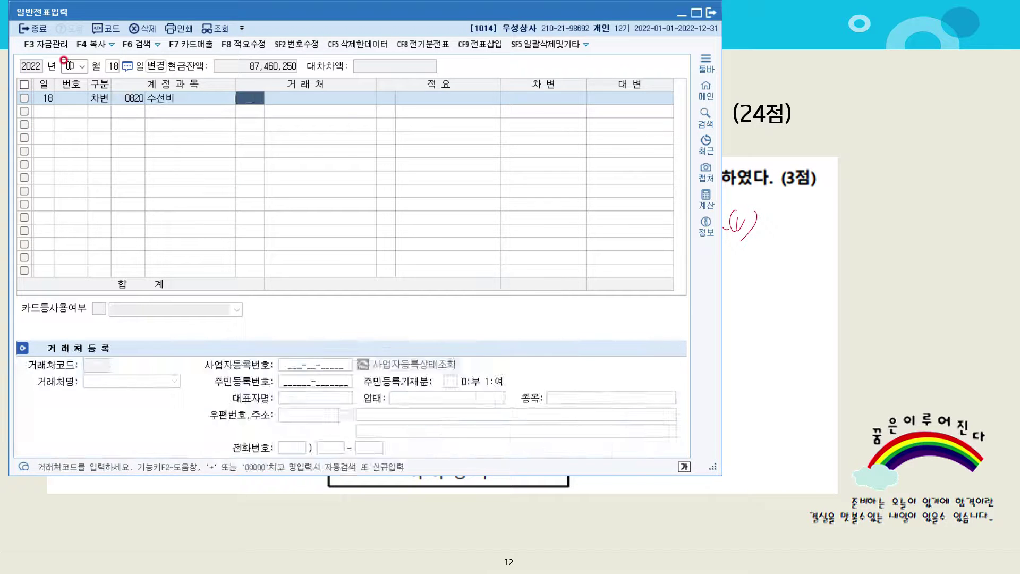
key(Return)
key(Return)
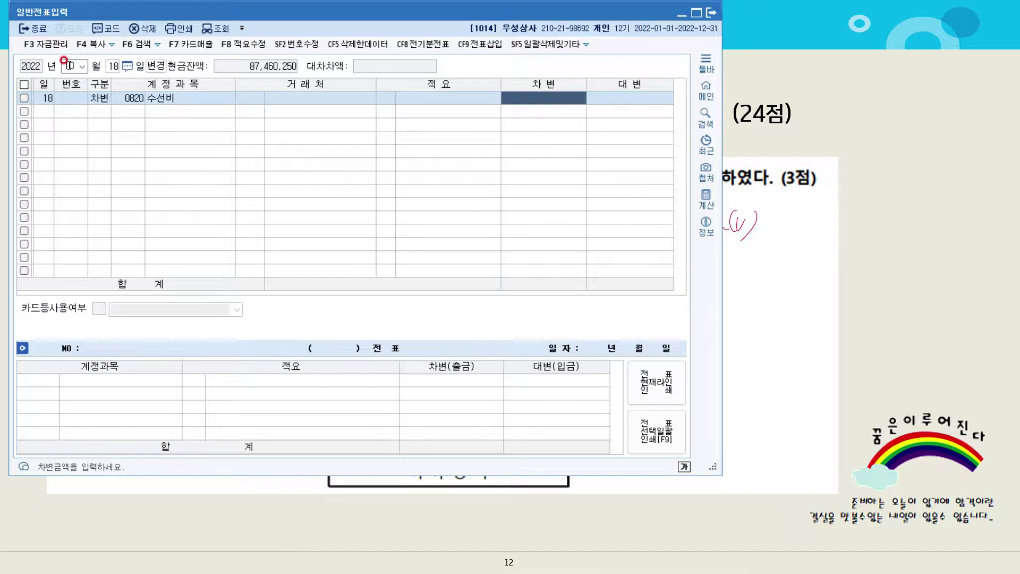
text(150000)
key(Return)
text(4)
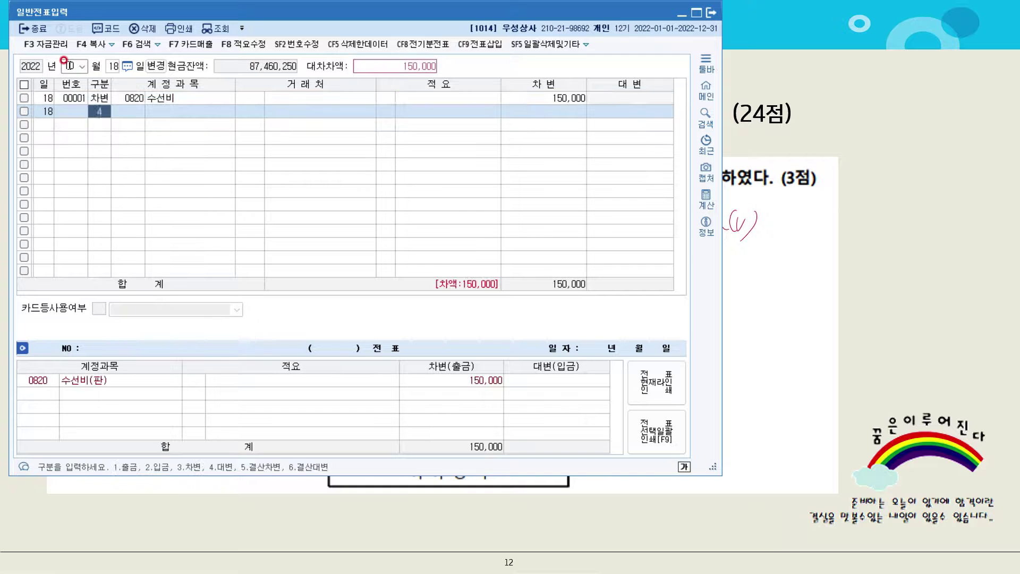
Credit 0253 미지급금 150,000 to creditor 99602 현대카드
key(Return)
text(미지)
key(Return)
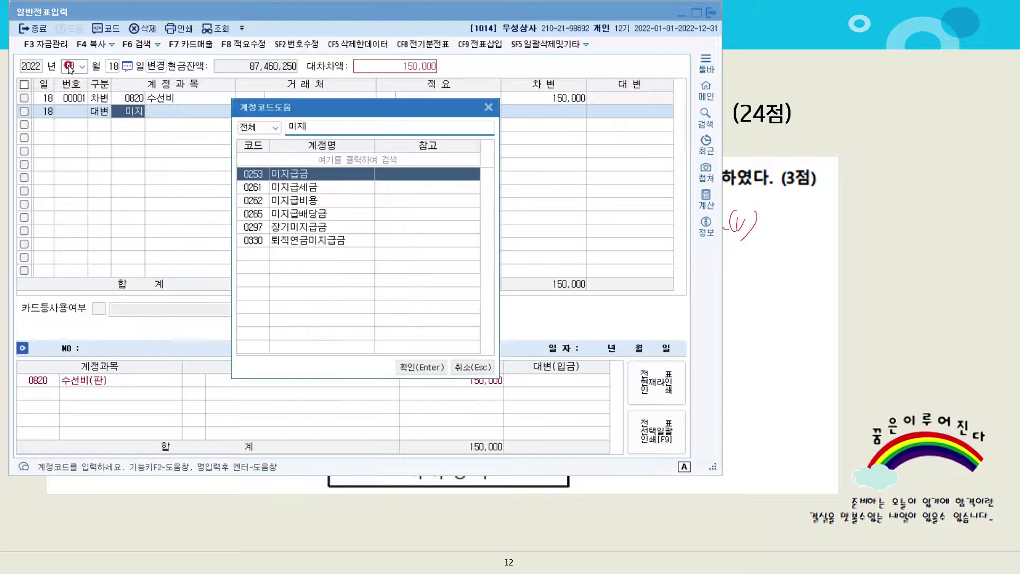
key(Return)
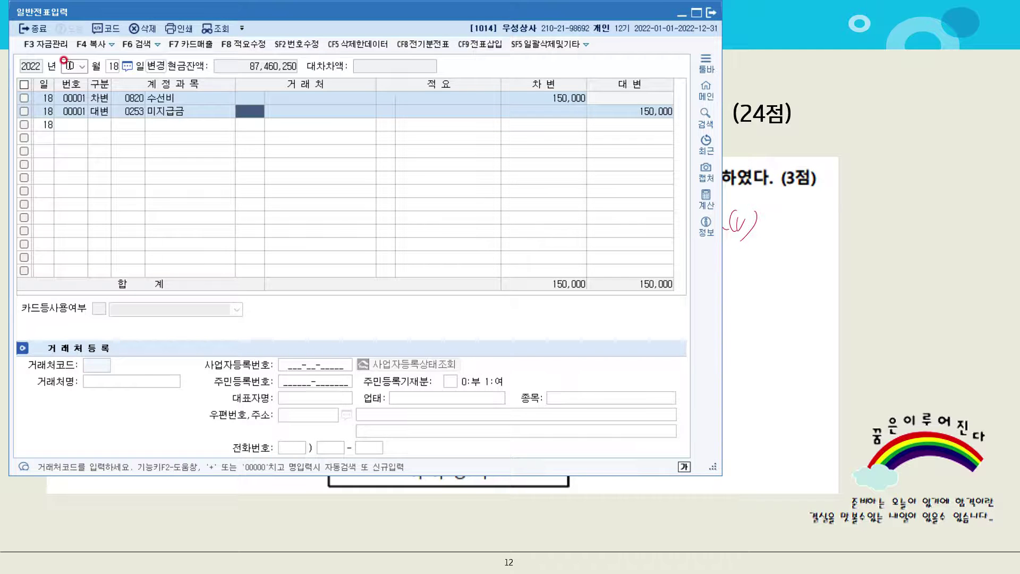
text(현대)
key(Return)
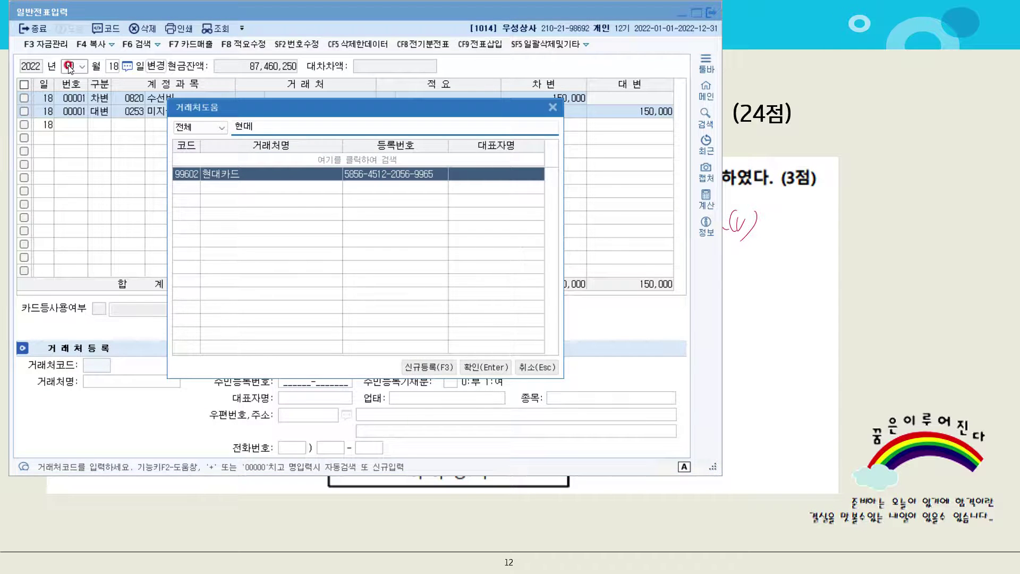
key(Return)
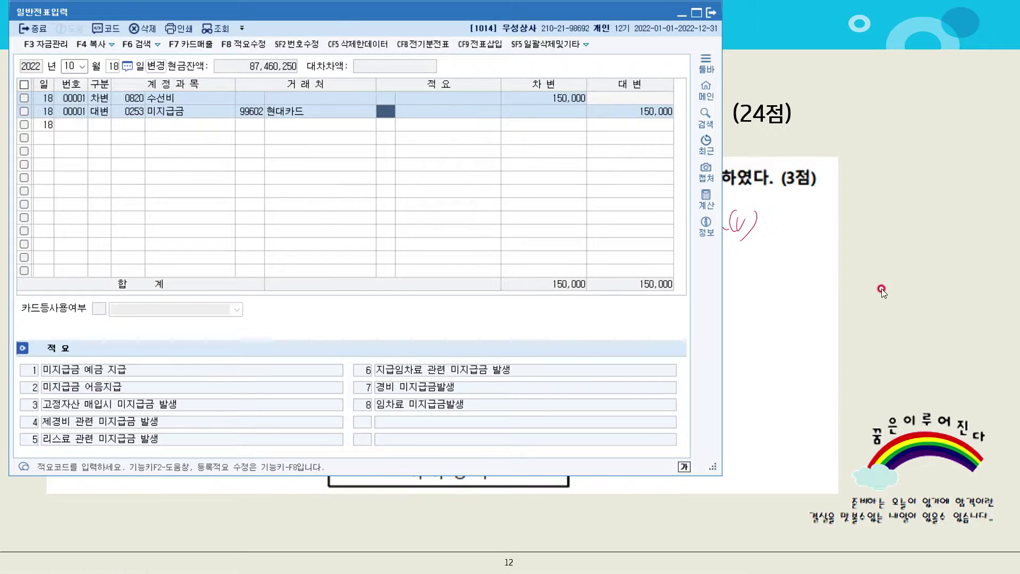
click(861, 287)
click(847, 285)
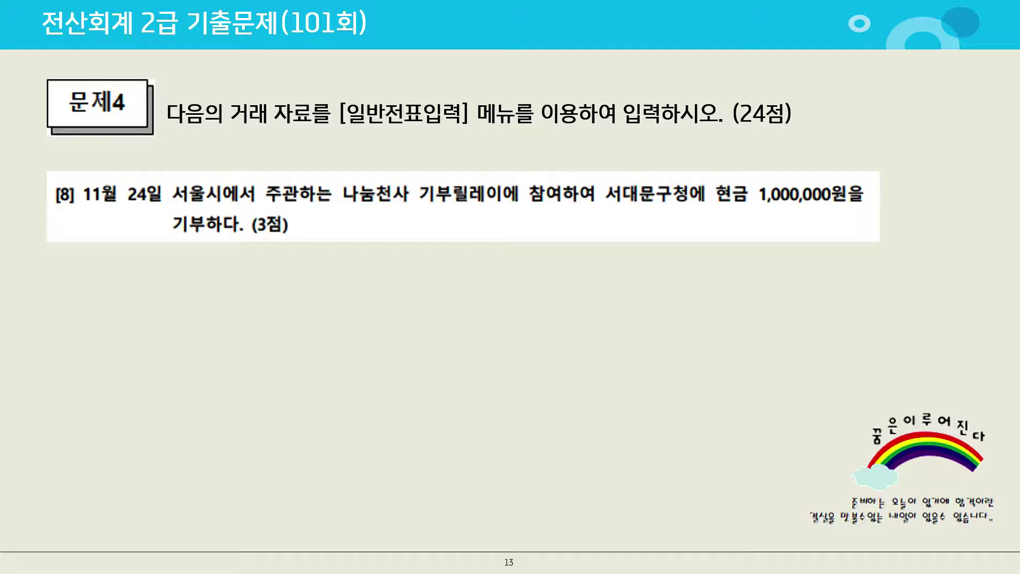
Set the voucher date to November 24
key(alt+Tab)
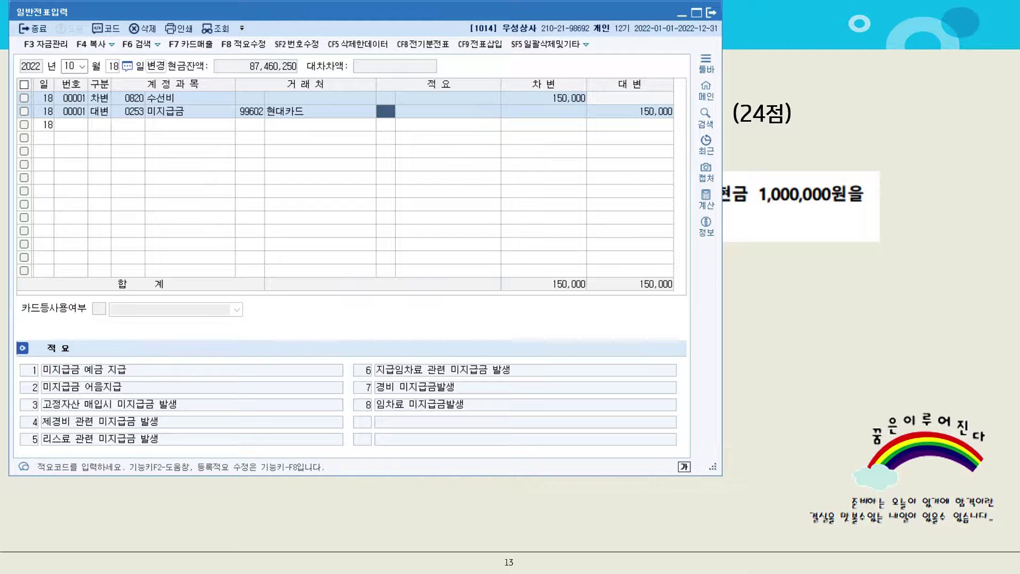
click(74, 68)
text(11)
key(Return)
text(24)
key(Return)
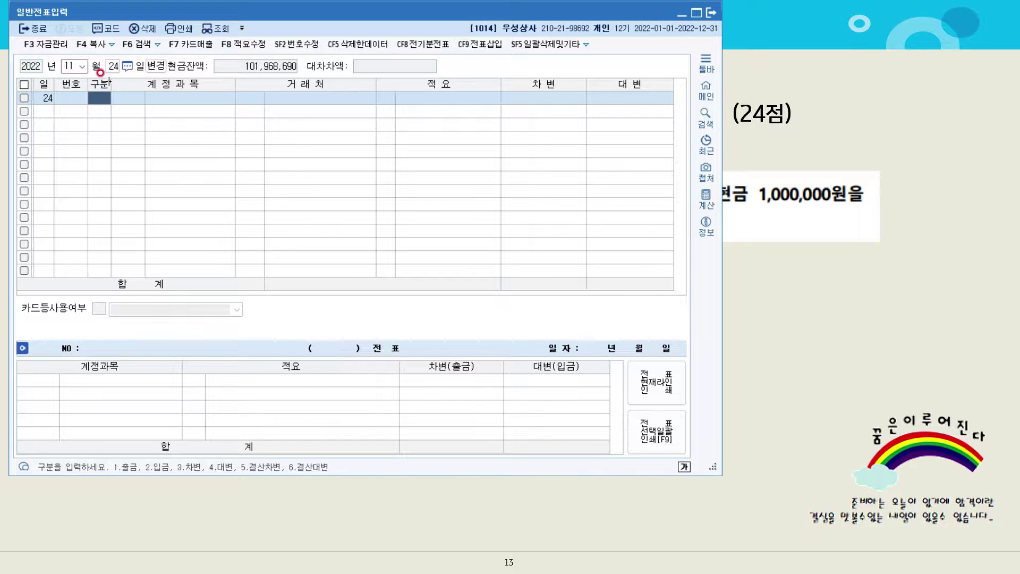
Enter a 출금 line debiting 0953 기부금 1,000,000
text(1)
key(Return)
text(기부)
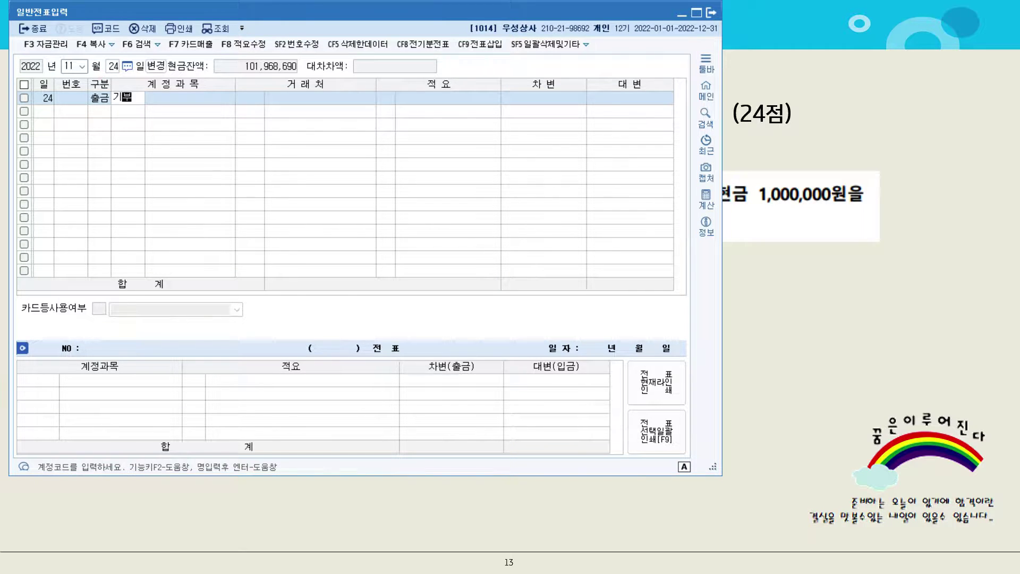
key(Return)
key(Down)
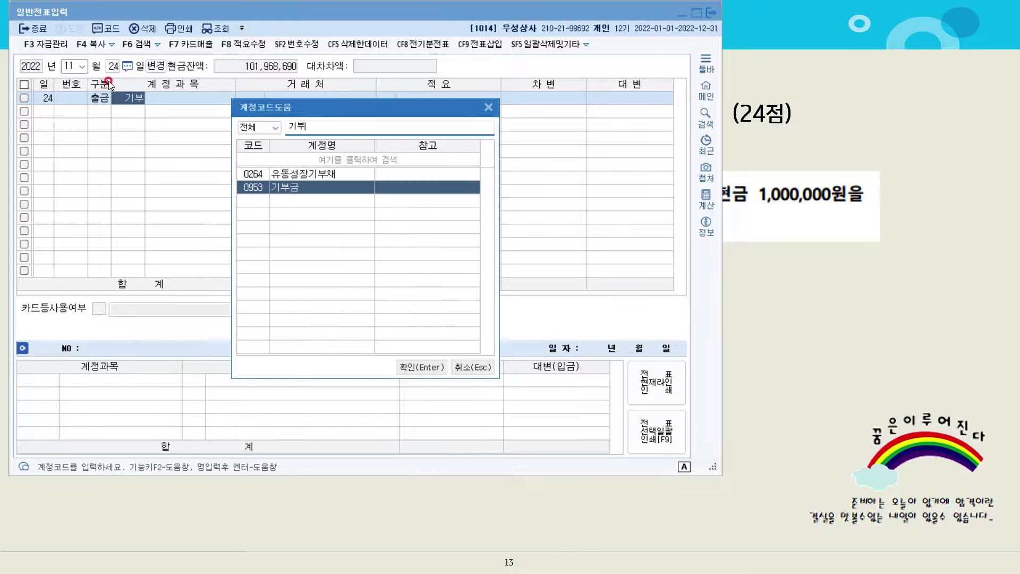
key(Return)
key(Return)
key(Return)
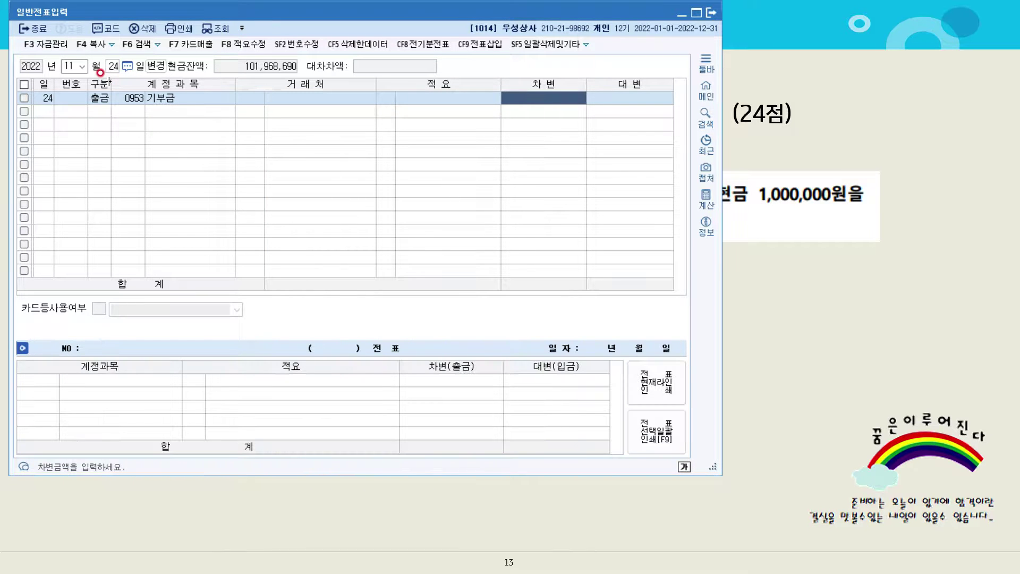
text(1000000)
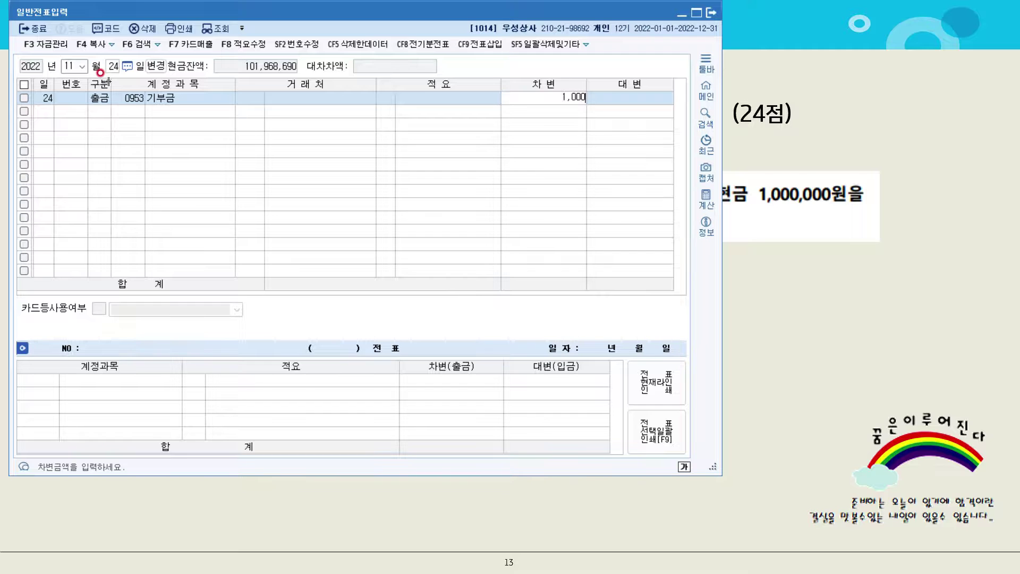
key(Return)
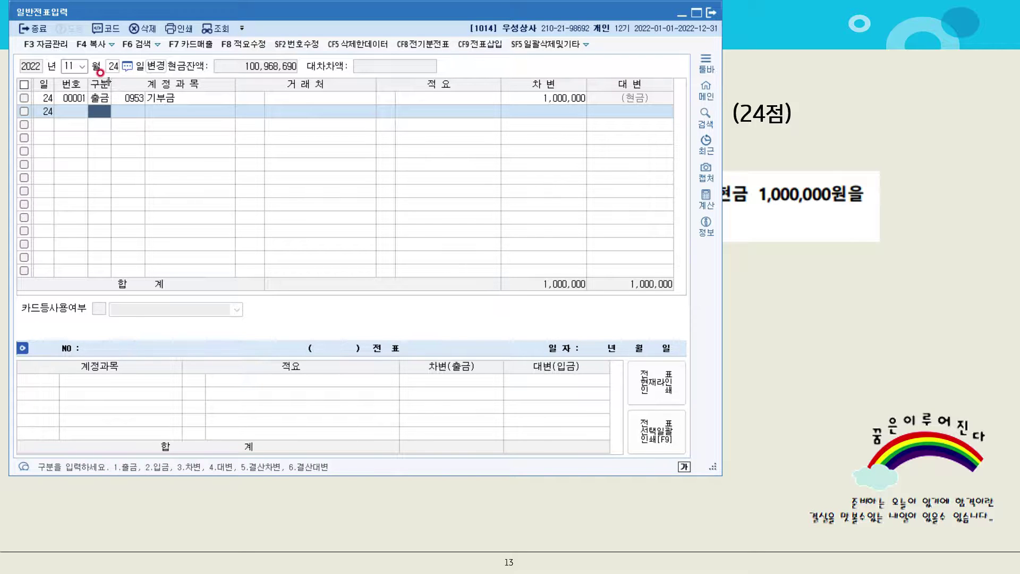
Mark up problem 5 [1]: circle 구입, tick 현금, underline 취득세 130,000, strike 세금과공과
click(826, 303)
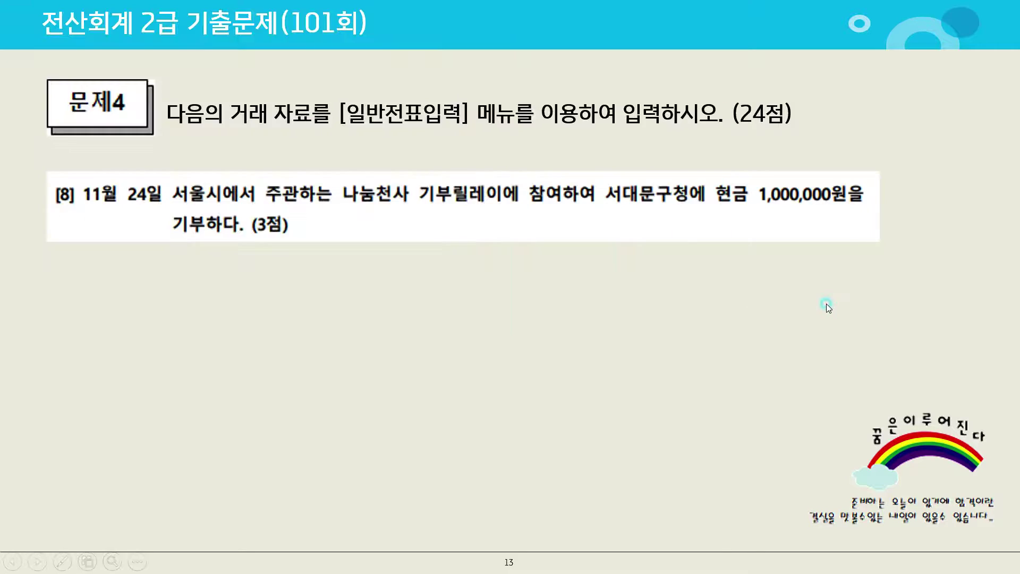
click(820, 308)
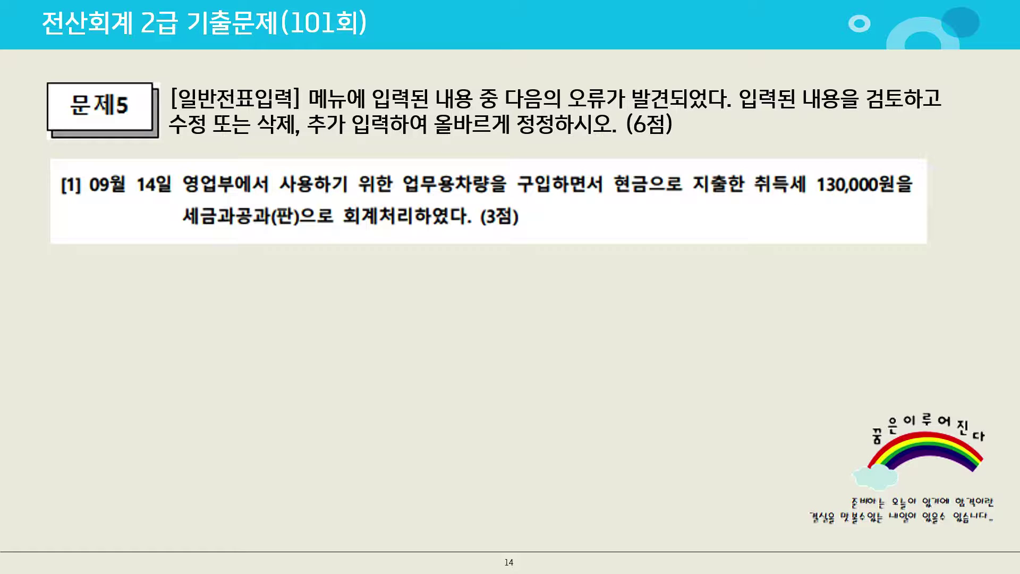
mouse_move(541, 181)
mouse_down()
mouse_move(529, 204)
mouse_move(552, 180)
mouse_up()
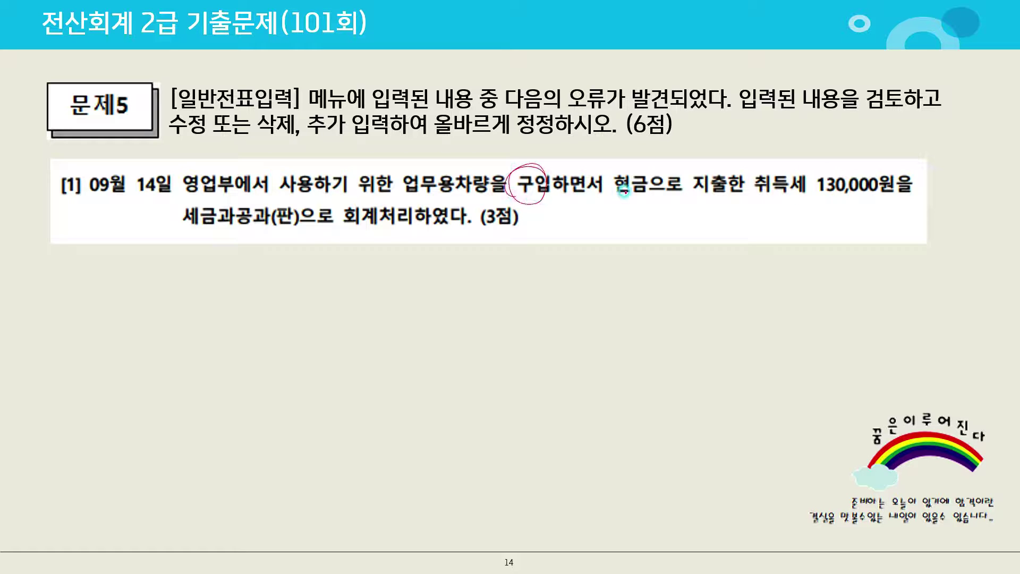
mouse_move(628, 171)
mouse_down()
mouse_move(635, 184)
mouse_move(659, 159)
mouse_up()
drag(751, 193, 859, 192)
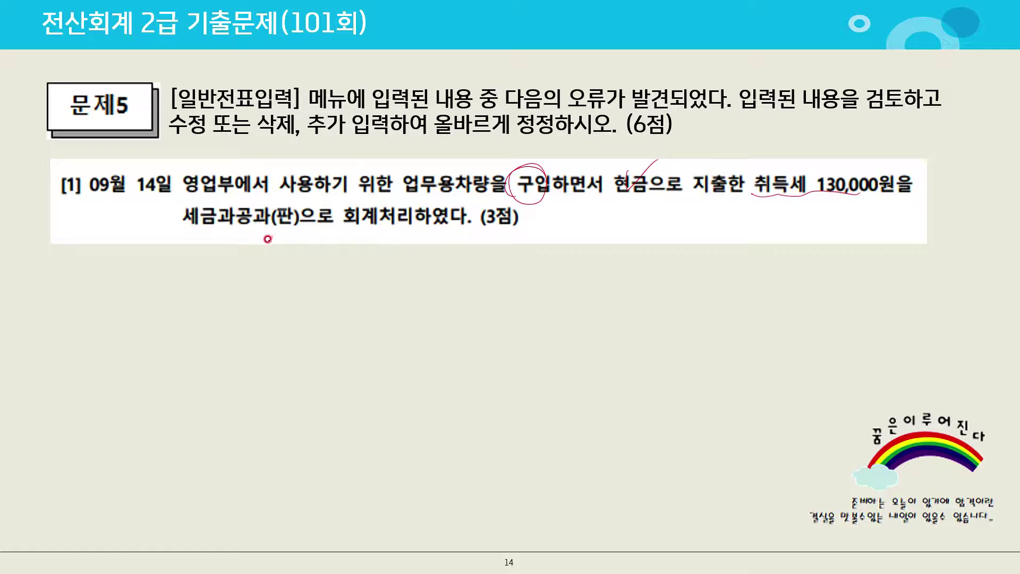
mouse_move(242, 201)
mouse_down()
mouse_move(221, 241)
mouse_move(246, 245)
mouse_up()
mouse_move(220, 222)
mouse_down()
mouse_move(219, 239)
mouse_move(270, 267)
mouse_move(291, 246)
mouse_move(295, 258)
mouse_move(377, 237)
mouse_up()
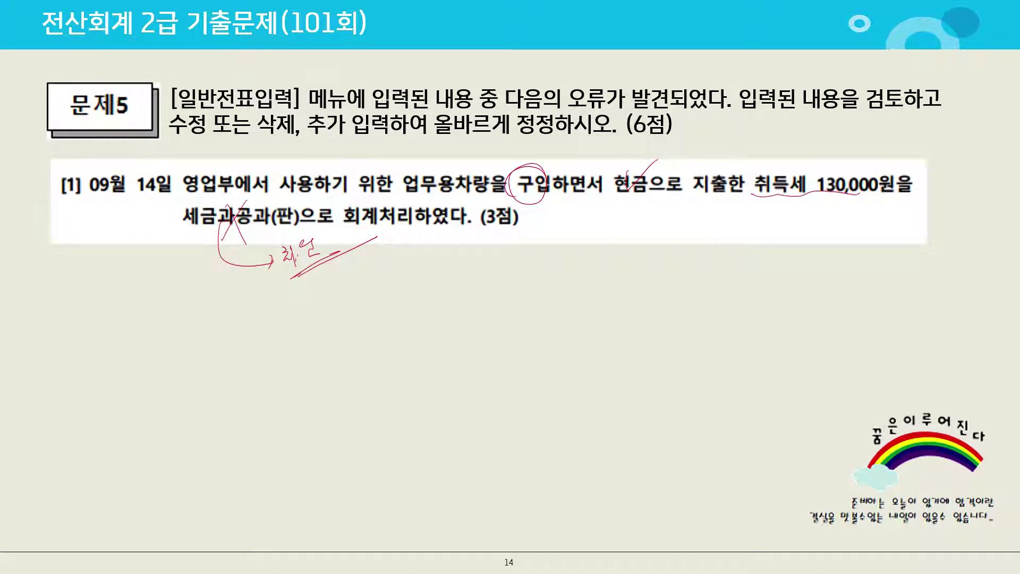
key(alt+Tab)
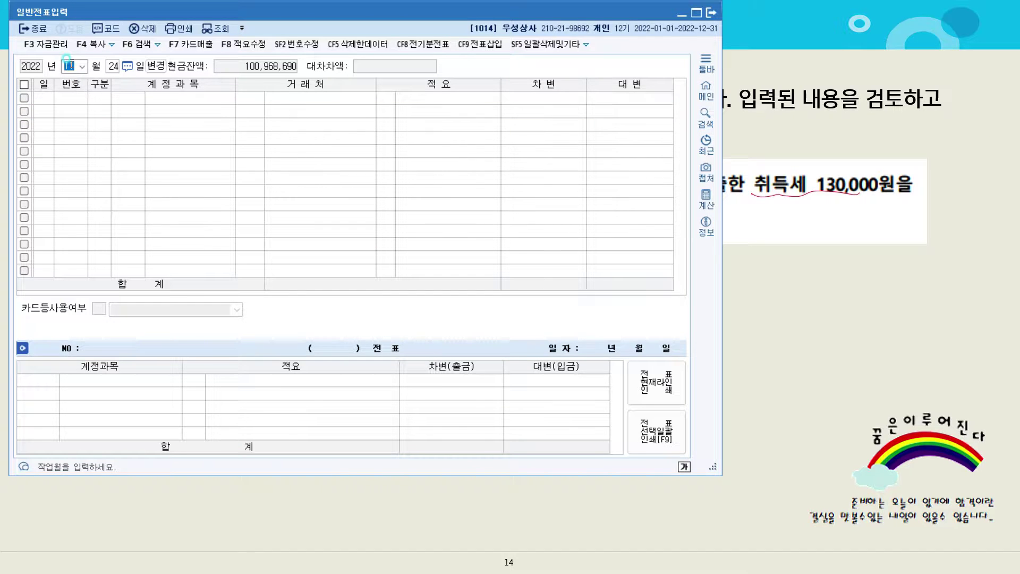
Load September 14 and replace the 0817 debit account with 0208 차량운반구
text(09)
key(Return)
text(14)
key(Return)
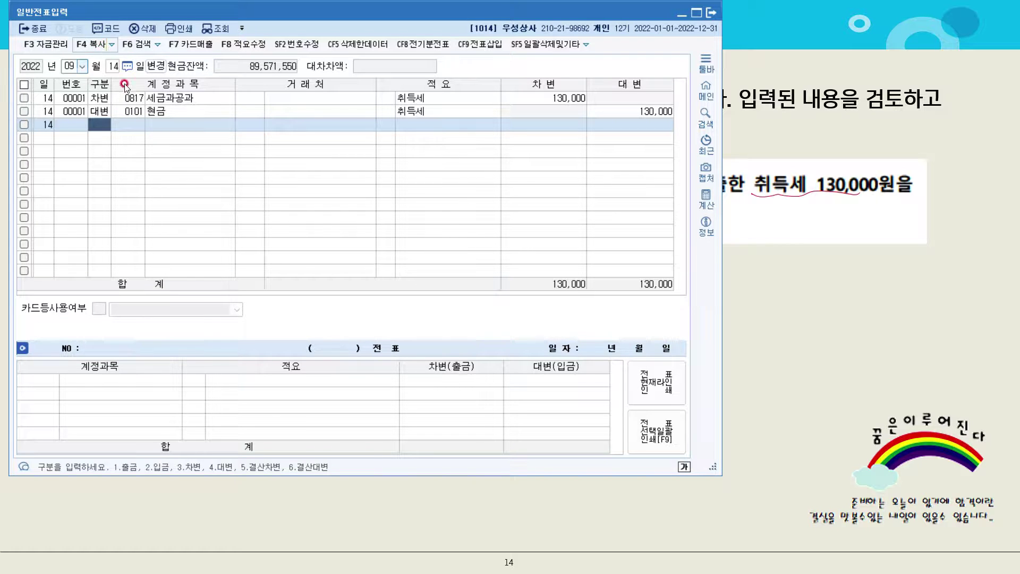
click(132, 100)
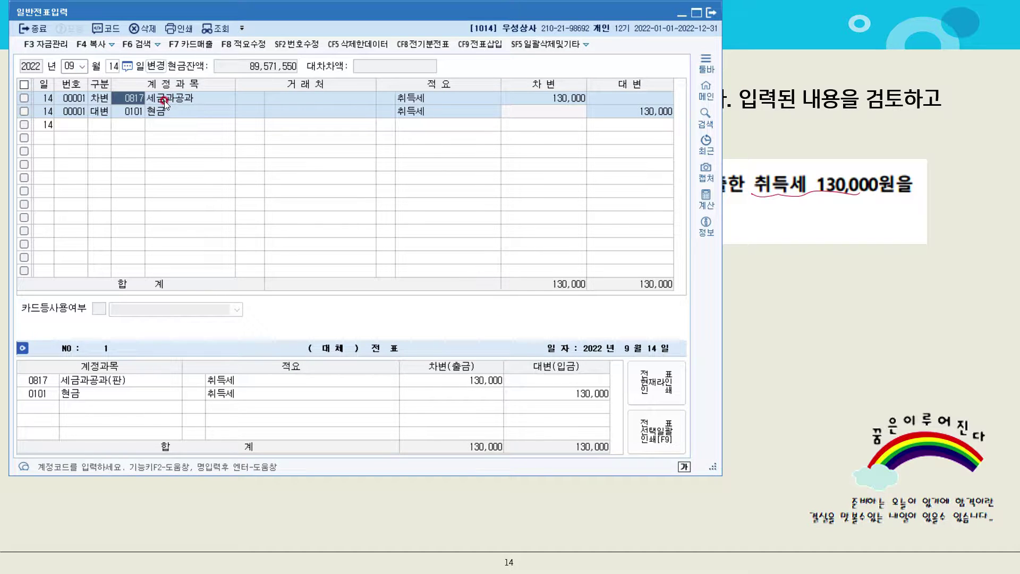
text(차량)
key(Return)
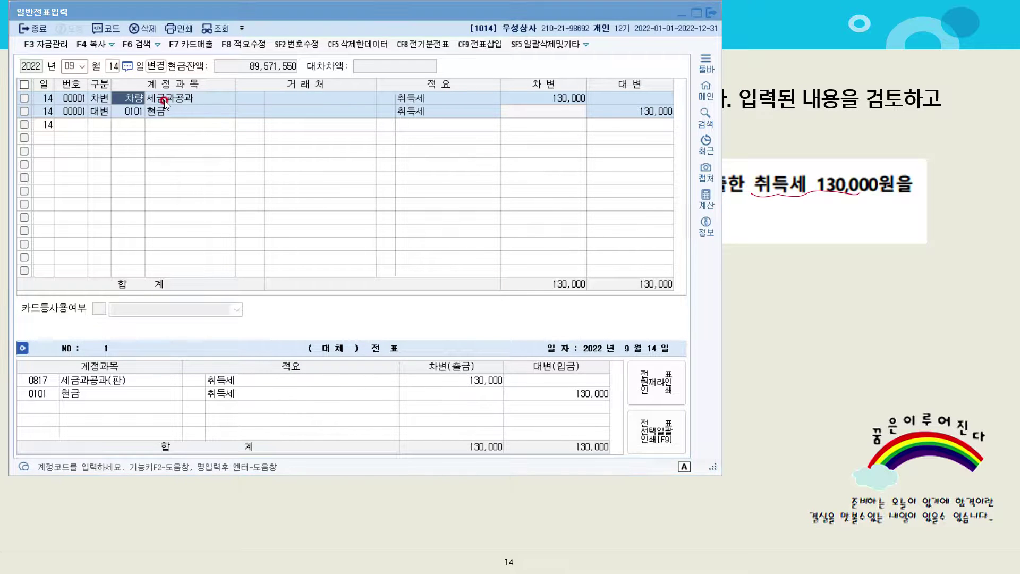
key(Return)
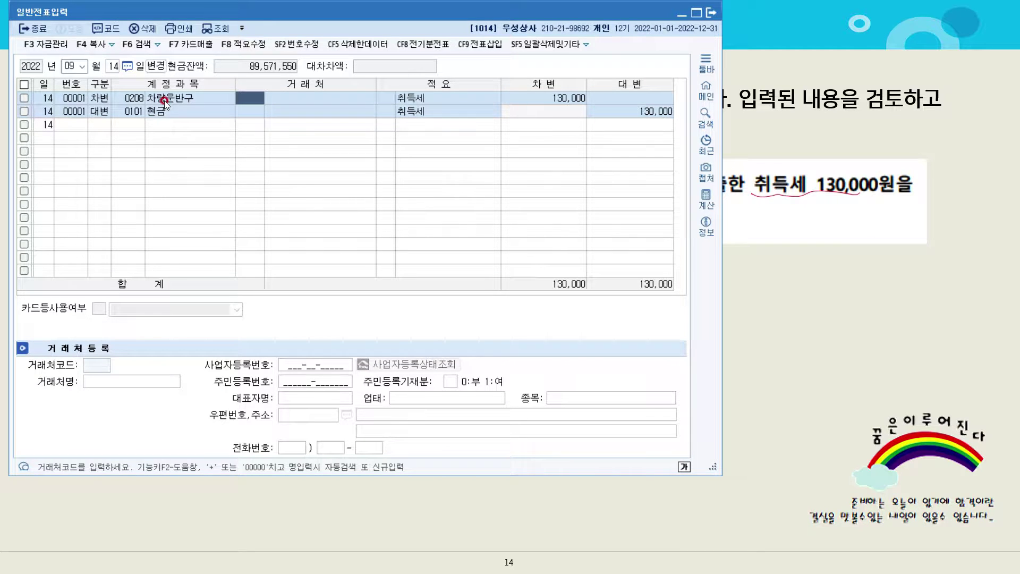
Reveal problem 5 [2] and annotate 매출 and 영업부 with a 복리 note
click(774, 279)
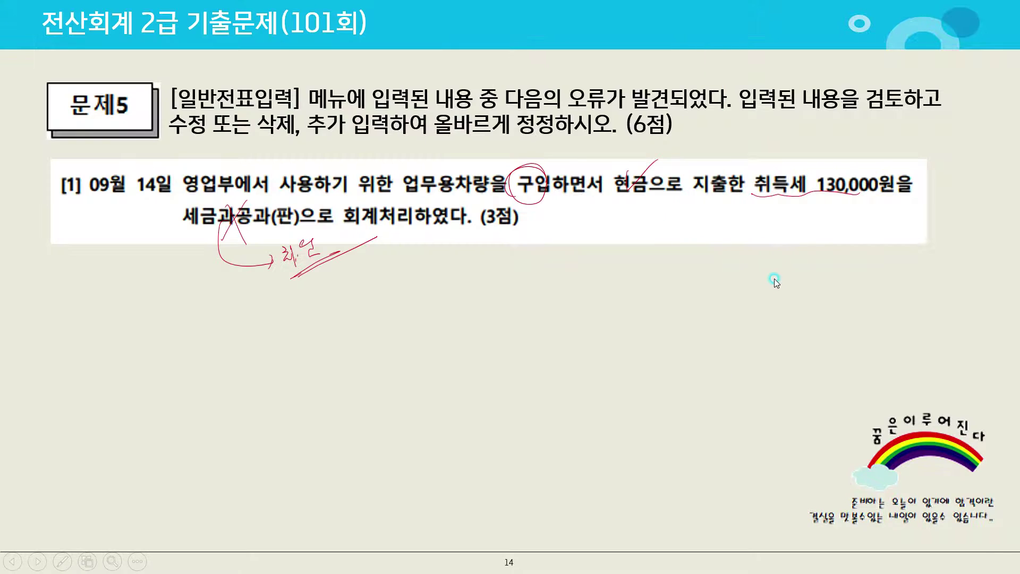
click(773, 278)
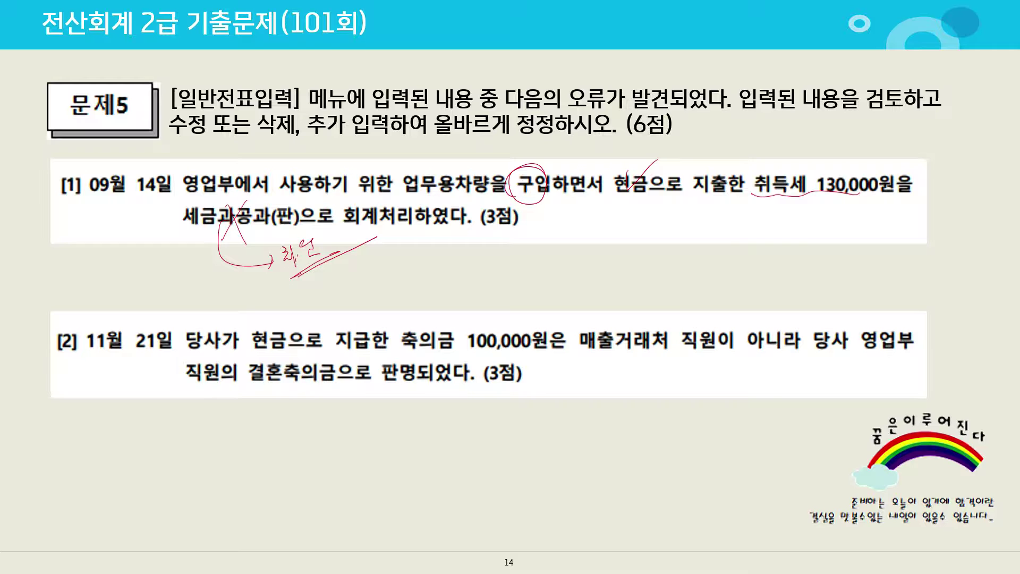
mouse_move(623, 331)
mouse_down()
mouse_move(598, 348)
mouse_move(626, 325)
mouse_up()
mouse_move(640, 302)
mouse_down()
mouse_move(638, 313)
mouse_move(665, 300)
mouse_move(680, 322)
mouse_up()
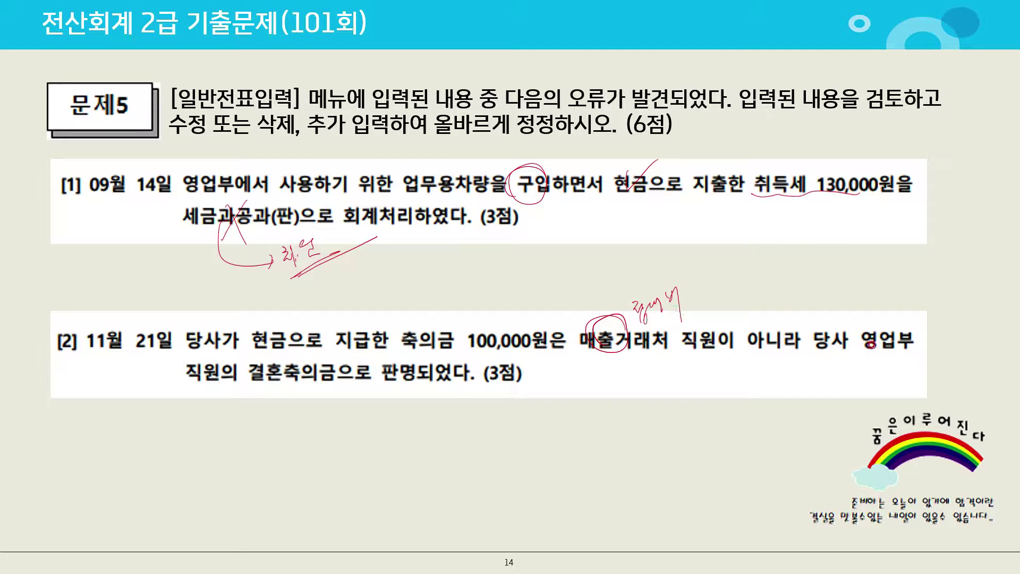
mouse_move(887, 324)
mouse_down()
mouse_move(846, 331)
mouse_move(856, 348)
mouse_up()
mouse_move(819, 279)
mouse_down()
mouse_move(827, 296)
mouse_move(842, 281)
mouse_move(859, 303)
mouse_up()
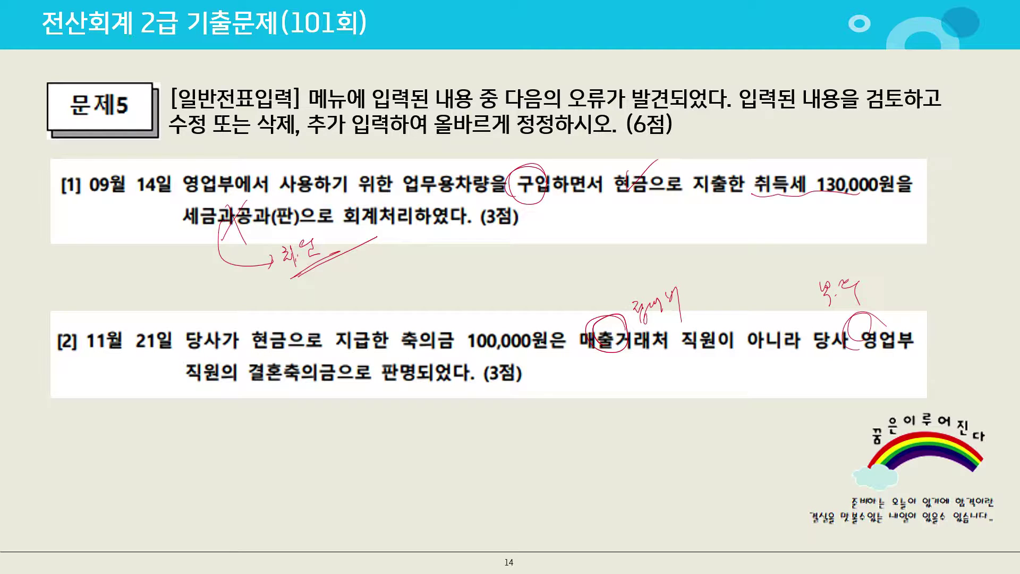
key(alt+Tab)
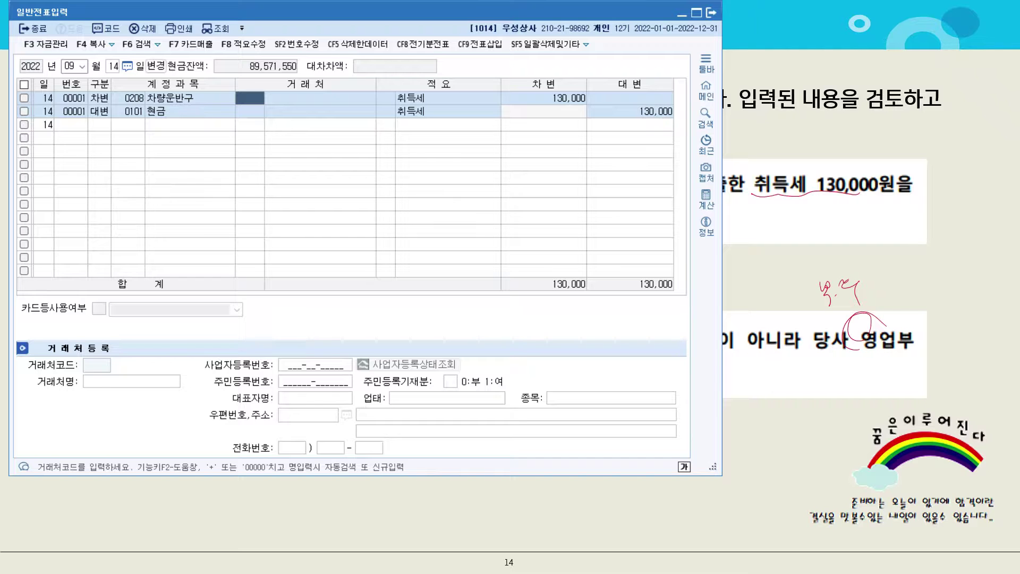
Load November 21 and change the 0813 접대비 debit to 0811 복리후생비
click(74, 67)
text(11)
key(Return)
text(21)
key(Return)
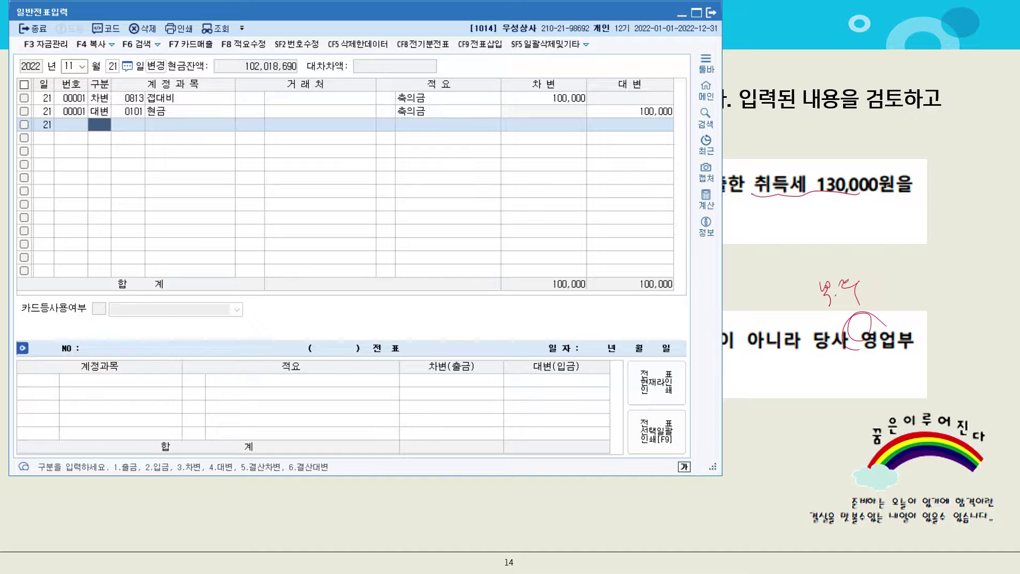
click(135, 99)
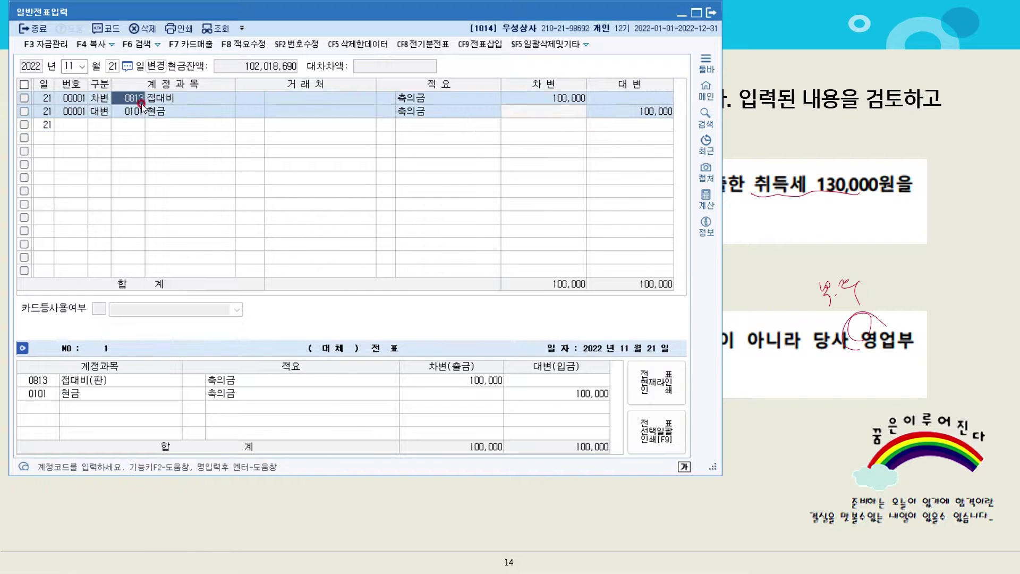
text(복리)
key(Return)
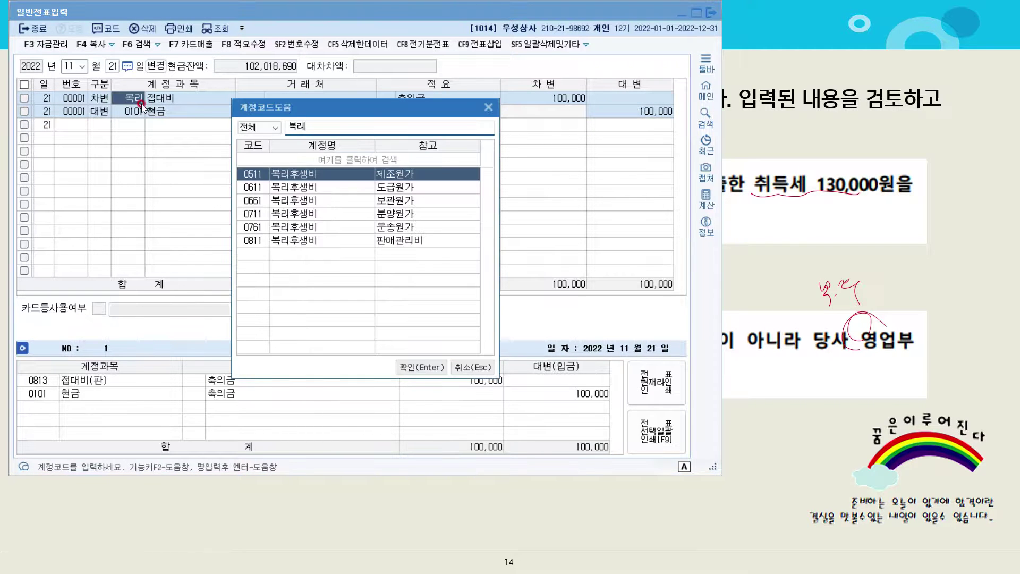
key(Down)
key(Down)
key(Down)
key(Down)
key(Down)
key(Return)
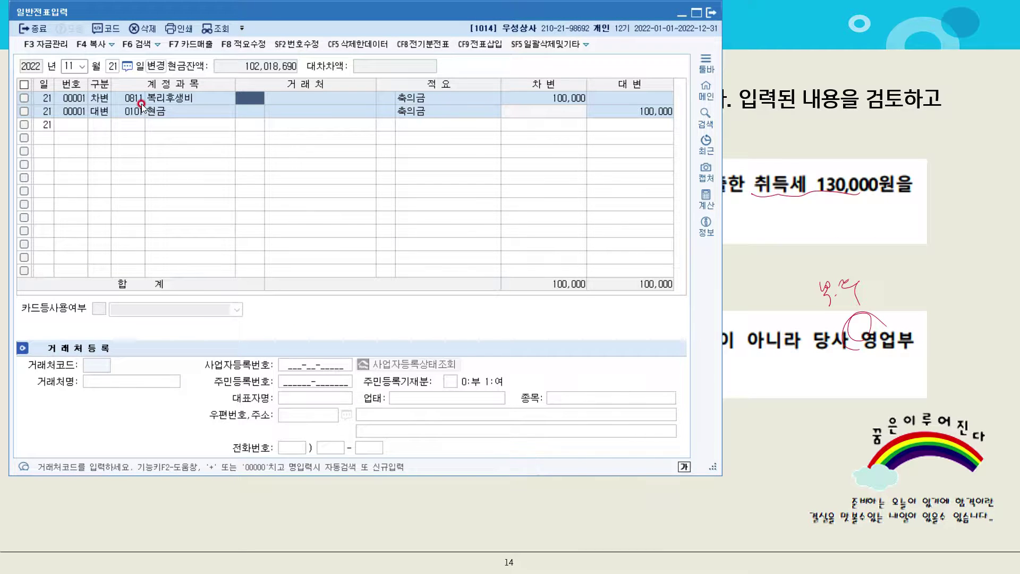
click(843, 220)
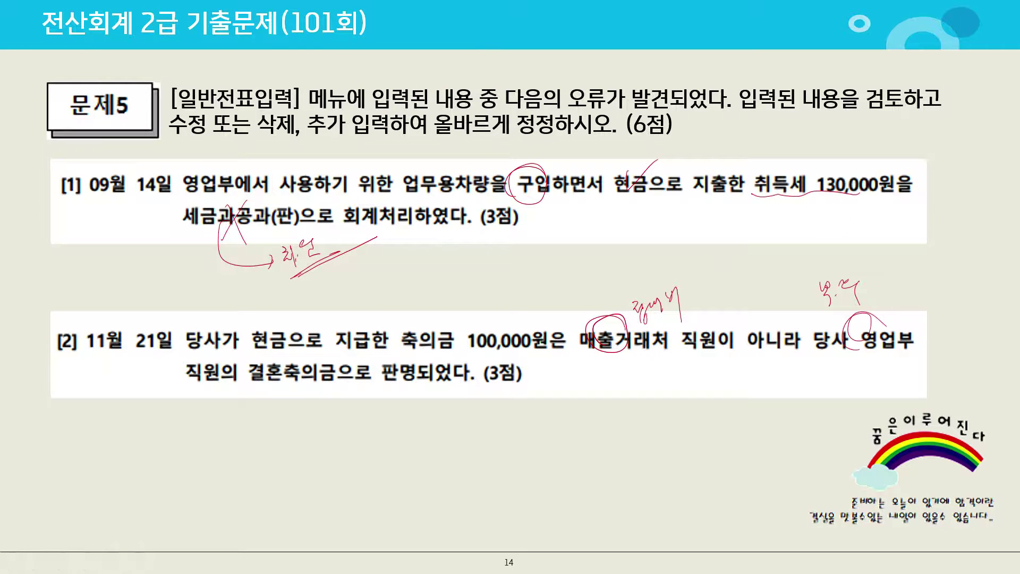
Mark items [1]–[4] of the 문제6 closing questions, then move to item [1]'s slide
key(Right)
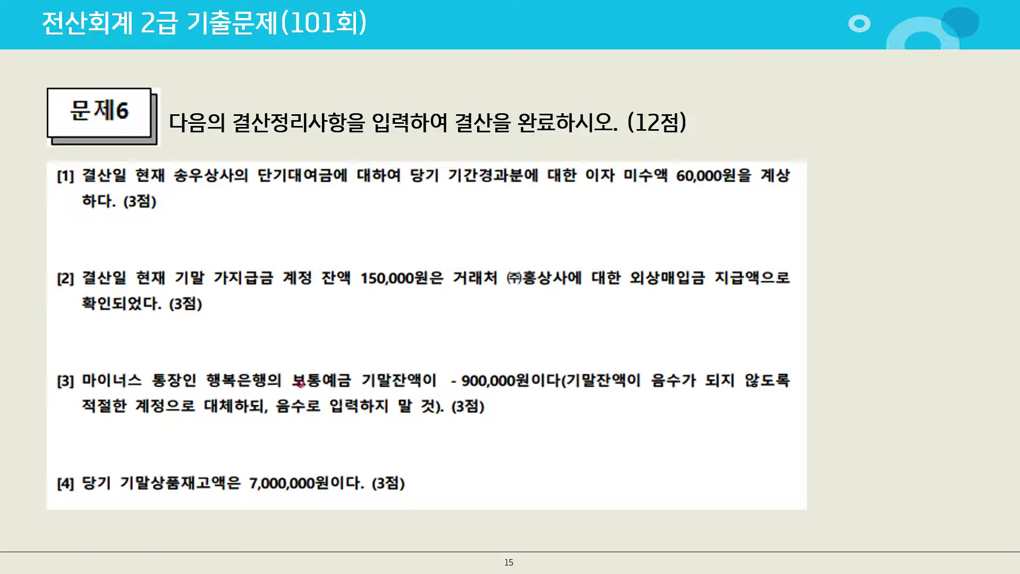
mouse_move(77, 470)
mouse_down()
mouse_move(58, 478)
mouse_move(69, 504)
mouse_move(84, 480)
mouse_up()
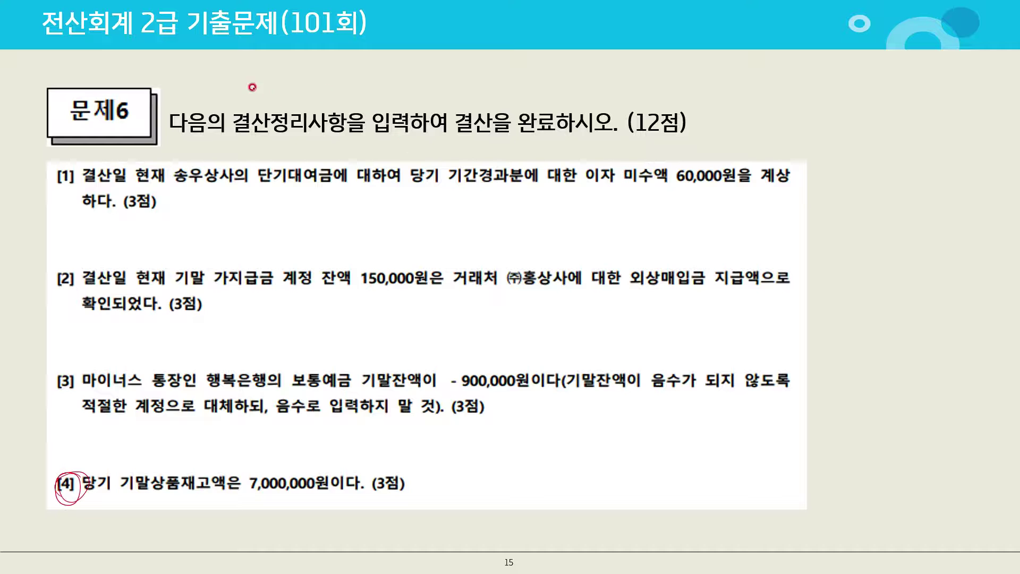
drag(181, 187, 187, 182)
drag(207, 296, 216, 291)
mouse_move(65, 371)
mouse_down()
mouse_move(87, 375)
mouse_move(81, 363)
mouse_up()
key(Right)
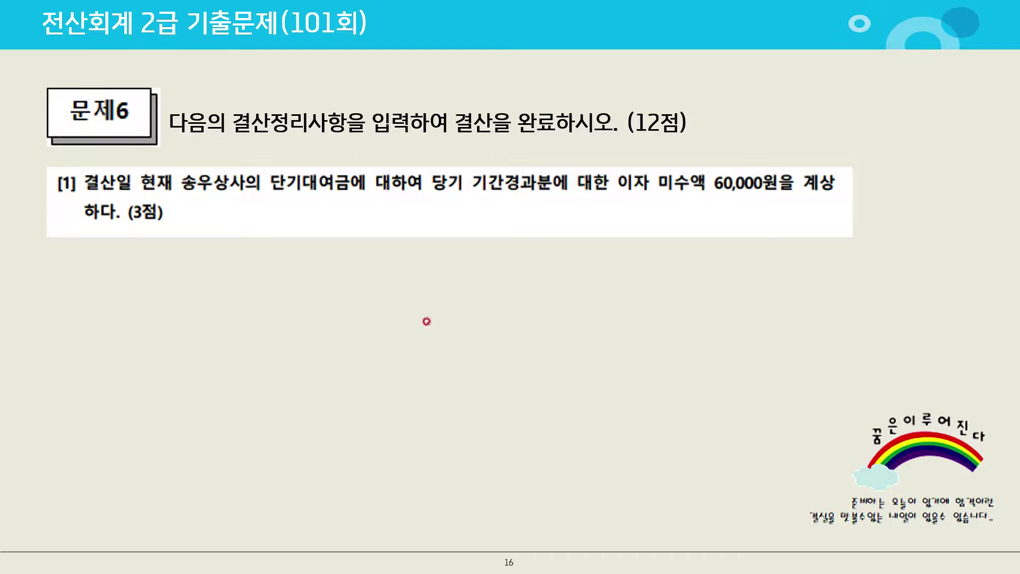
Annotate problem 6 [1]: mark 단기대여금, circle 이자, and write 미수수익 / 이자수익
mouse_move(359, 172)
mouse_down()
mouse_move(346, 194)
mouse_move(365, 194)
mouse_up()
mouse_move(648, 176)
mouse_down()
mouse_move(624, 194)
mouse_move(641, 162)
mouse_up()
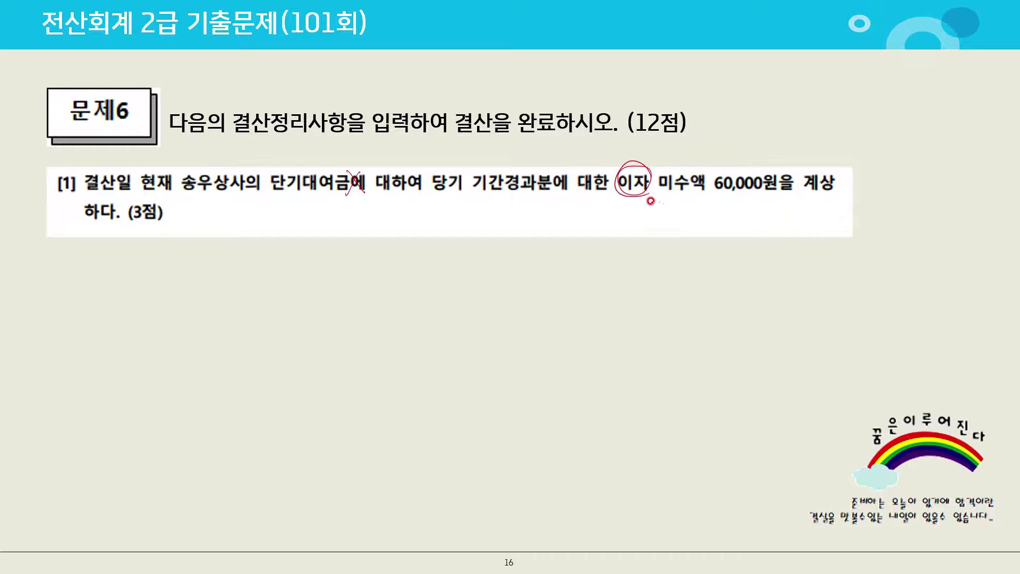
mouse_move(646, 202)
mouse_down()
mouse_move(648, 193)
mouse_move(652, 218)
mouse_move(685, 192)
mouse_up()
drag(512, 223, 496, 265)
mouse_move(375, 231)
mouse_down()
mouse_move(381, 243)
mouse_move(391, 226)
mouse_move(394, 246)
mouse_move(414, 230)
mouse_move(418, 246)
mouse_up()
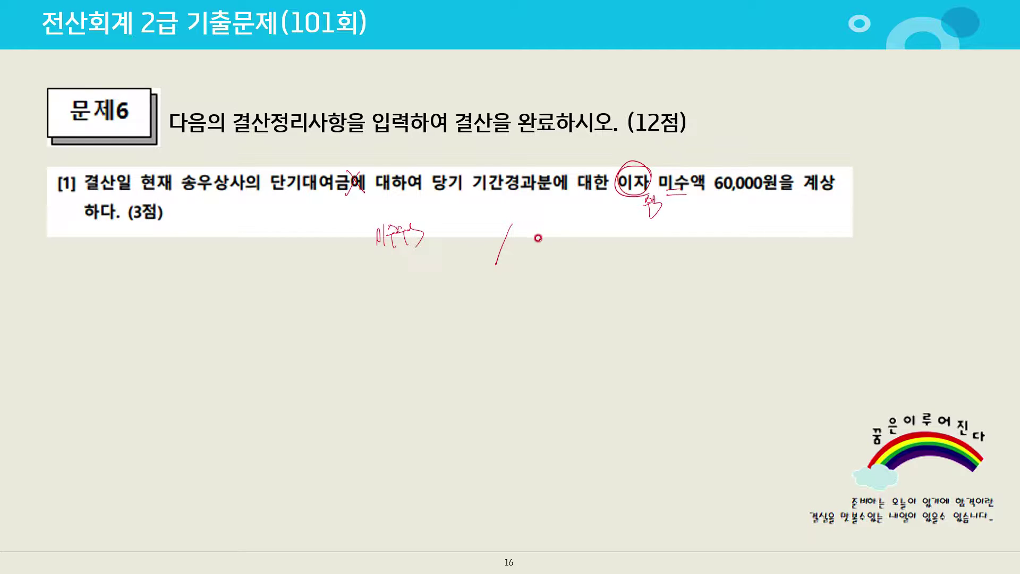
mouse_move(523, 234)
mouse_down()
mouse_move(560, 229)
mouse_move(570, 243)
mouse_up()
key(alt+Tab)
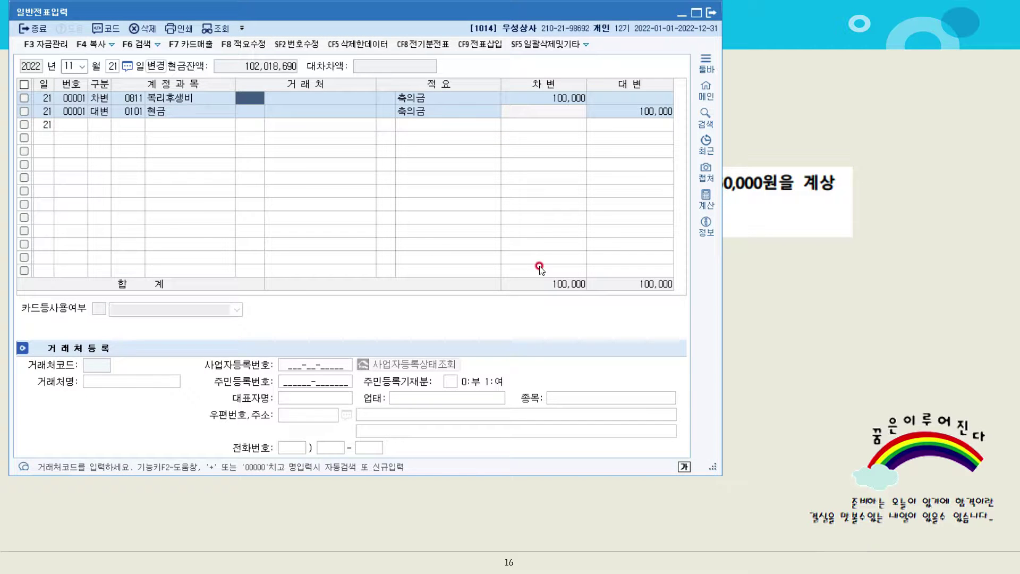
Switch the general journal entry date to December 31
click(66, 63)
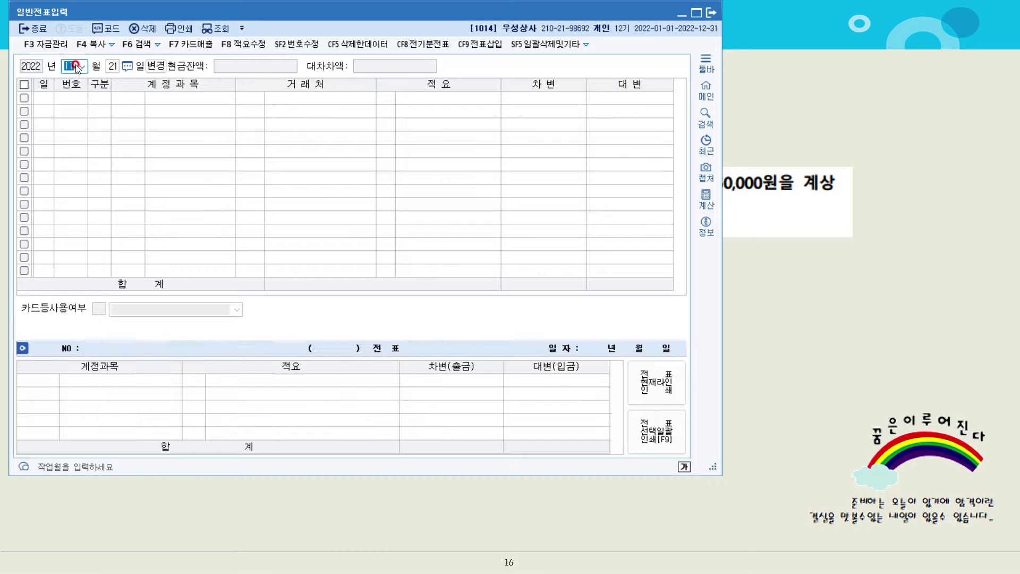
text(12)
key(Return)
text(31)
key(Return)
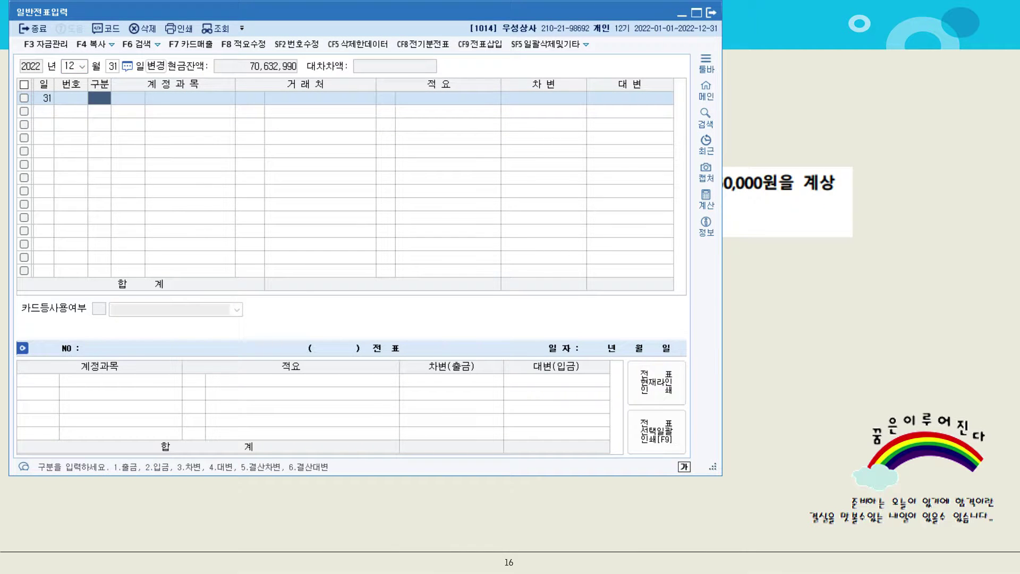
Enter the debit line 3 차변 0116 미수수익 for 60,000 with no trading partner
text(3미수)
key(Return)
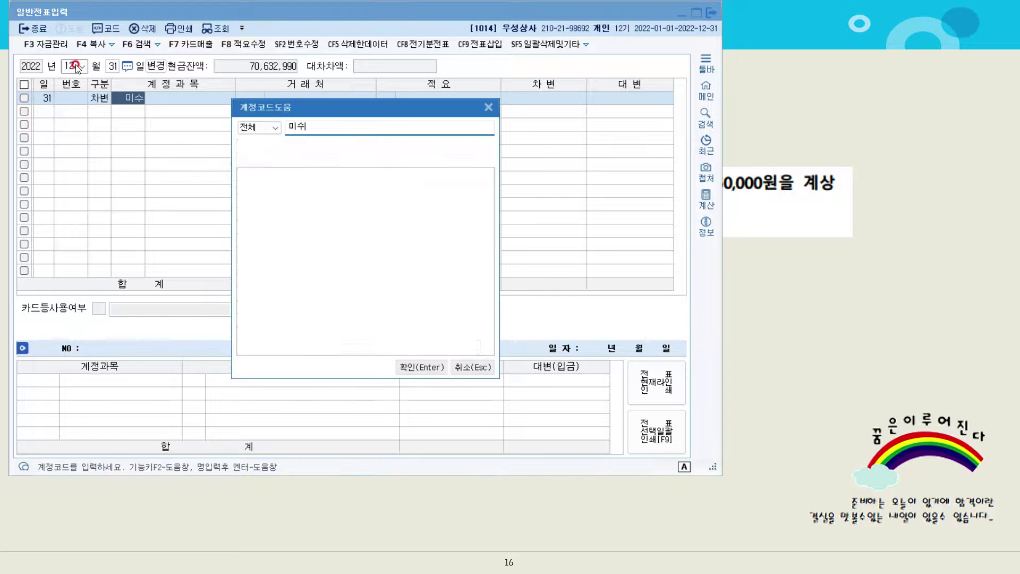
key(Down)
key(Down)
key(Down)
key(Up)
key(Return)
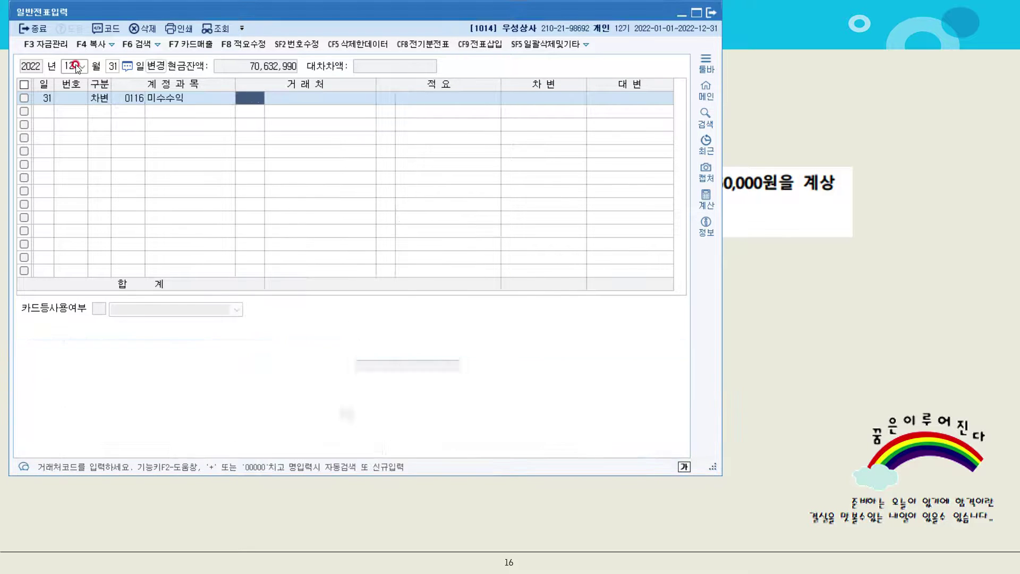
text(6000)
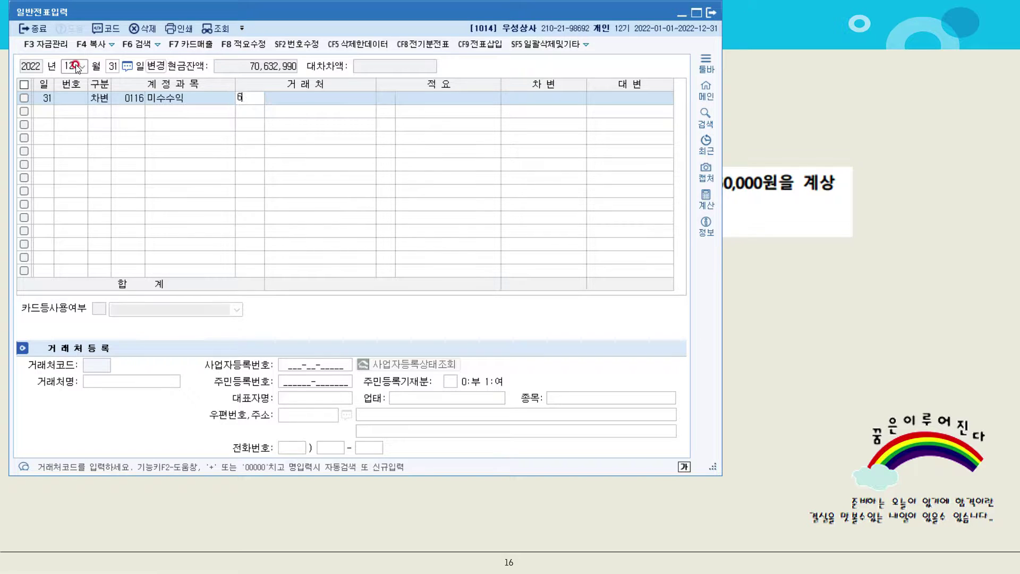
key(BackSpace)
key(BackSpace)
key(BackSpace)
key(BackSpace)
key(Return)
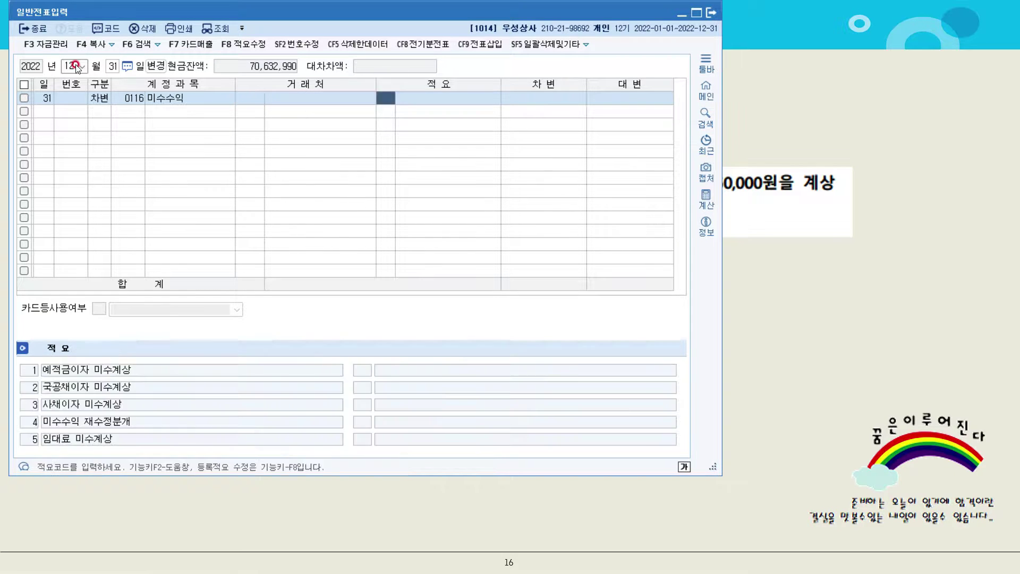
key(Return)
text(60,000)
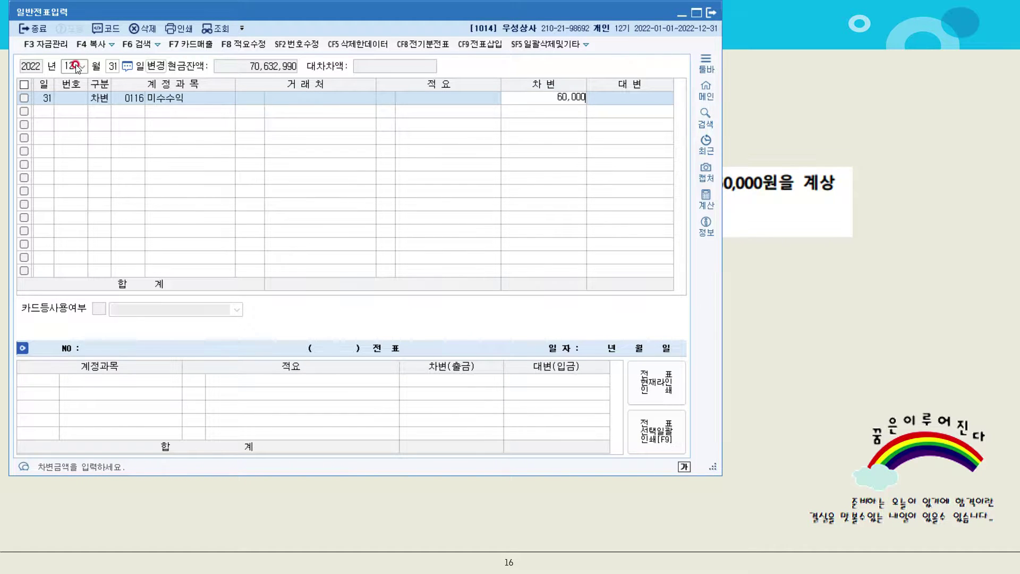
key(Return)
Enter the balancing credit line 4 대변 0901 이자수익 for 60,000
text(4)
key(Return)
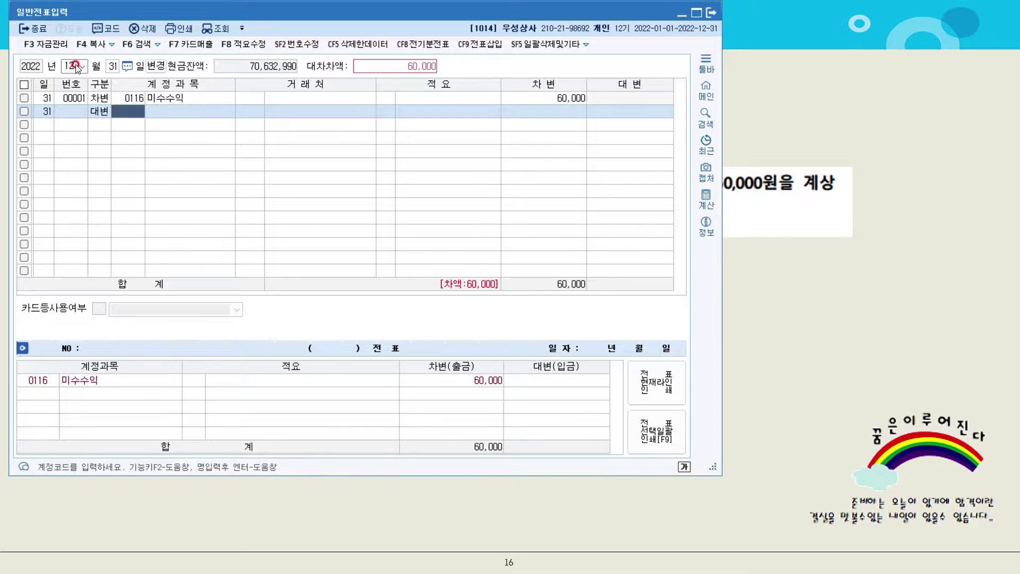
text(이자)
key(Return)
key(Down)
key(Down)
key(Return)
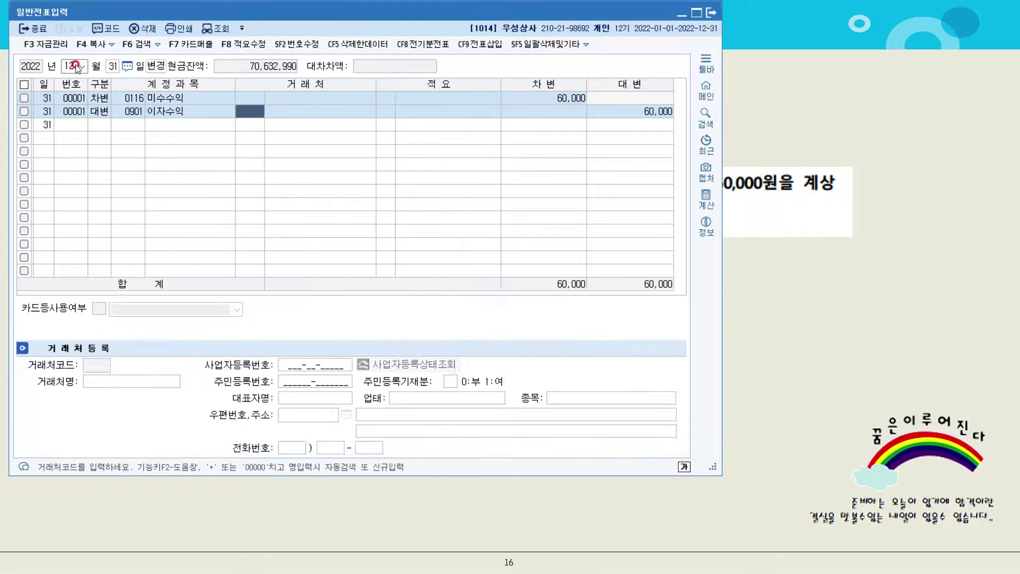
key(Return)
key(Return)
key(Return)
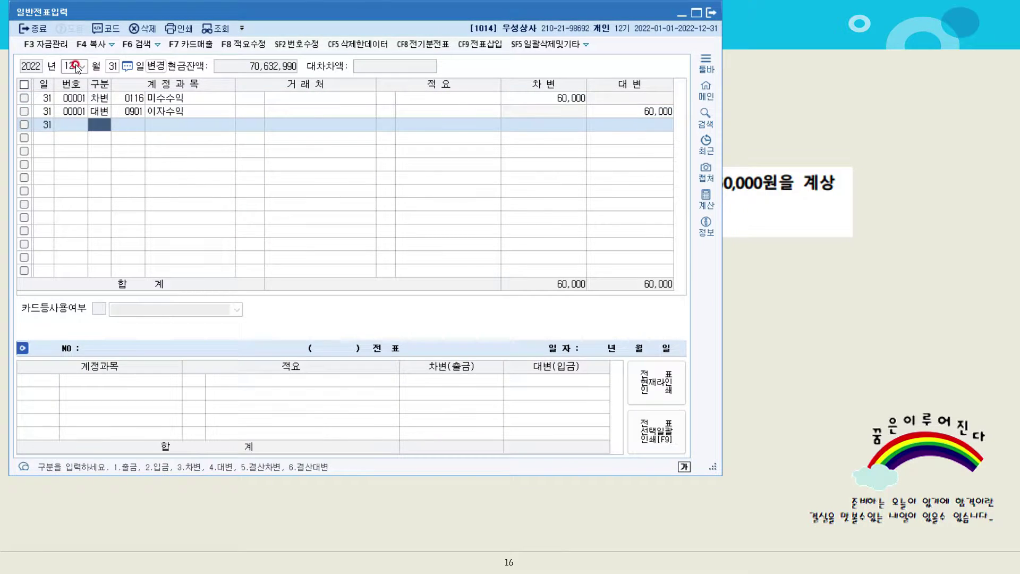
Reveal problem [2] and circle 가지급금 in red, with a handwritten note above it
click(953, 287)
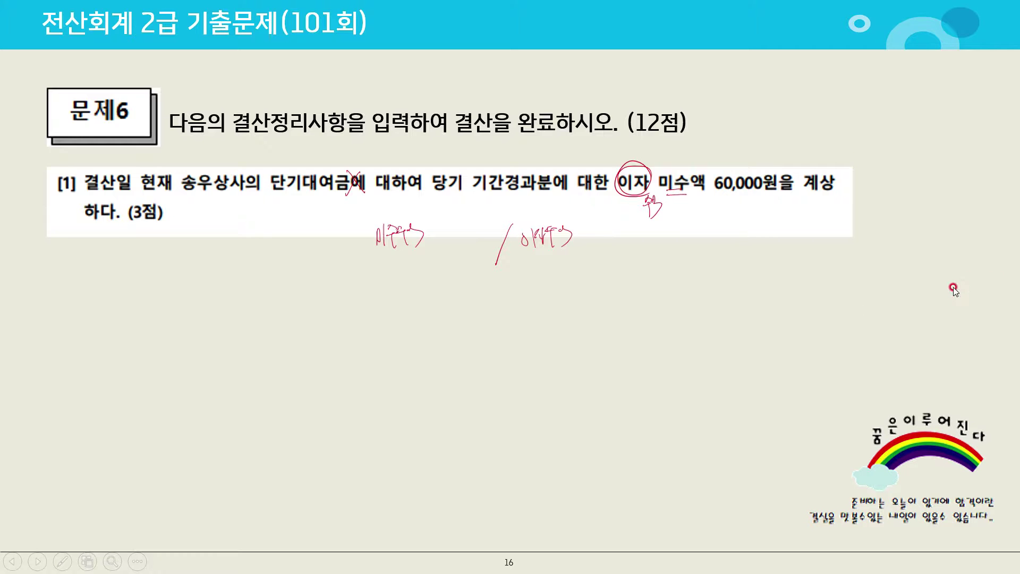
click(953, 286)
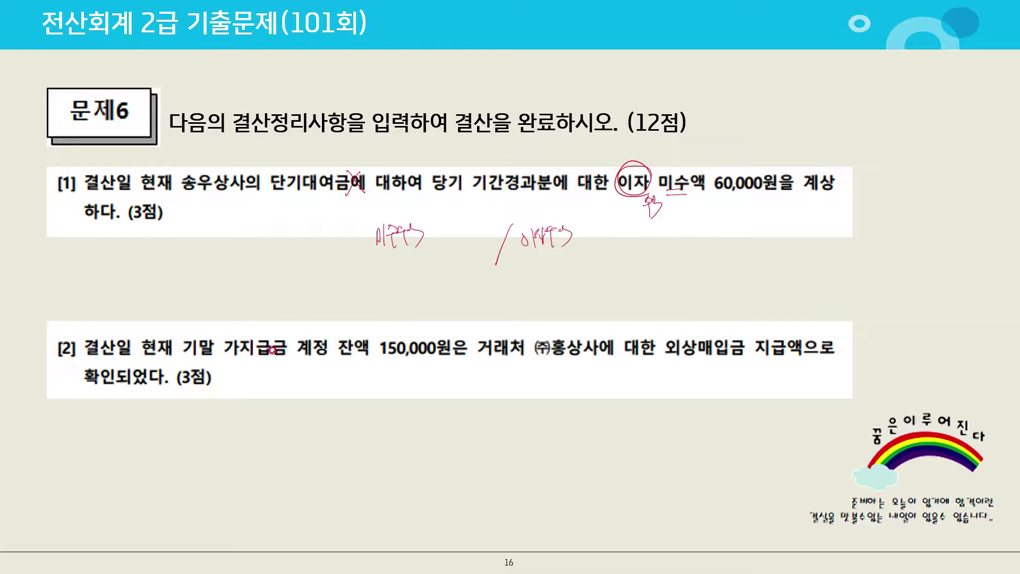
drag(272, 352, 275, 359)
mouse_move(243, 293)
mouse_down()
mouse_move(240, 329)
mouse_move(271, 302)
mouse_up()
mouse_move(181, 321)
mouse_down()
mouse_move(190, 310)
mouse_move(225, 311)
mouse_up()
drag(201, 335, 225, 312)
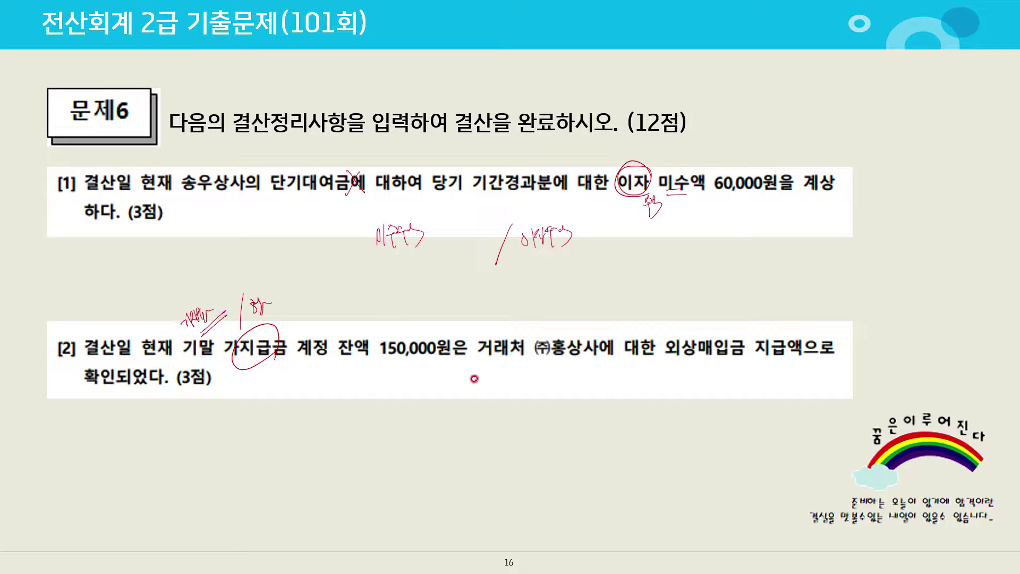
Circle 홍상사, underline 외상매입, and write the 외상 note below problem [2]
mouse_move(475, 379)
mouse_down()
mouse_move(464, 436)
mouse_move(533, 394)
mouse_up()
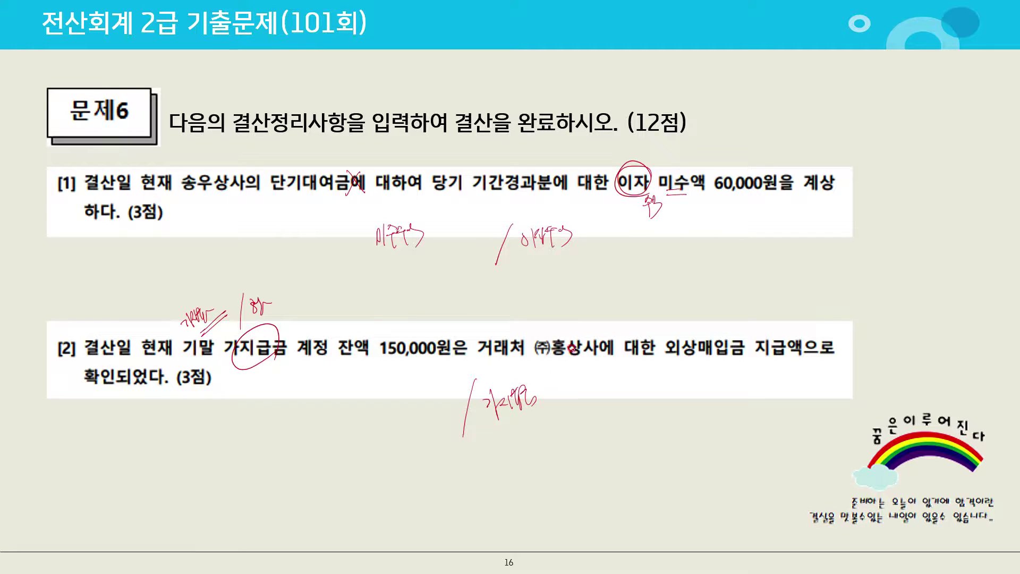
mouse_move(584, 333)
mouse_down()
mouse_move(600, 356)
mouse_move(579, 368)
mouse_up()
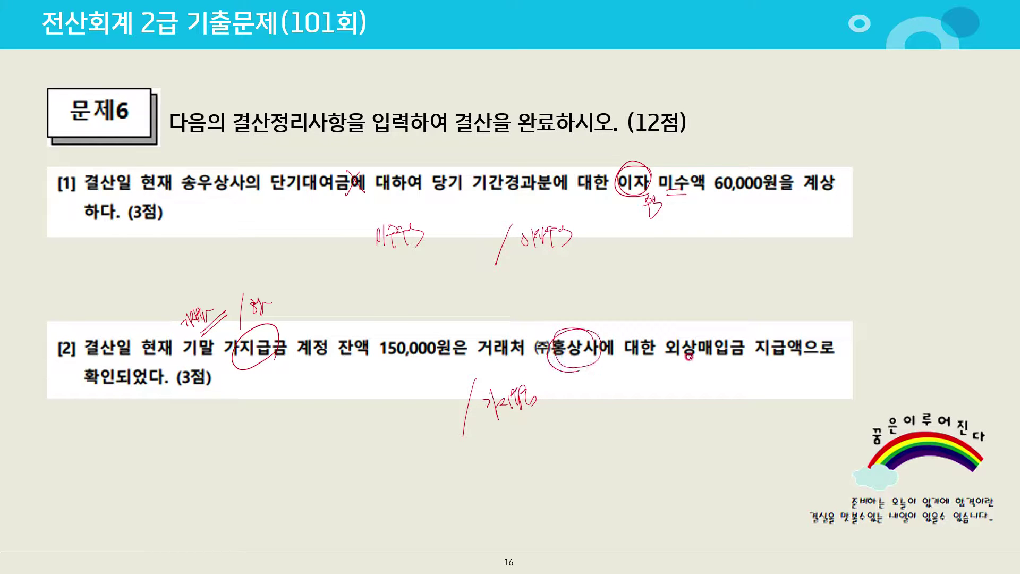
mouse_move(676, 362)
mouse_down()
mouse_move(723, 353)
mouse_move(682, 362)
mouse_up()
drag(382, 428, 433, 423)
Enter a December 31 credit line for 0134 가지급금 of 150,000
key(alt+Tab)
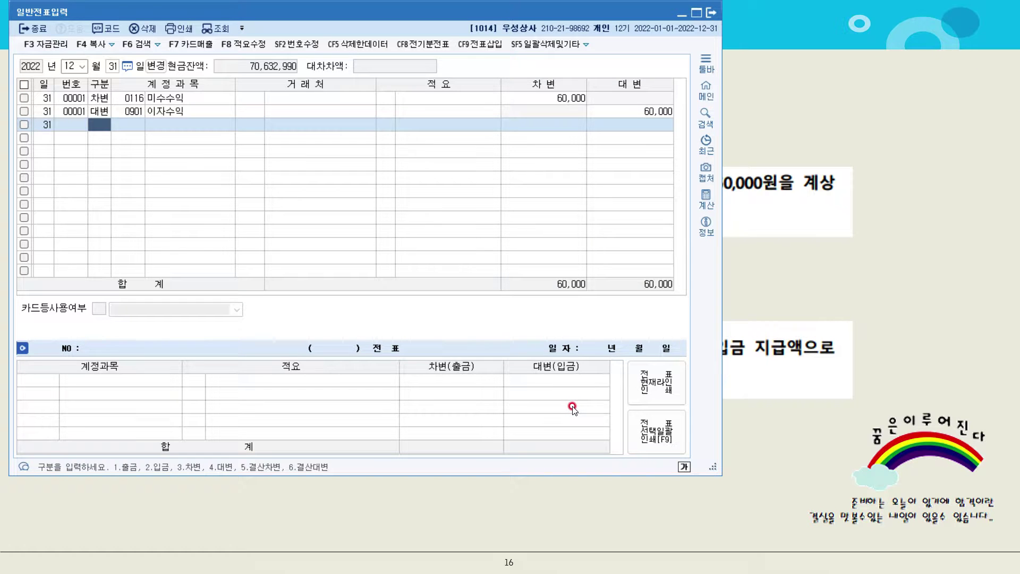
key(Return)
text(가지)
key(Return)
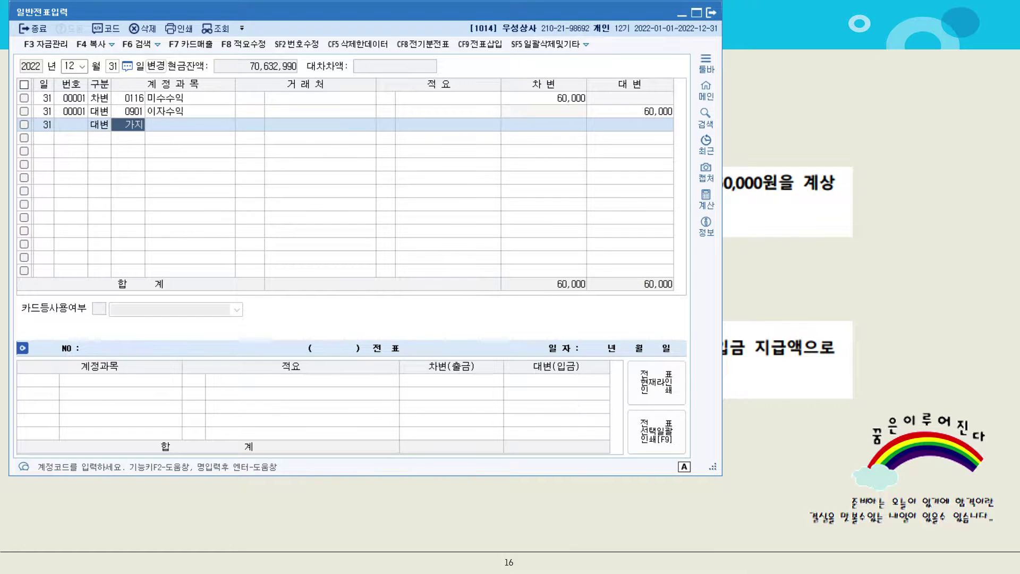
key(Return)
key(Return)
key(Return)
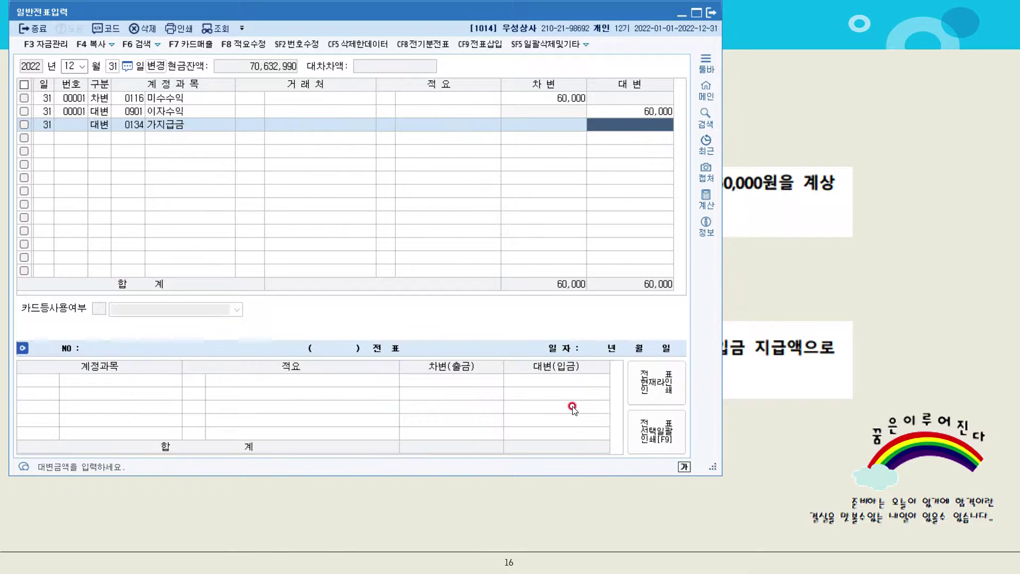
text(1500000)
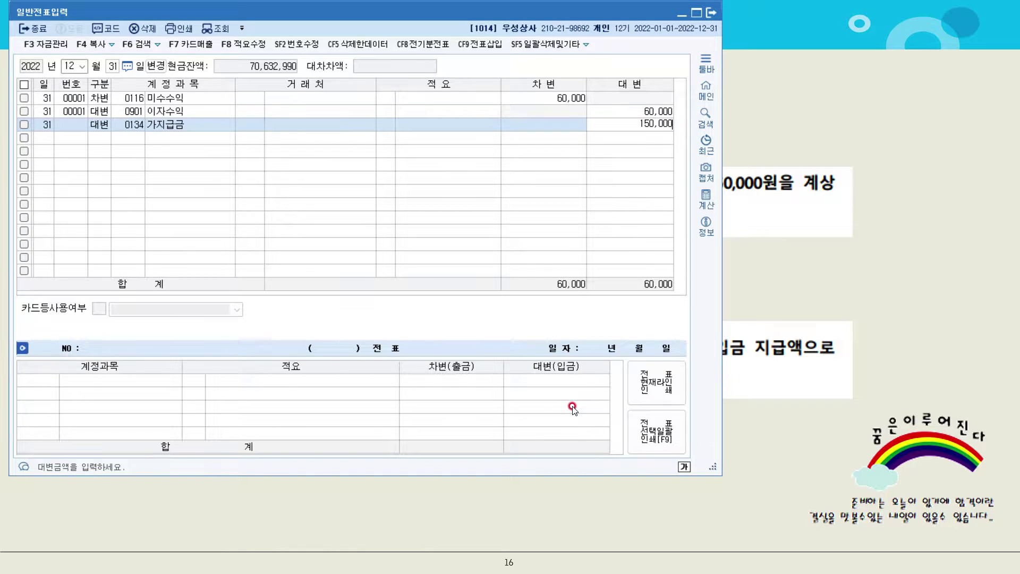
key(Return)
Add the debit line 0251 외상매입금 150,000 with trading partner (주)홍상사
text(3)
key(Return)
text(외상)
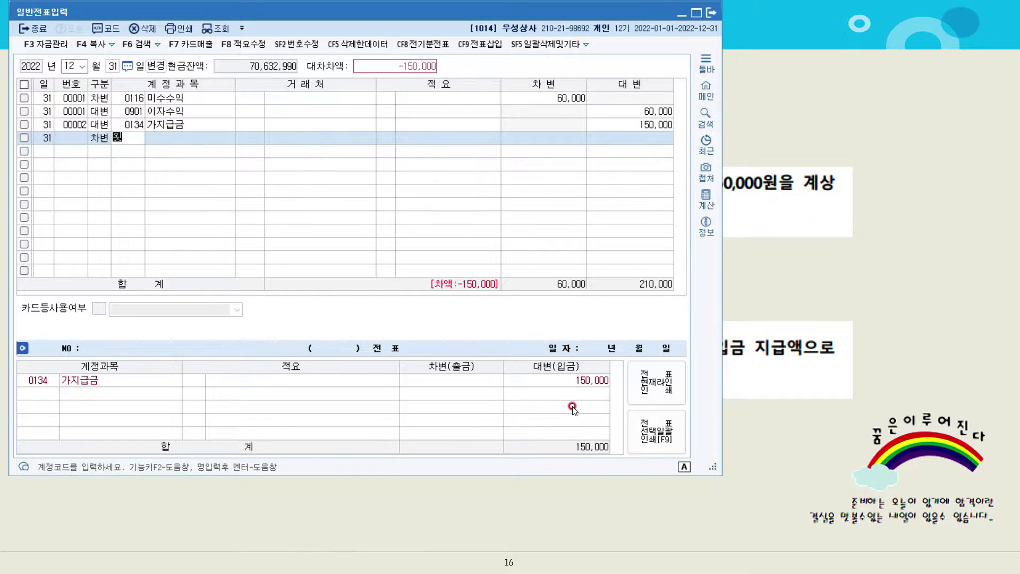
key(Return)
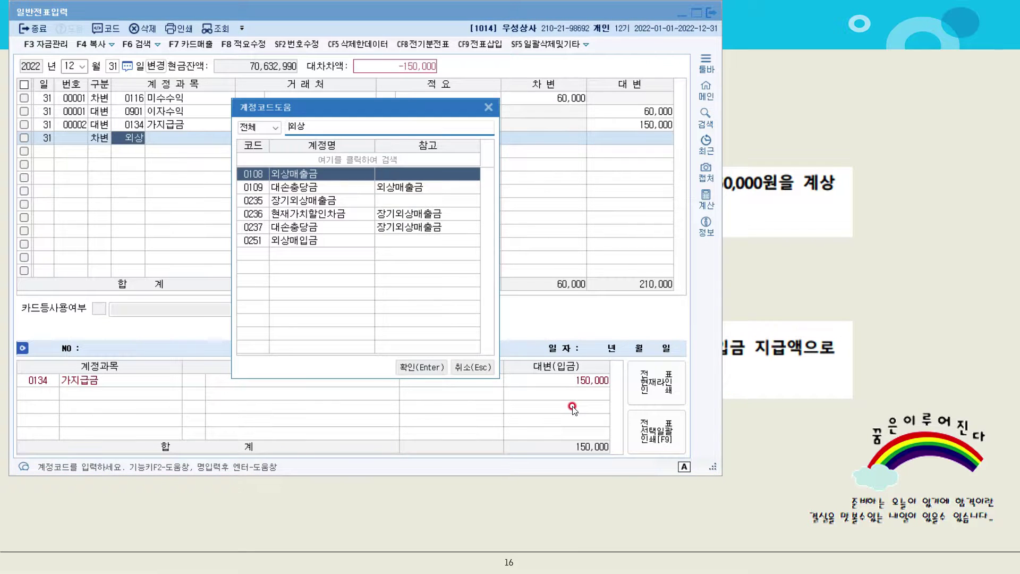
key(Down)
key(Down)
key(Down)
key(Down)
key(Down)
key(Return)
text(홍)
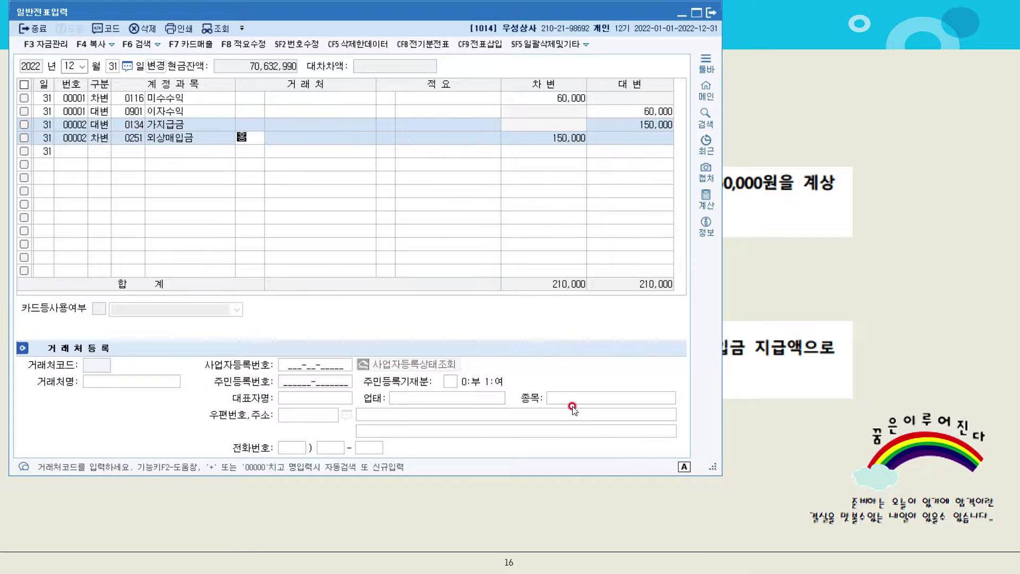
text(상)
key(Return)
key(Return)
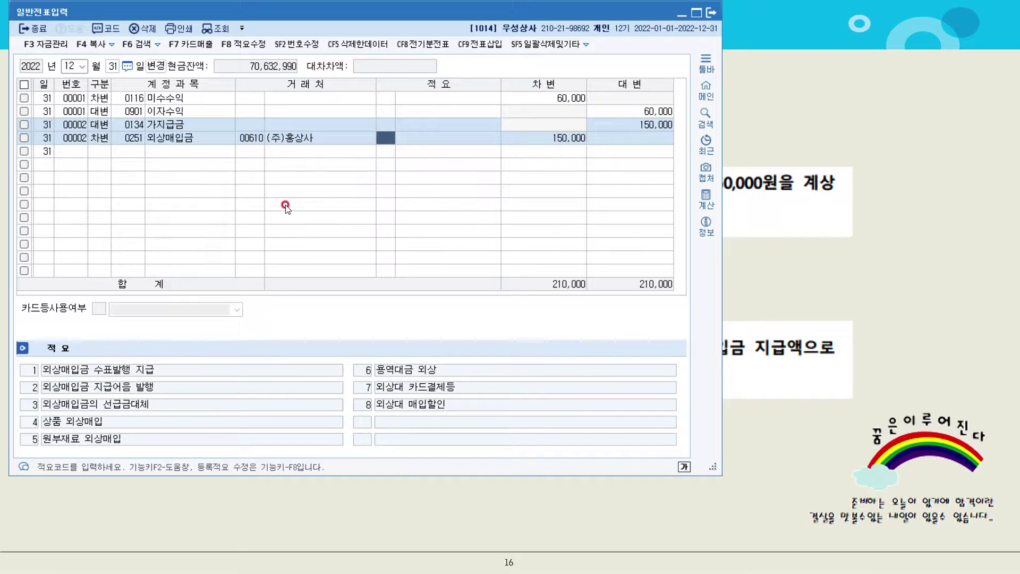
Review the annotated problem [2] slide, then return to KcLep's main accounting menu
click(850, 401)
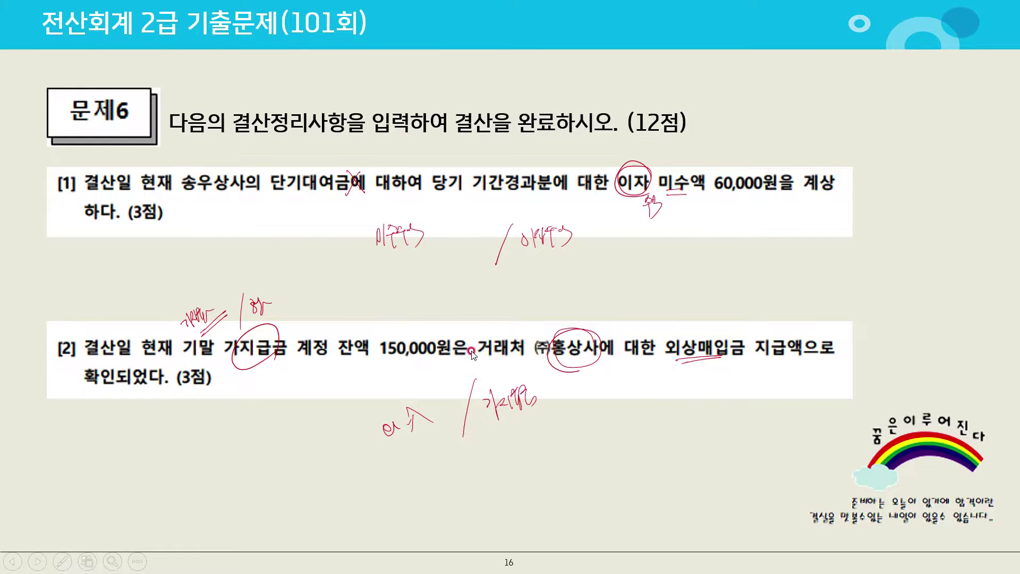
key(alt+Tab)
key(alt+Tab)
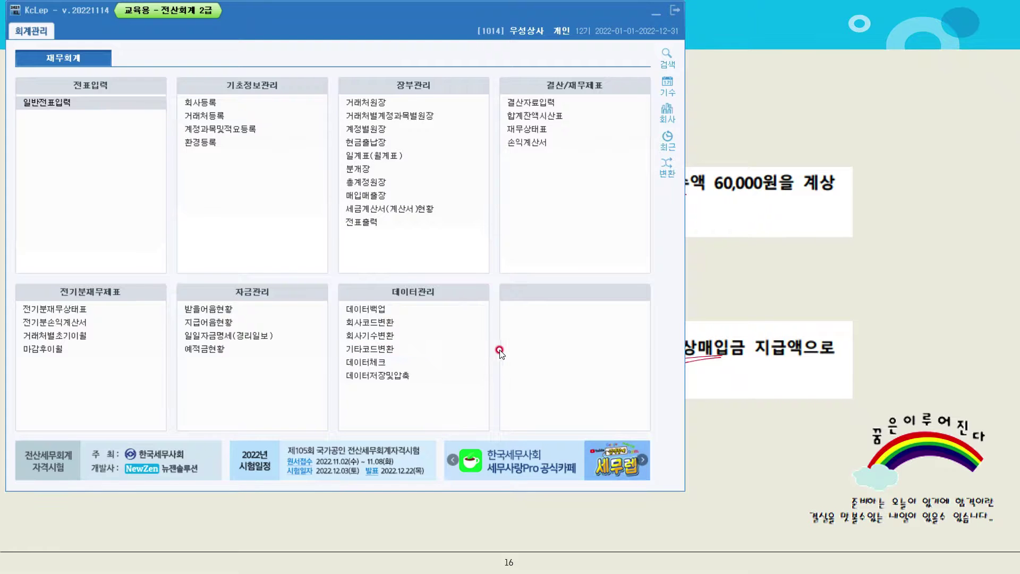
Open 합계잔액시산표 and check the 가지급금 ledger: 150,000 debited and credited, no balance
click(540, 116)
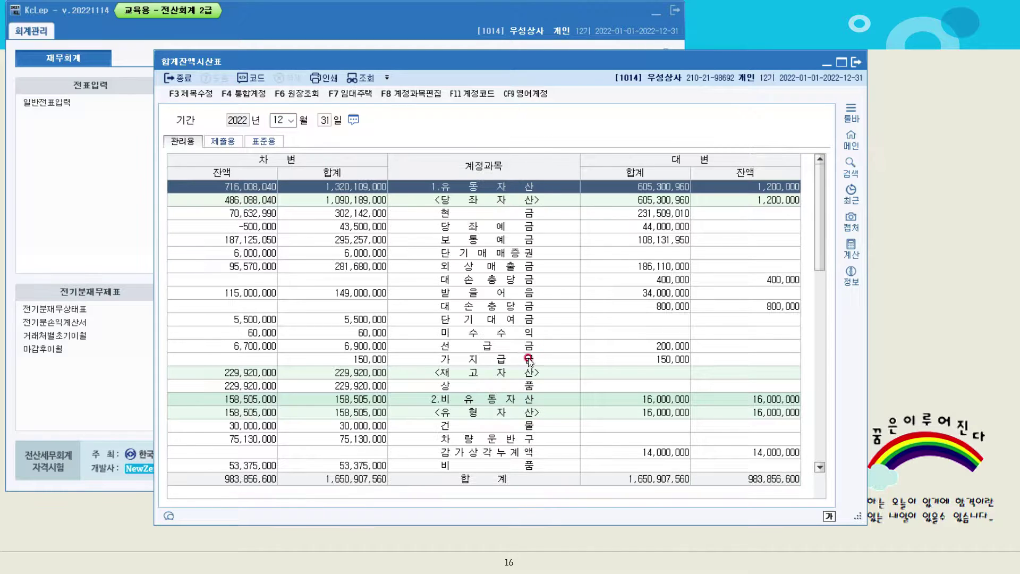
click(529, 359)
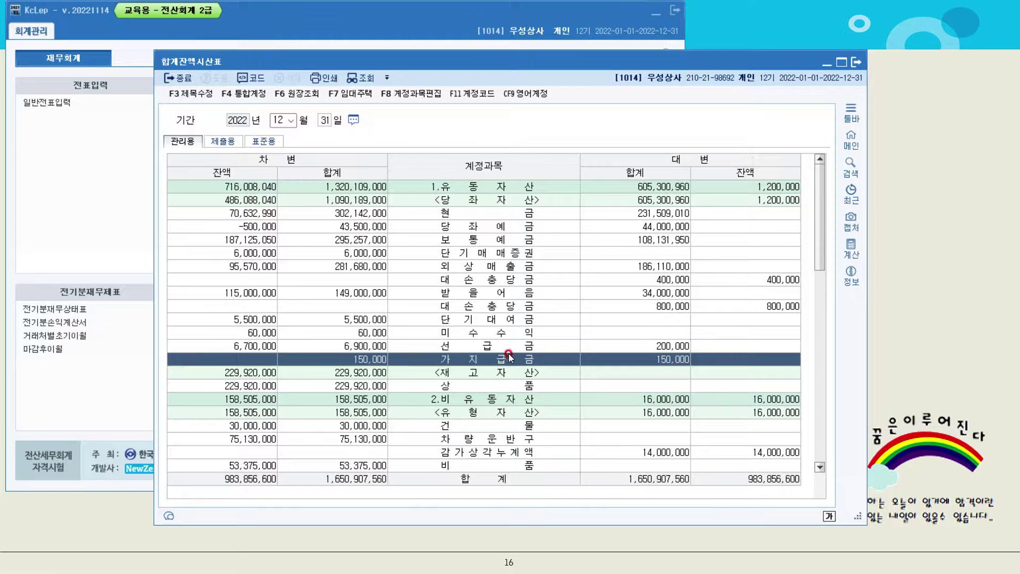
double_click(508, 357)
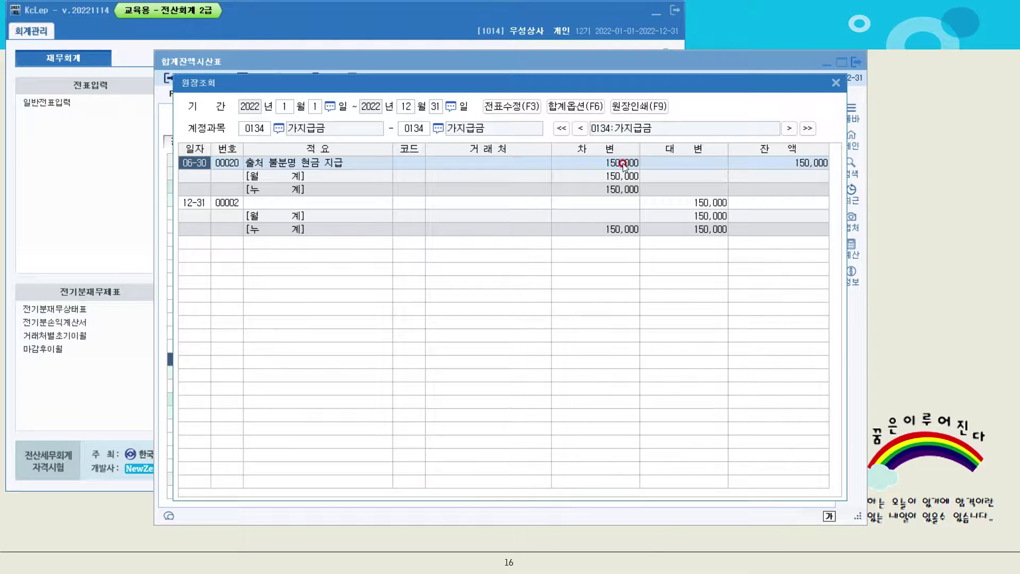
click(834, 84)
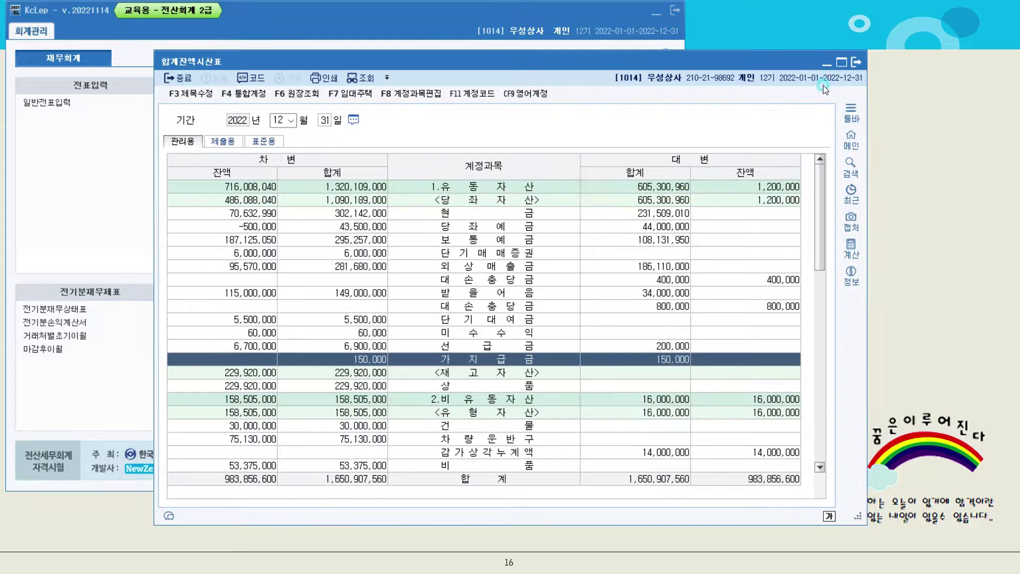
click(922, 185)
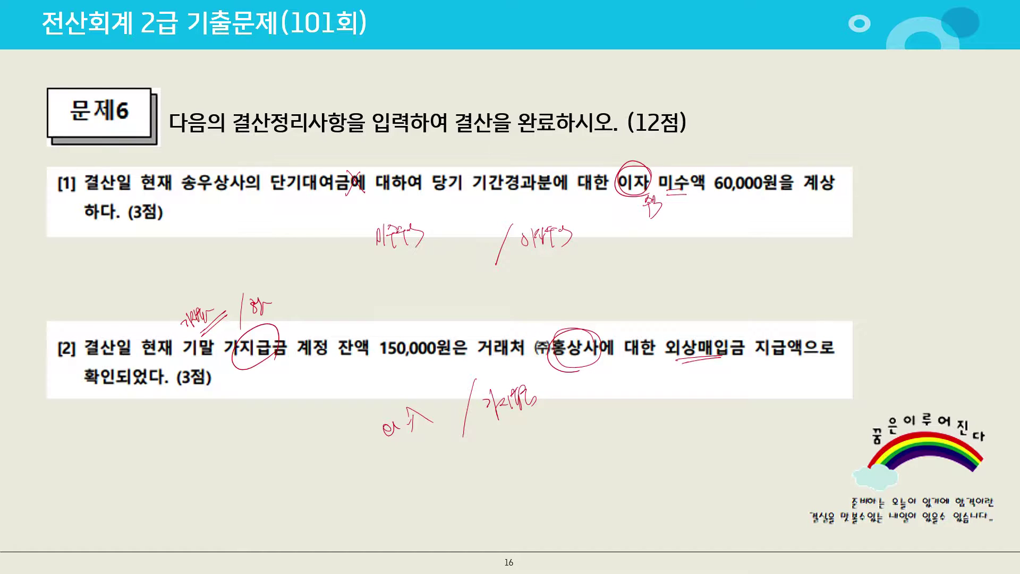
Advance to problem [3], circle the -900,000 balance and underline 기말잔액이 음수
key(Right)
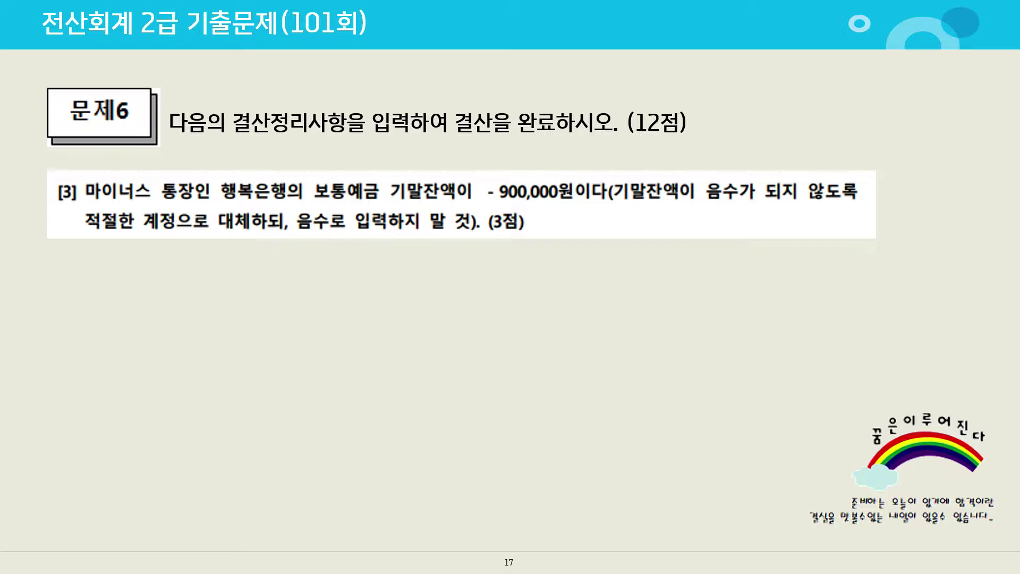
mouse_move(528, 170)
mouse_down()
mouse_move(536, 198)
mouse_move(527, 163)
mouse_move(491, 171)
mouse_up()
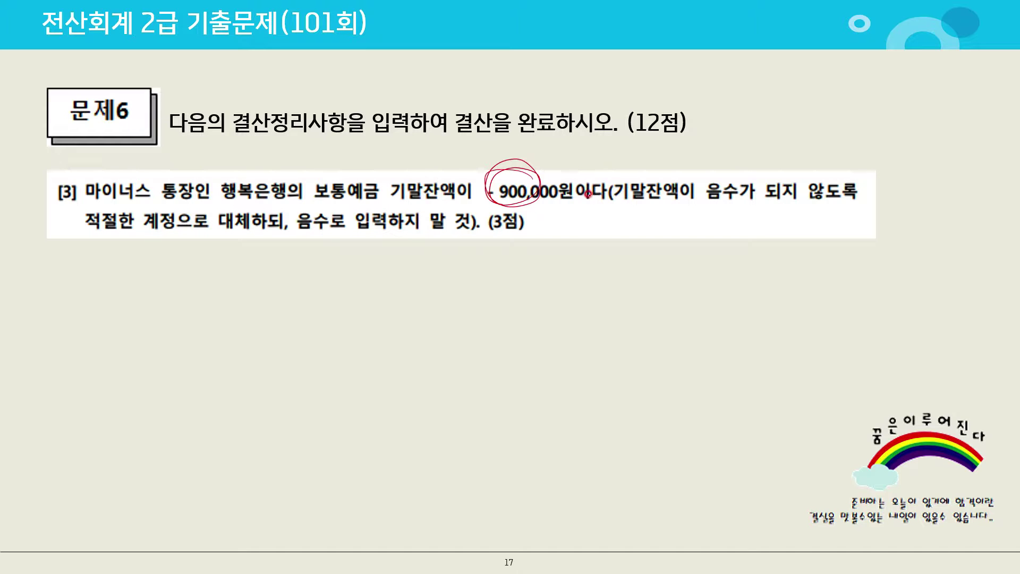
drag(619, 201, 741, 203)
Write the 보.예 900 / 단.차 900 note below problem [3]
mouse_move(542, 246)
mouse_down()
mouse_move(542, 274)
mouse_move(563, 255)
mouse_move(570, 276)
mouse_move(598, 253)
mouse_move(596, 272)
mouse_move(656, 258)
mouse_up()
drag(683, 227, 670, 283)
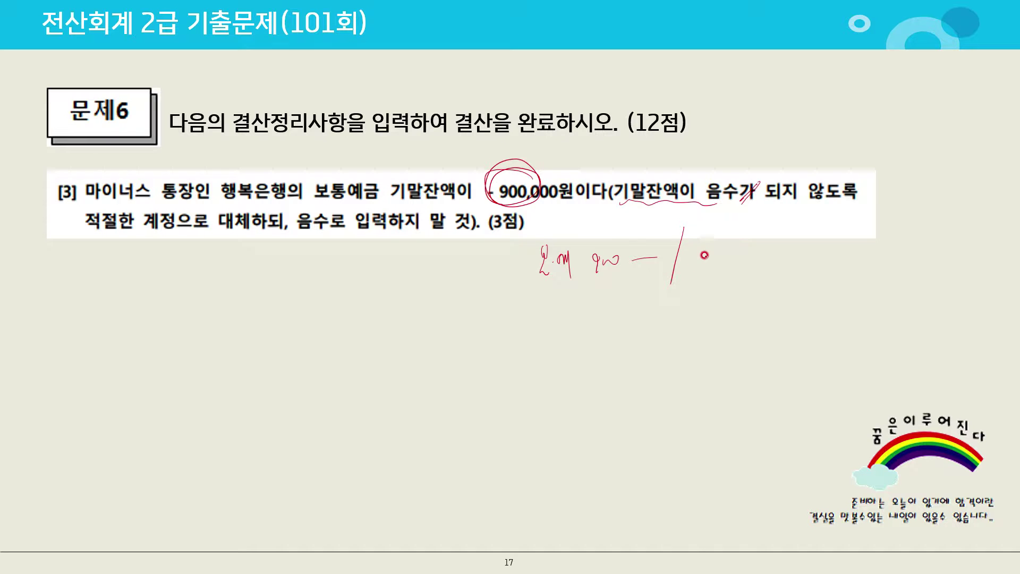
mouse_move(701, 248)
mouse_down()
mouse_move(729, 235)
mouse_move(732, 259)
mouse_move(785, 244)
mouse_up()
drag(795, 240, 827, 232)
drag(707, 272, 705, 284)
drag(717, 274, 729, 275)
drag(738, 273, 735, 290)
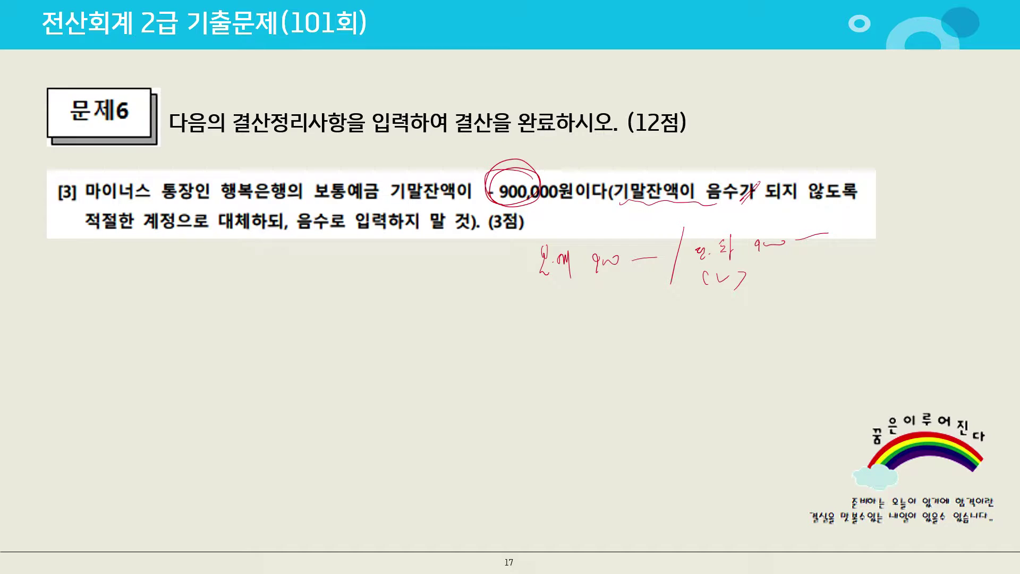
key(alt+Tab)
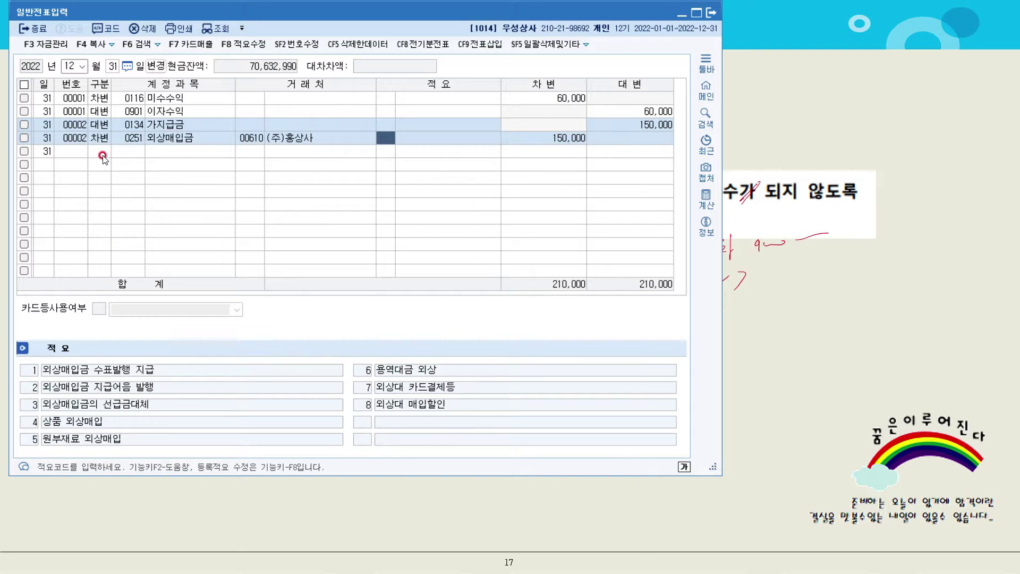
Add a new debit line 3 차변 0103 보통예금 for 900,000
click(100, 152)
text(3)
key(Return)
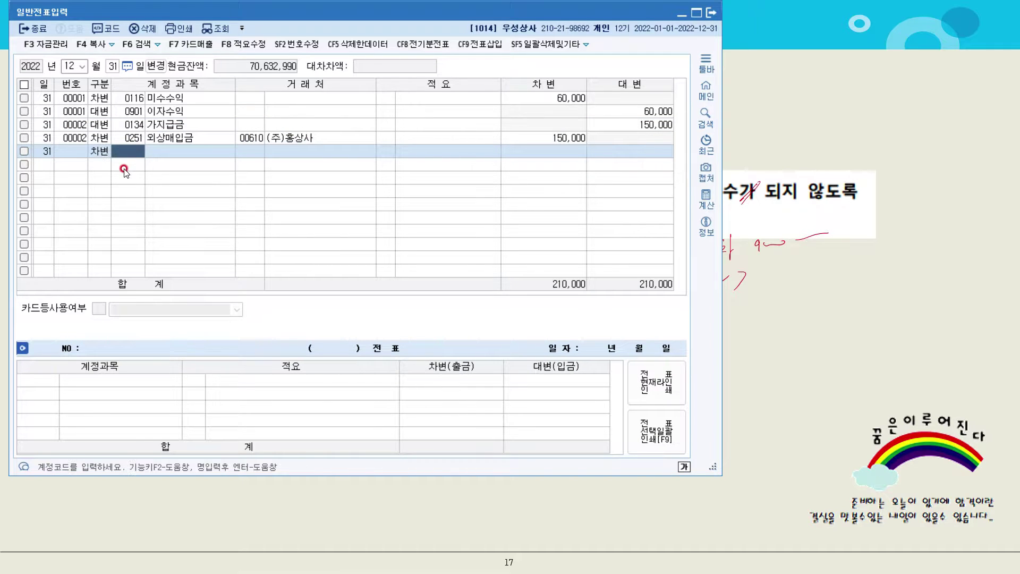
text(보통)
key(Return)
key(Return)
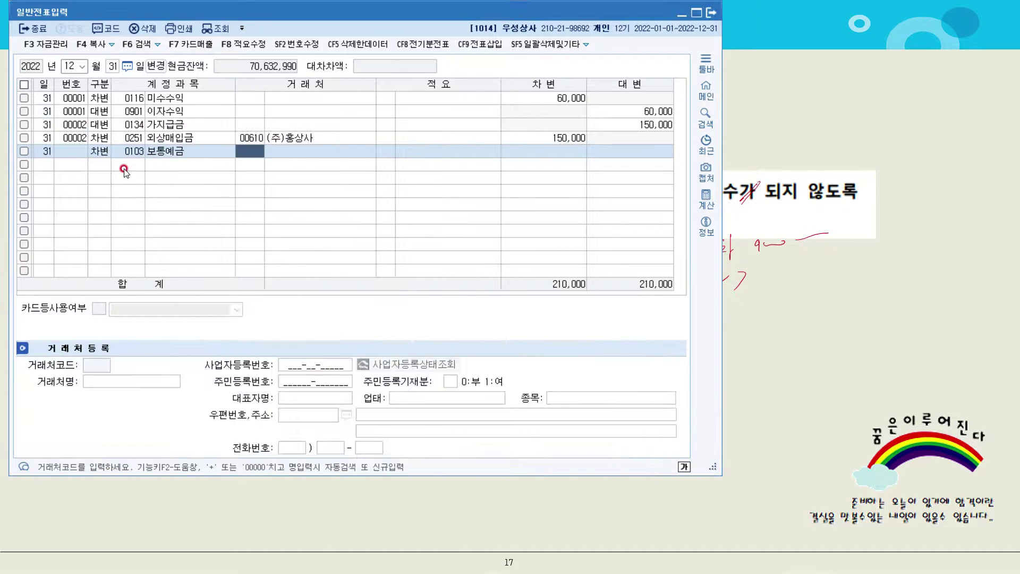
key(Return)
key(Return)
key(Return)
text(9000000)
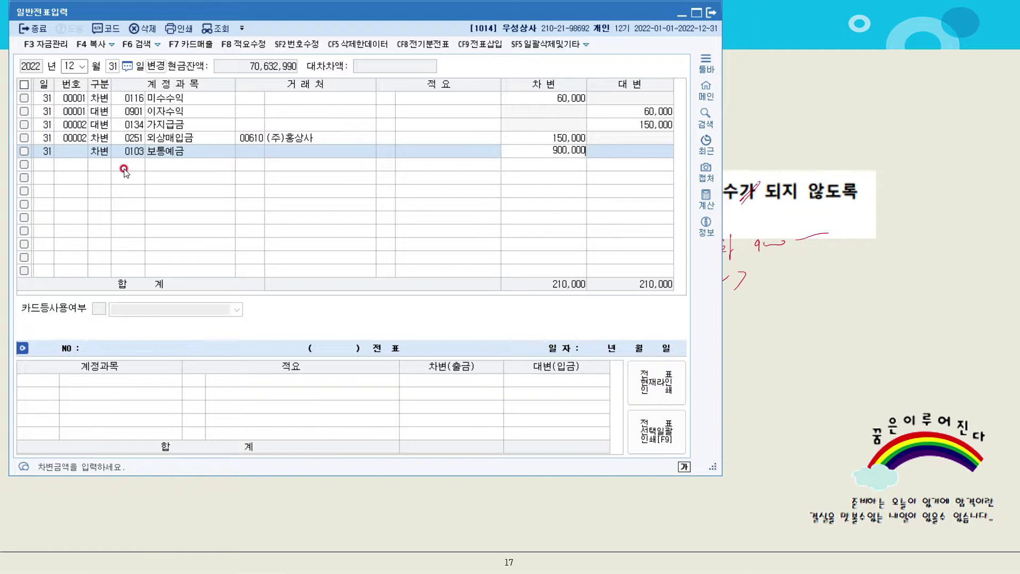
key(Return)
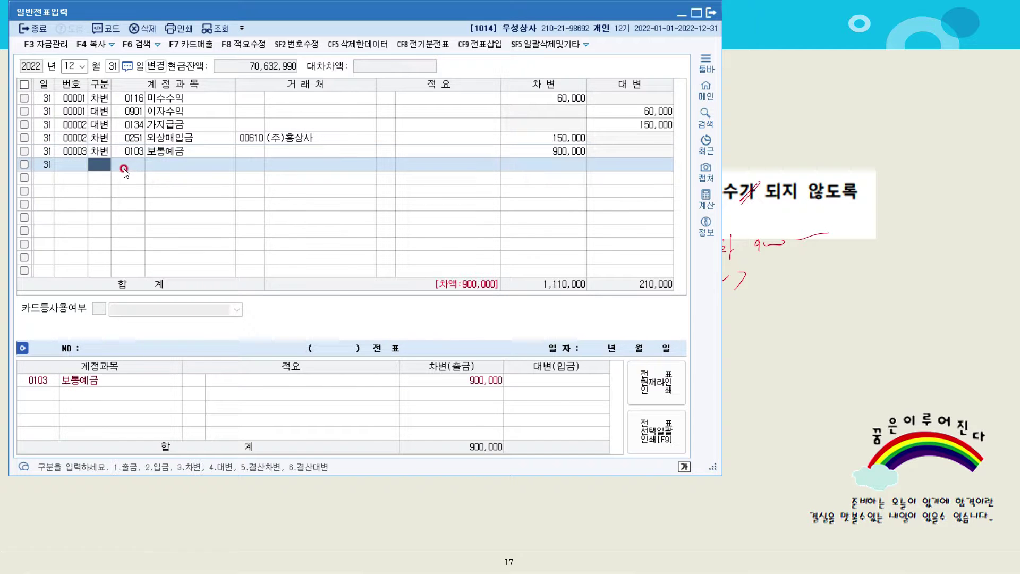
Credit 0260 단기차입금 900,000 with trading partner 98003 행복은행
text(4)
text(단기)
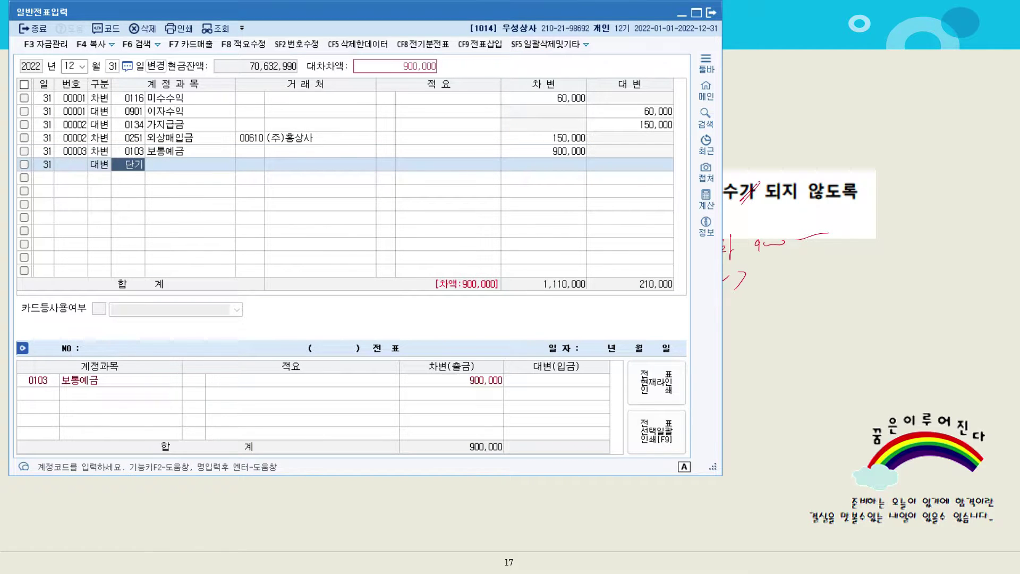
key(Return)
key(Down)
key(Down)
key(Down)
key(Down)
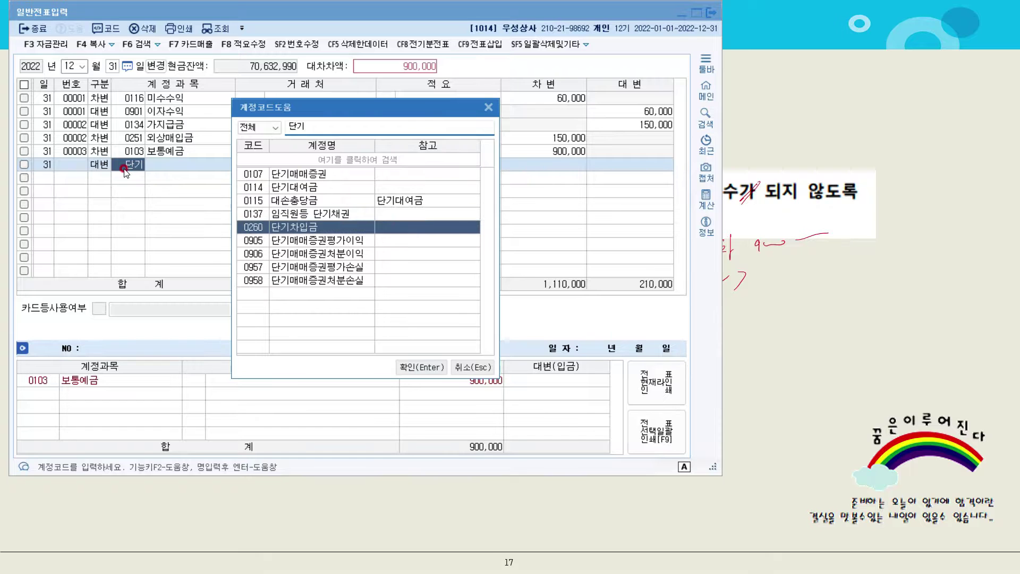
key(Return)
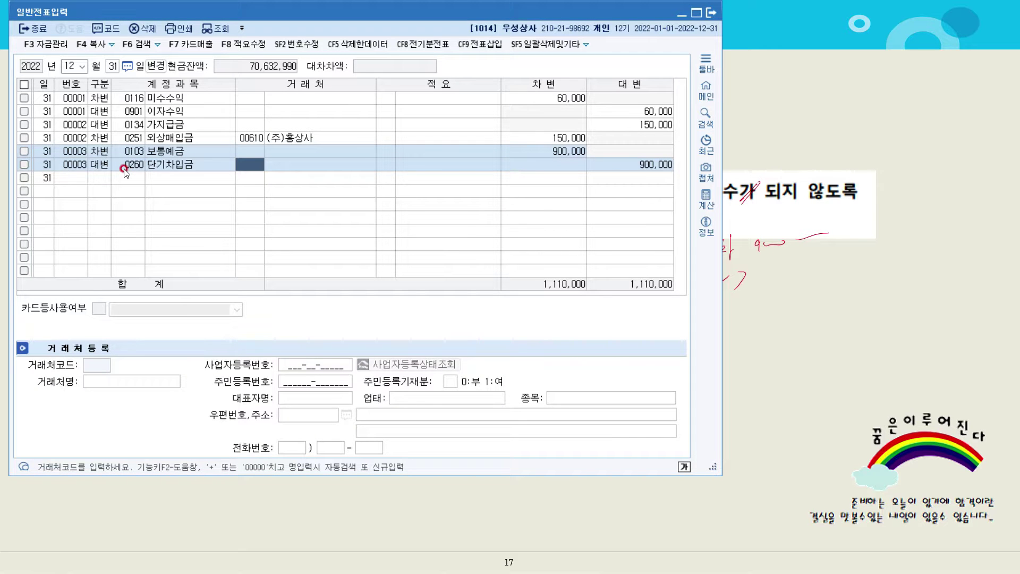
text(ㅎㅇ)
key(Return)
key(Return)
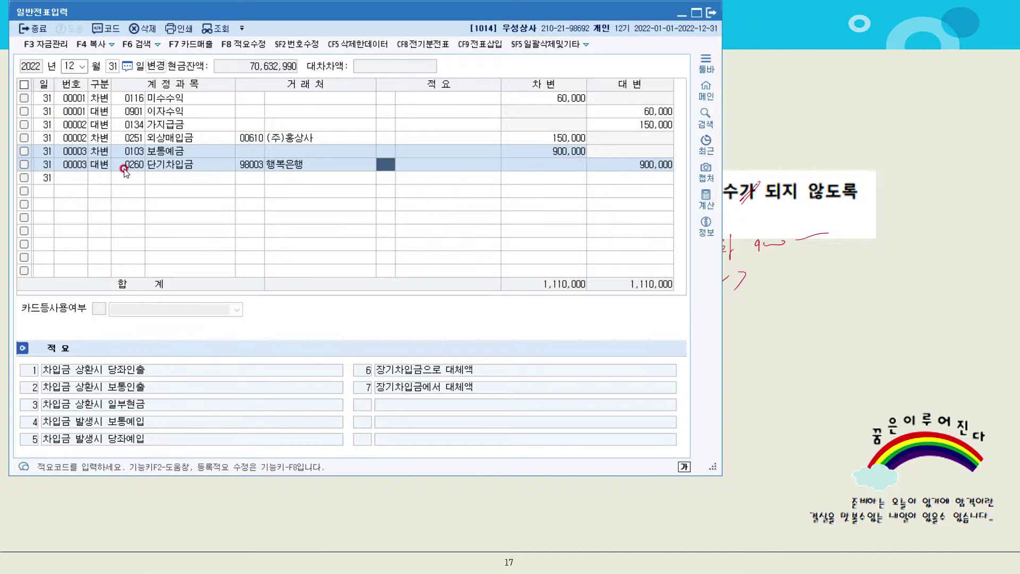
Open 결산자료입력 for the period month 1 to month 12
key(alt+Tab)
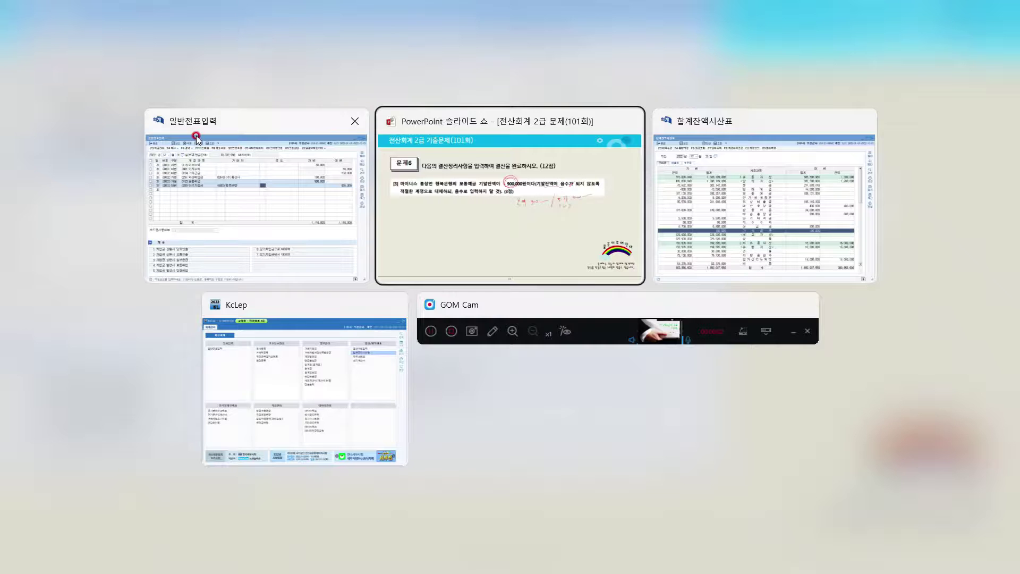
key(alt+Tab)
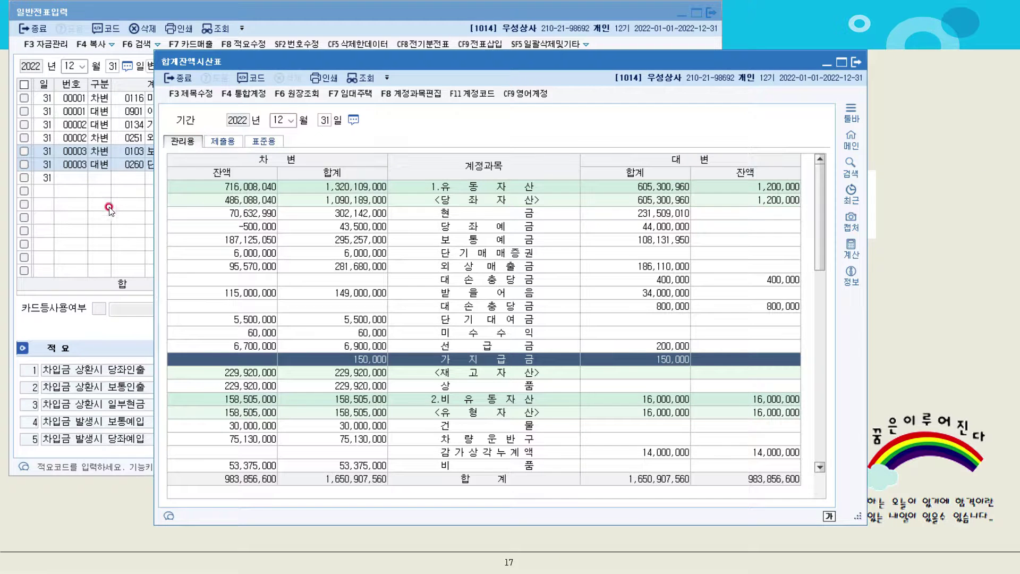
key(alt+Tab)
key(Tab)
key(Tab)
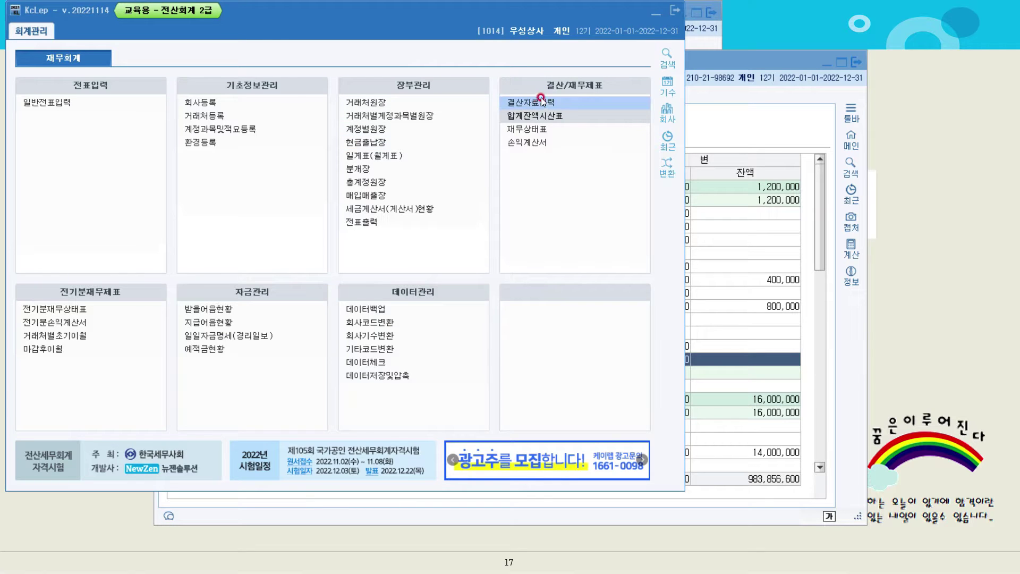
click(544, 102)
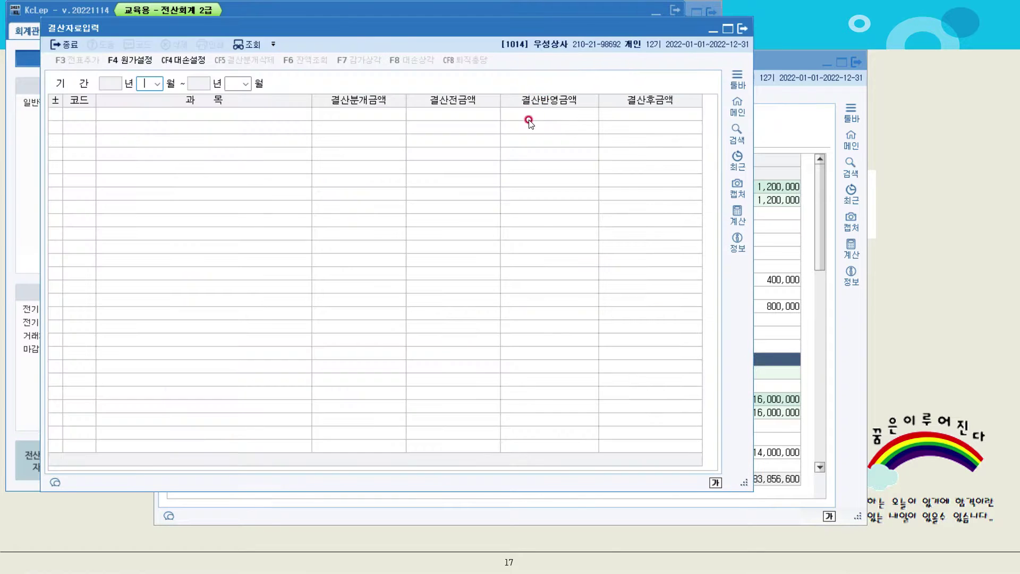
text(1)
key(Return)
text(12)
key(Return)
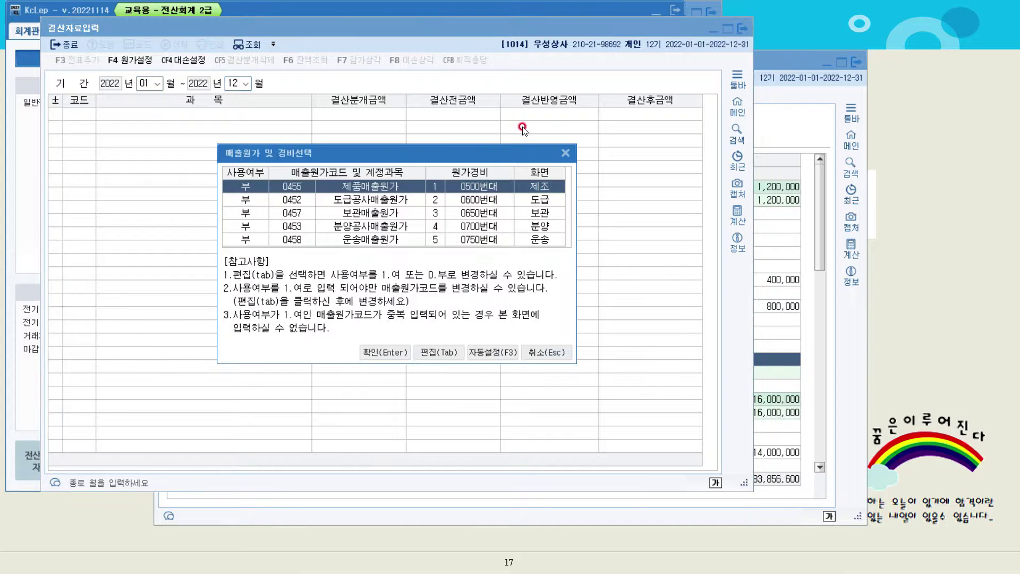
Enter 7,000,000 as 기말 상품 재고액 and post the closing entries with 전표추가
click(396, 352)
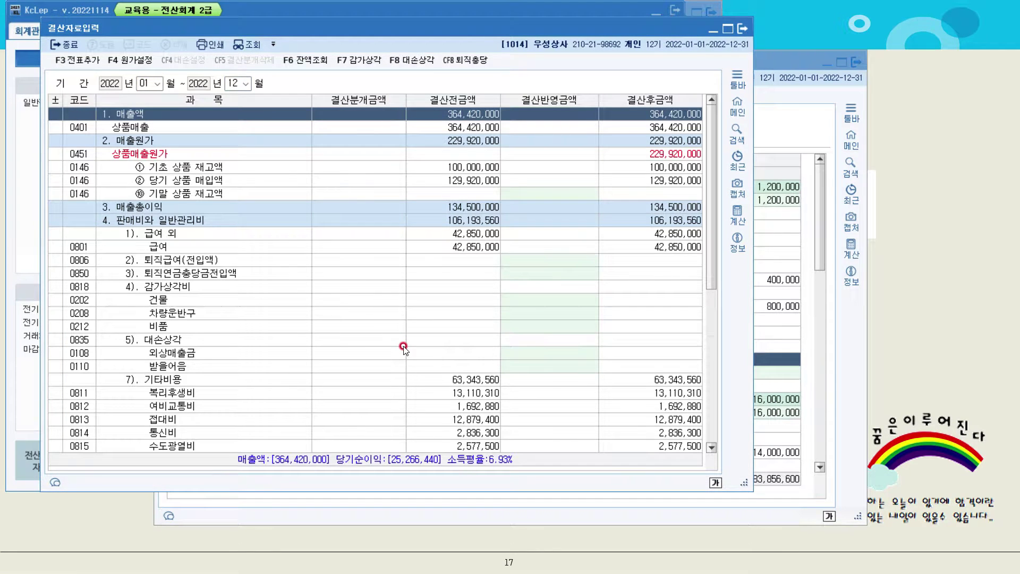
click(538, 193)
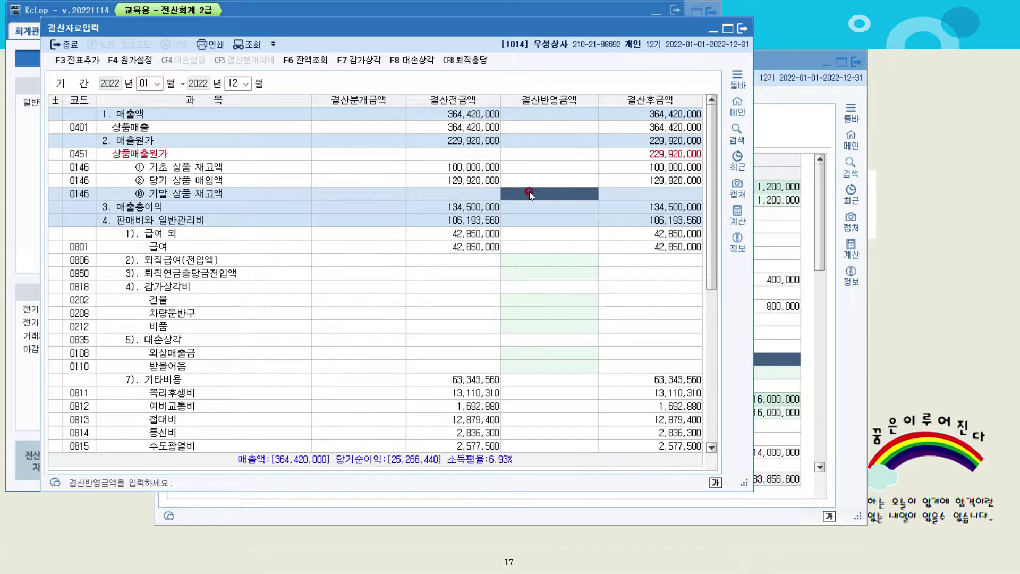
text(7)
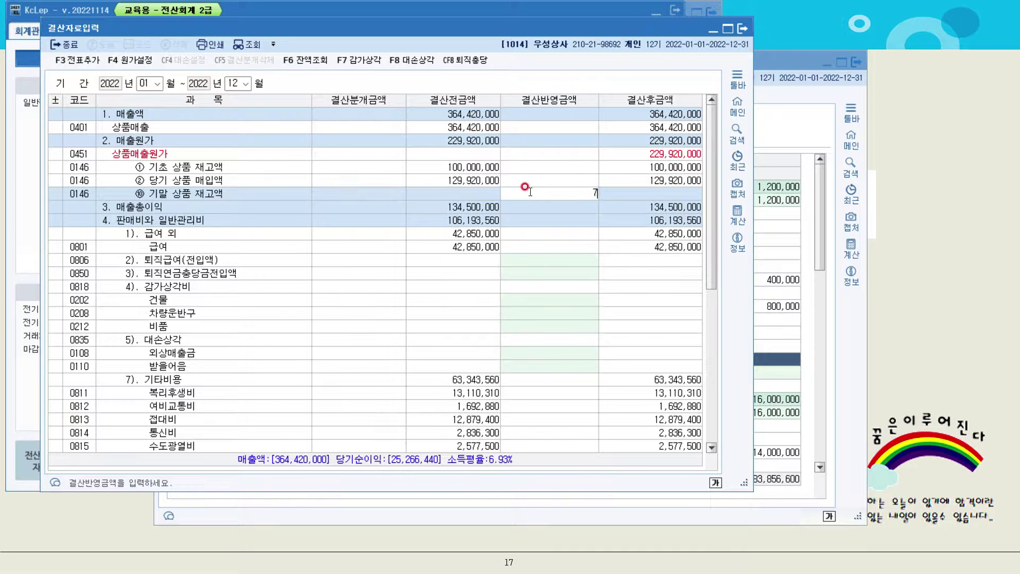
text(,000,000)
key(Return)
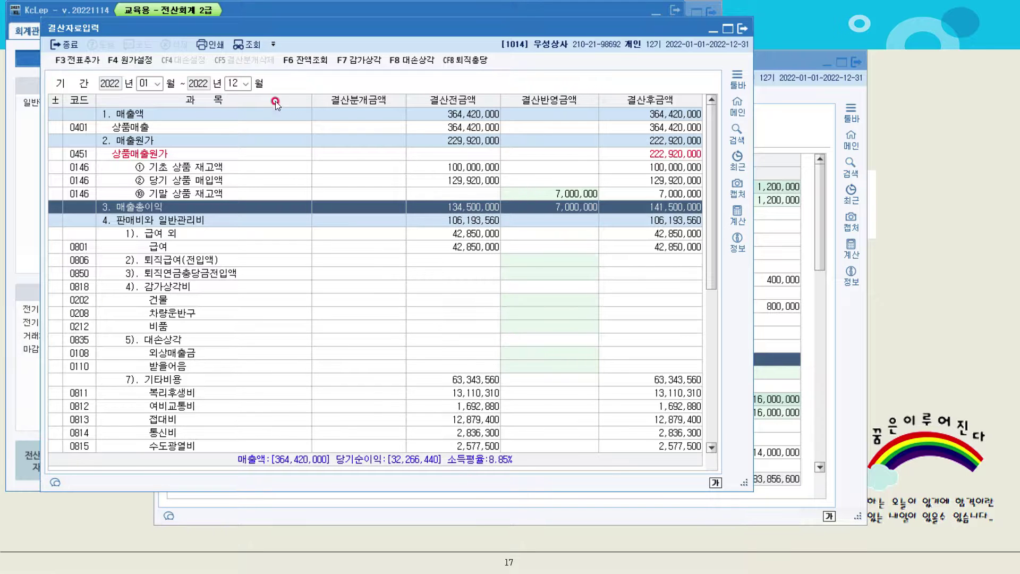
click(77, 60)
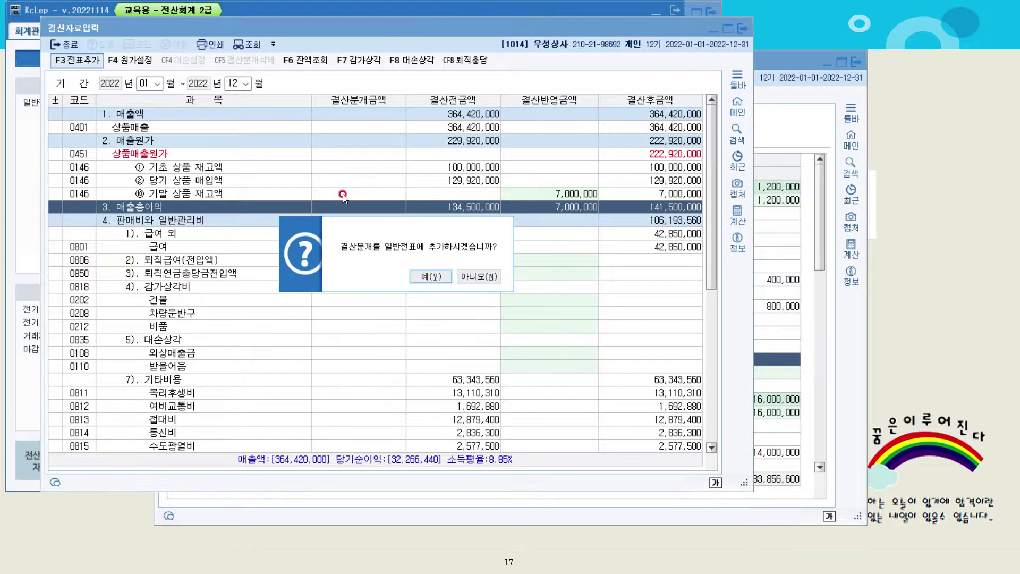
click(427, 280)
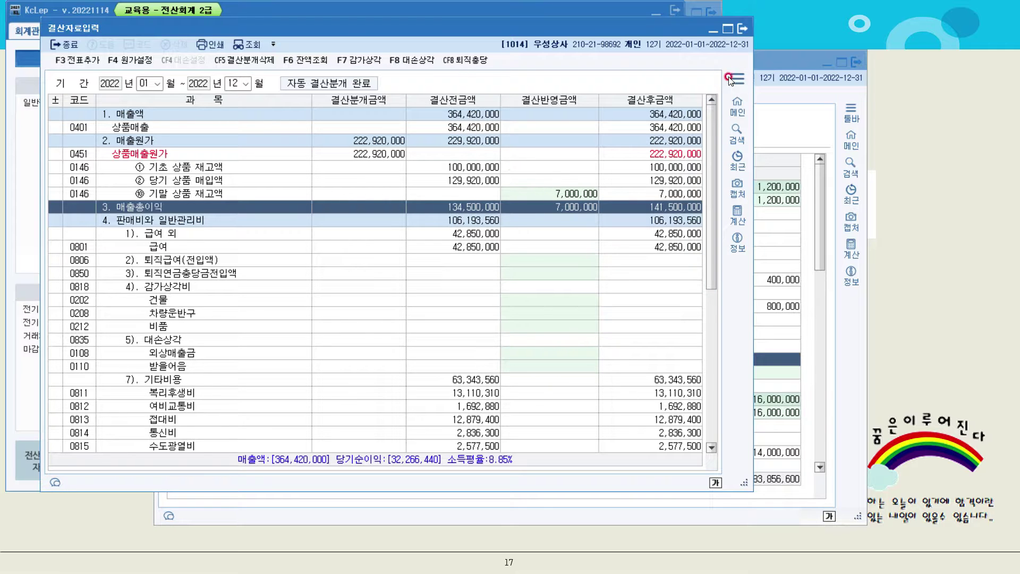
Close 결산자료입력 and the trial balance, then refresh the journal showing closing entry 00004
click(745, 29)
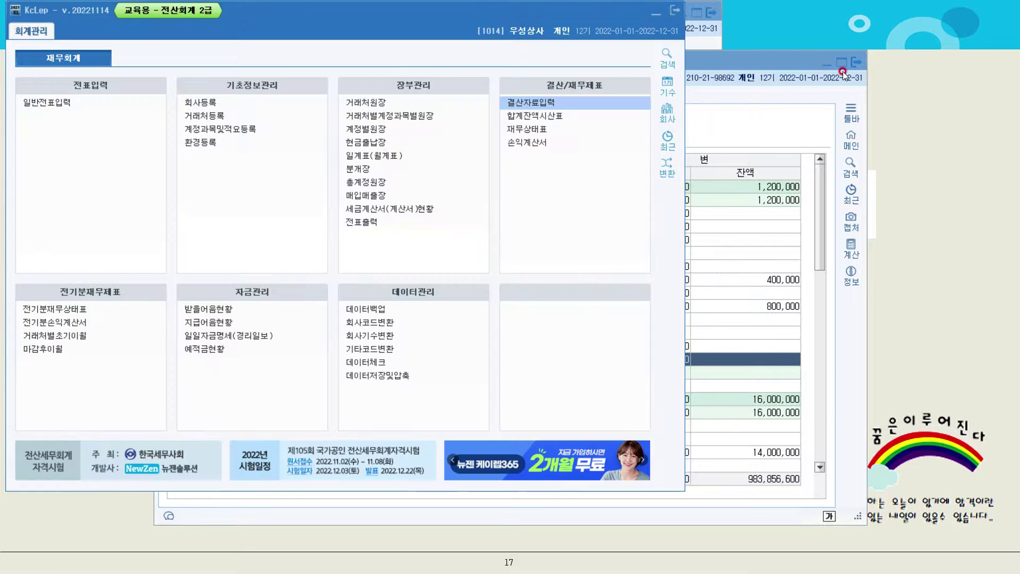
click(858, 62)
click(858, 63)
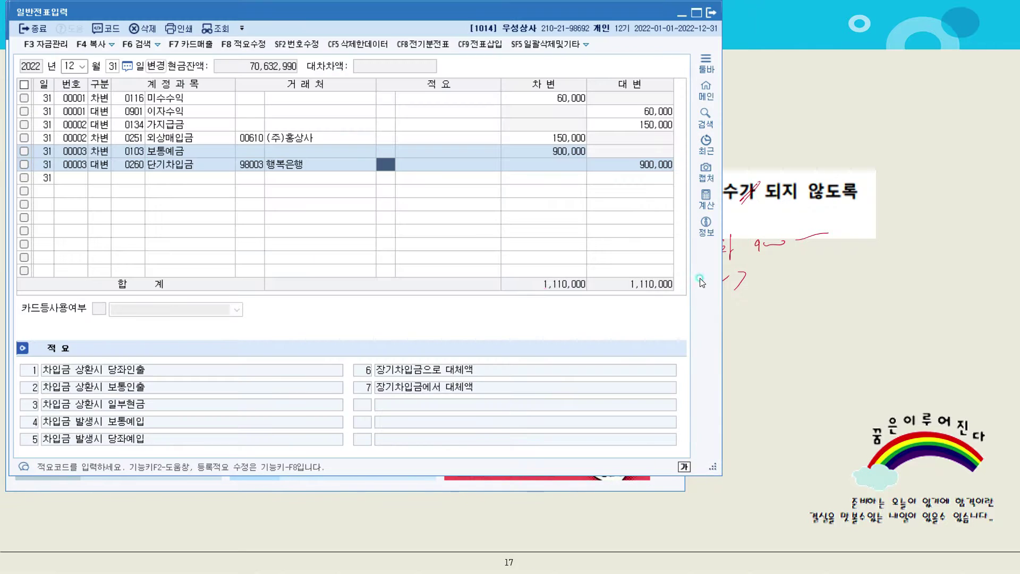
click(214, 28)
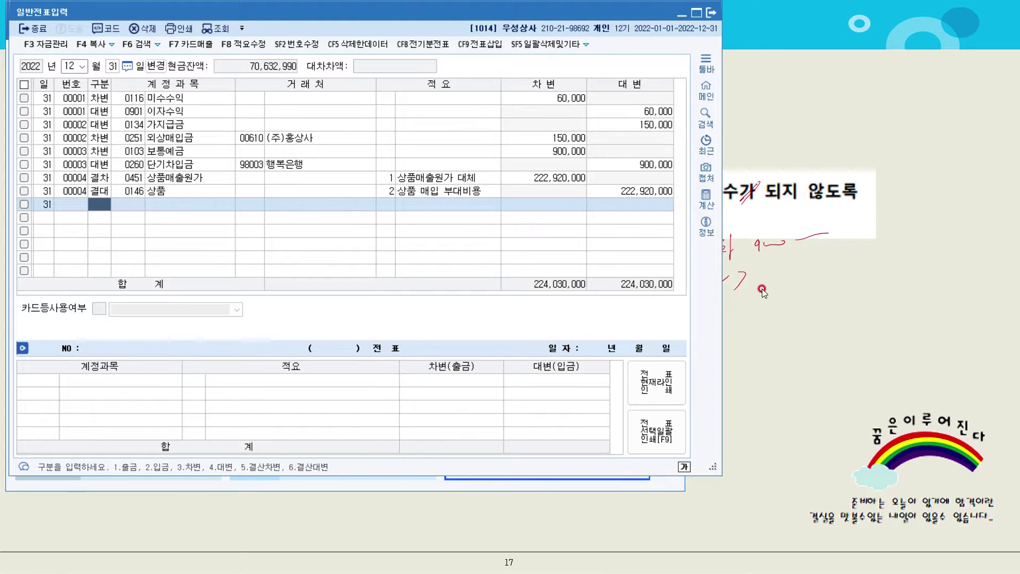
Close the journal, advance to 문제7 on Q2 cash-paid 수수료비용, and annotate it
click(711, 15)
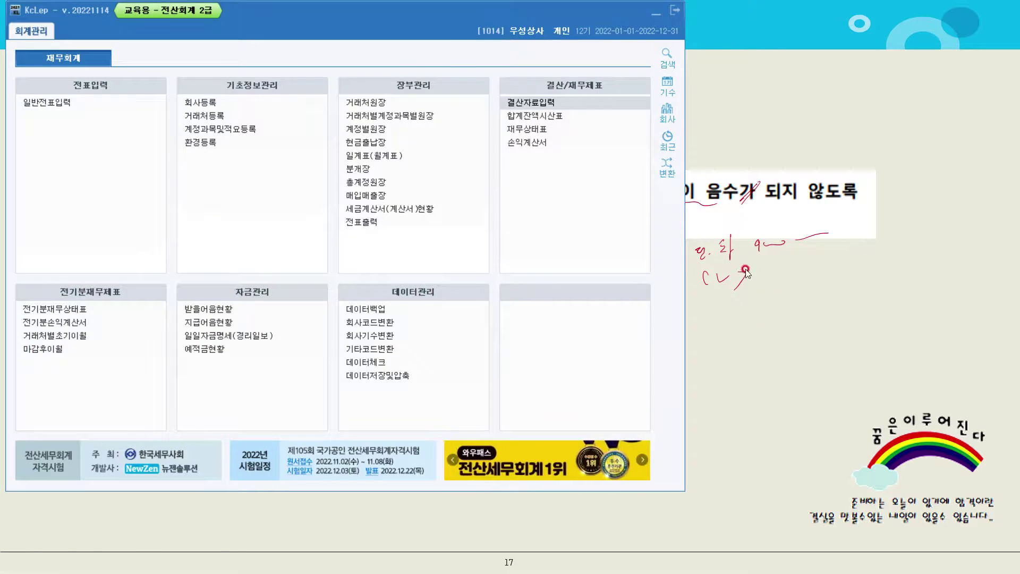
click(757, 318)
click(754, 314)
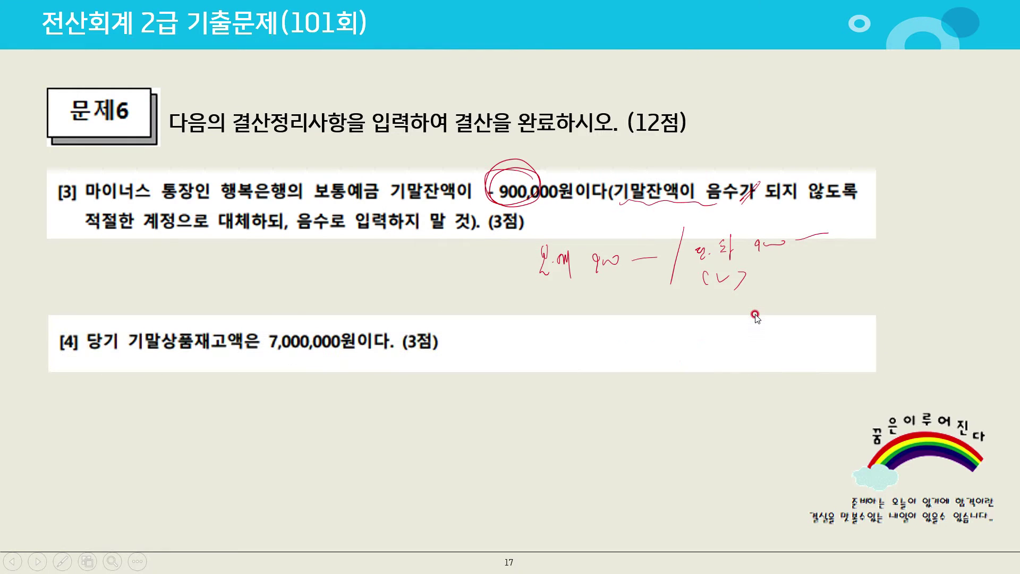
click(755, 316)
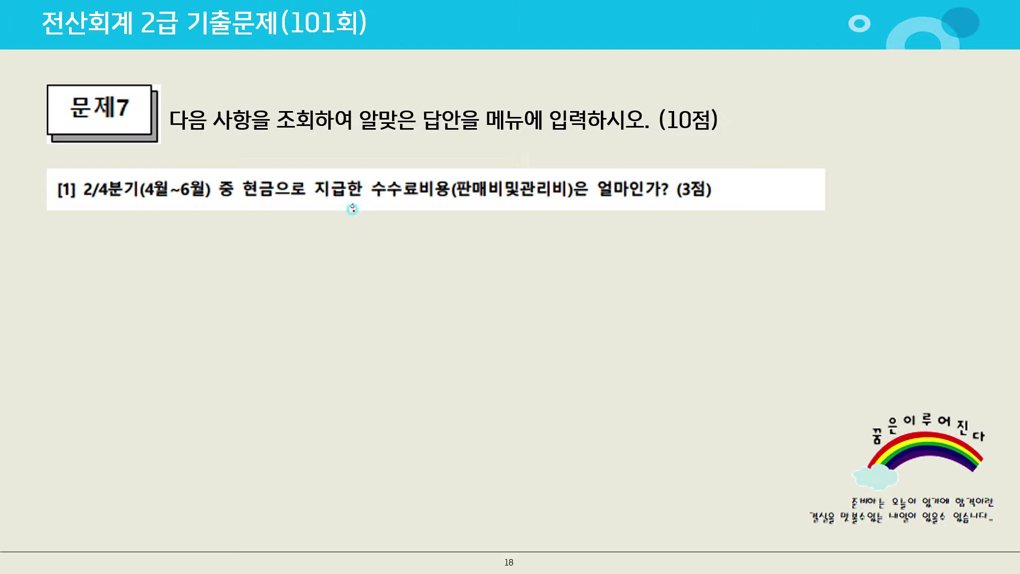
mouse_move(352, 208)
mouse_down()
mouse_move(355, 225)
mouse_move(381, 209)
mouse_move(348, 205)
mouse_move(394, 187)
mouse_up()
key(alt+Tab)
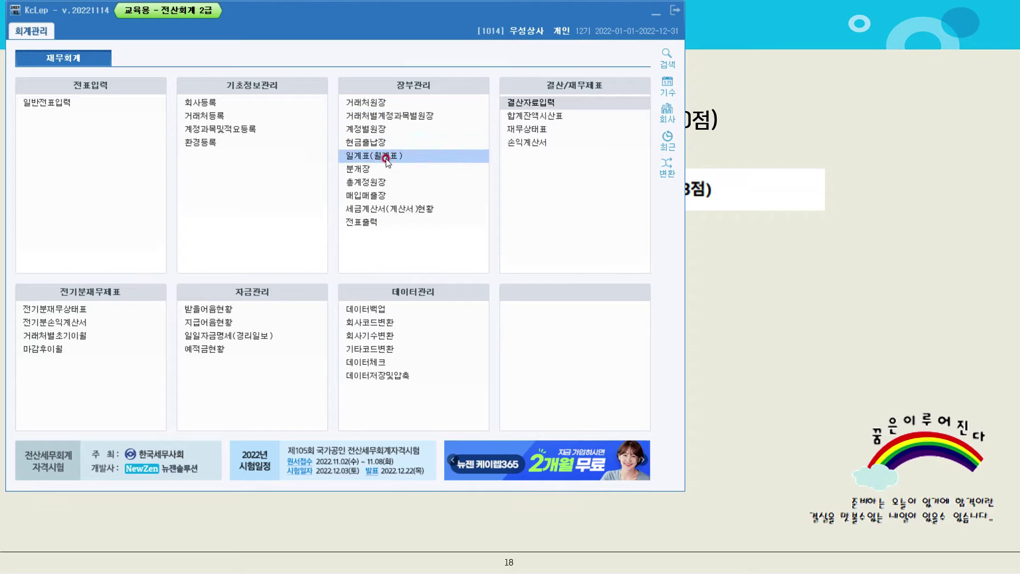
Load the 월계표 monthly summary for April through June 2022
click(386, 158)
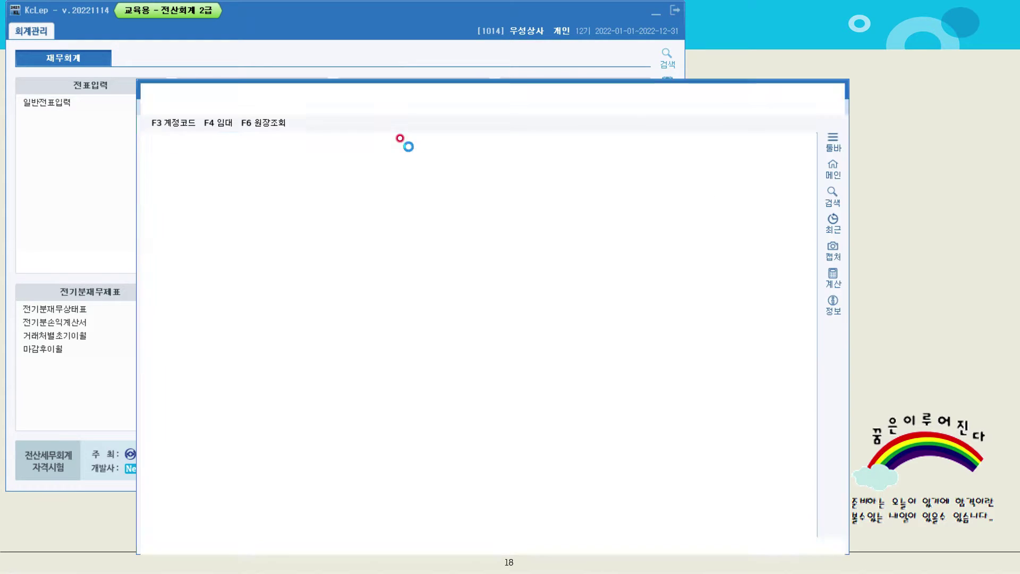
click(211, 144)
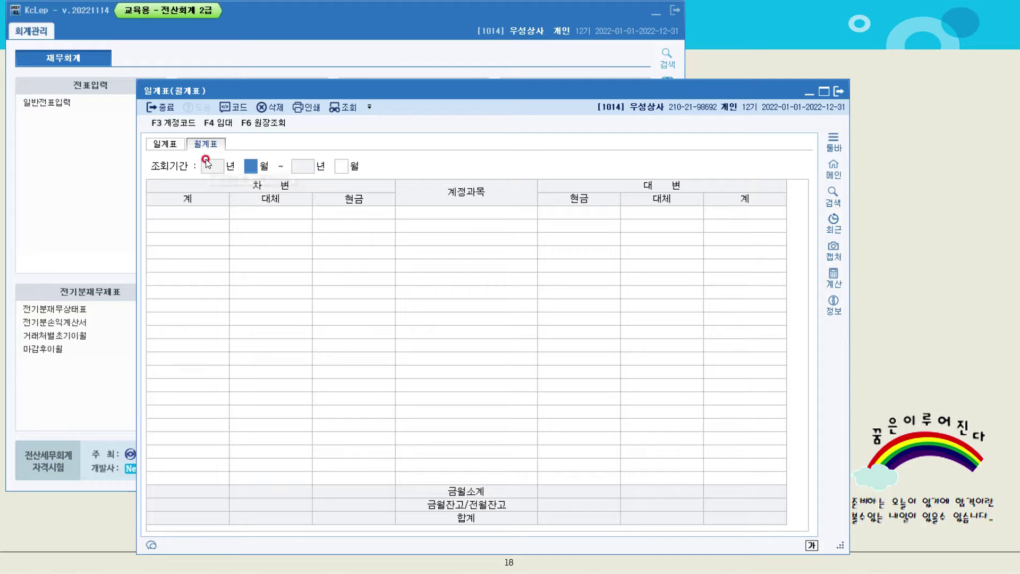
text(04)
key(Return)
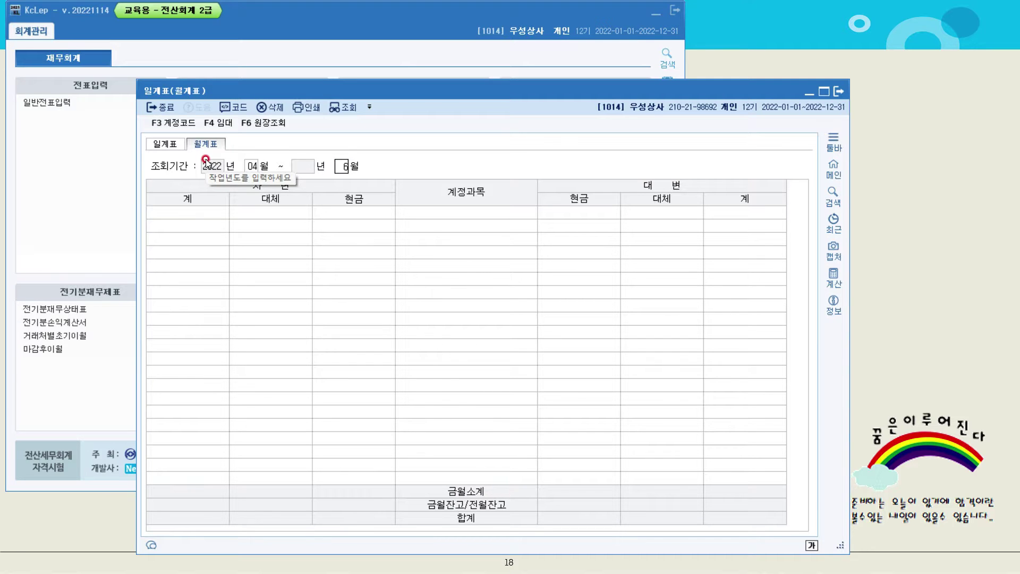
text(6)
key(Return)
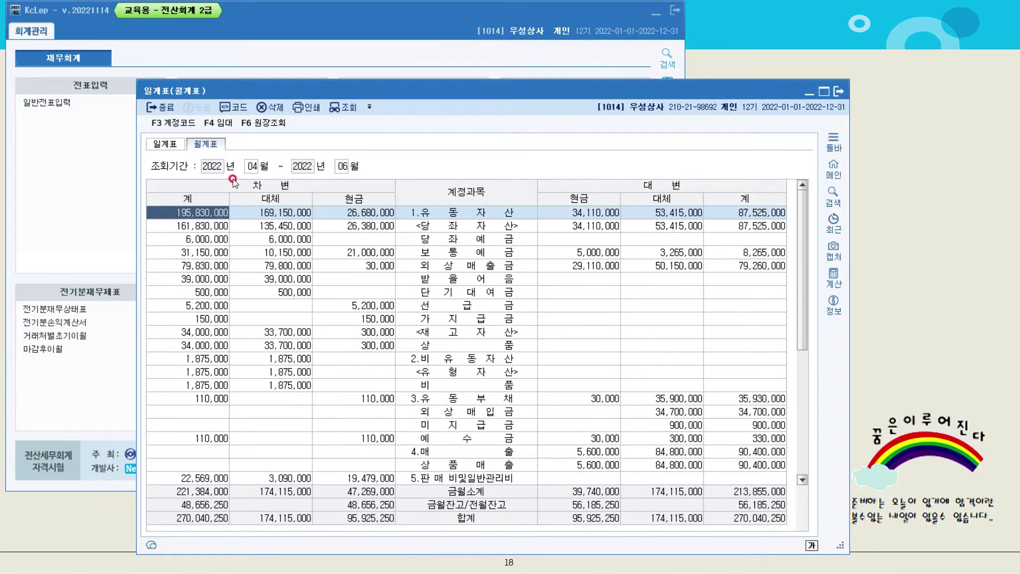
Read 수수료비용's cash amount (600,000), then close the summary and return to the slides
scroll(476, 305, down, 2)
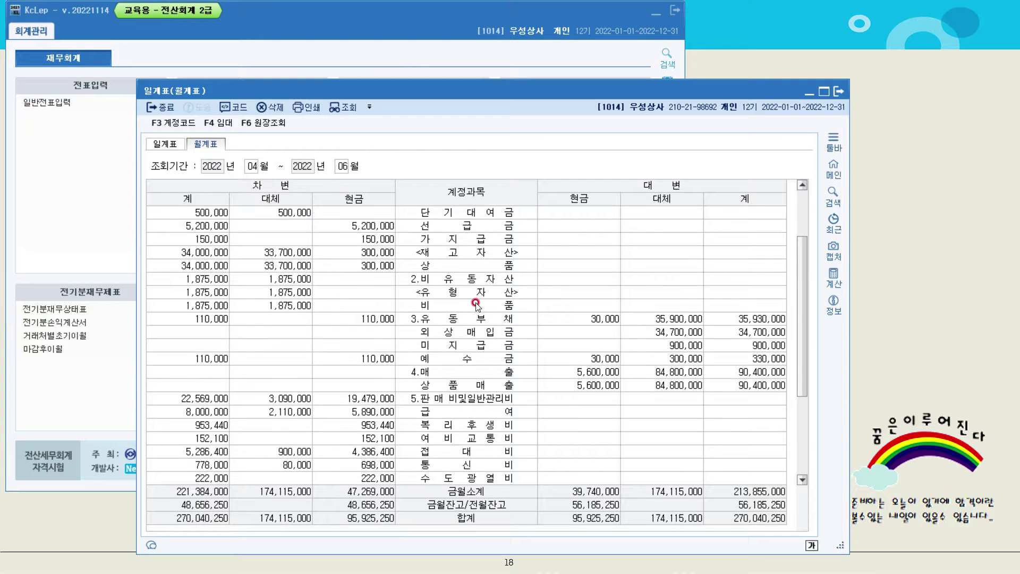
scroll(476, 306, down, 3)
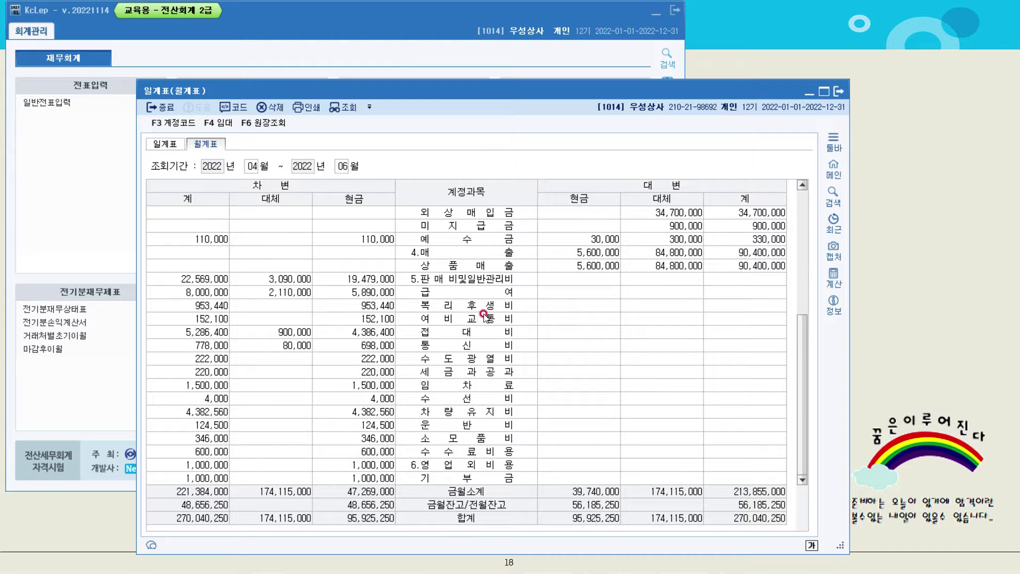
click(470, 452)
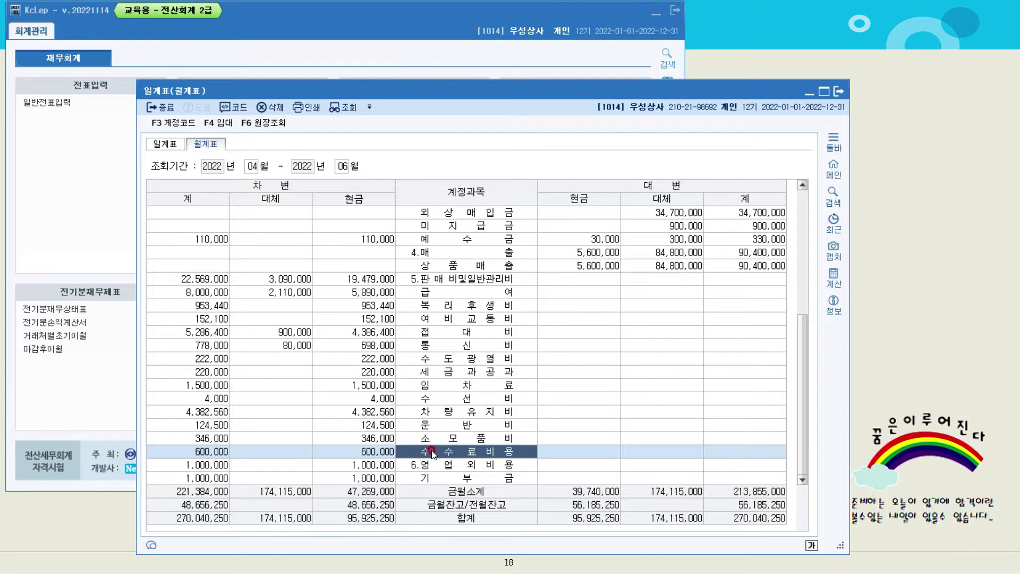
click(424, 349)
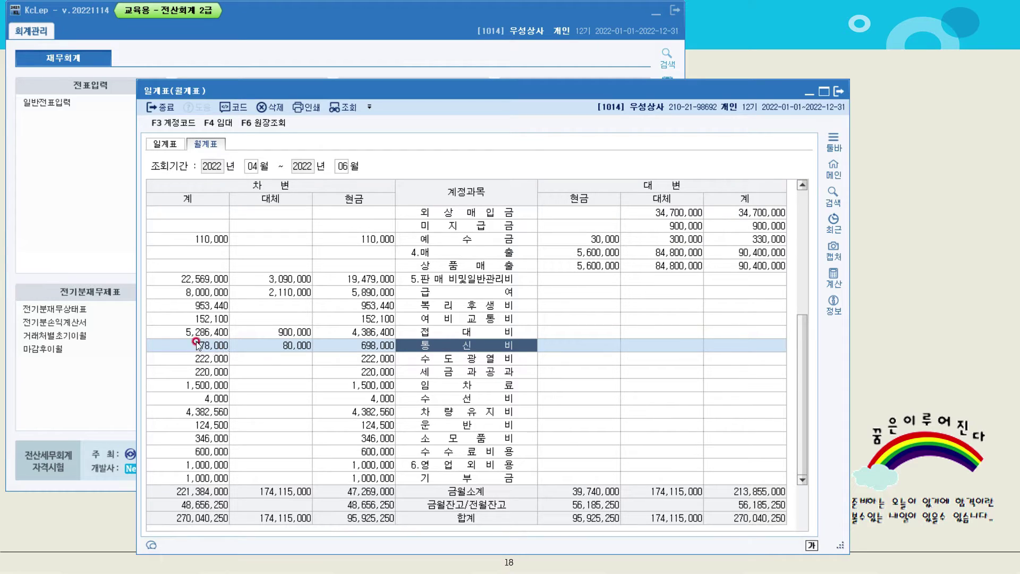
click(836, 91)
click(807, 148)
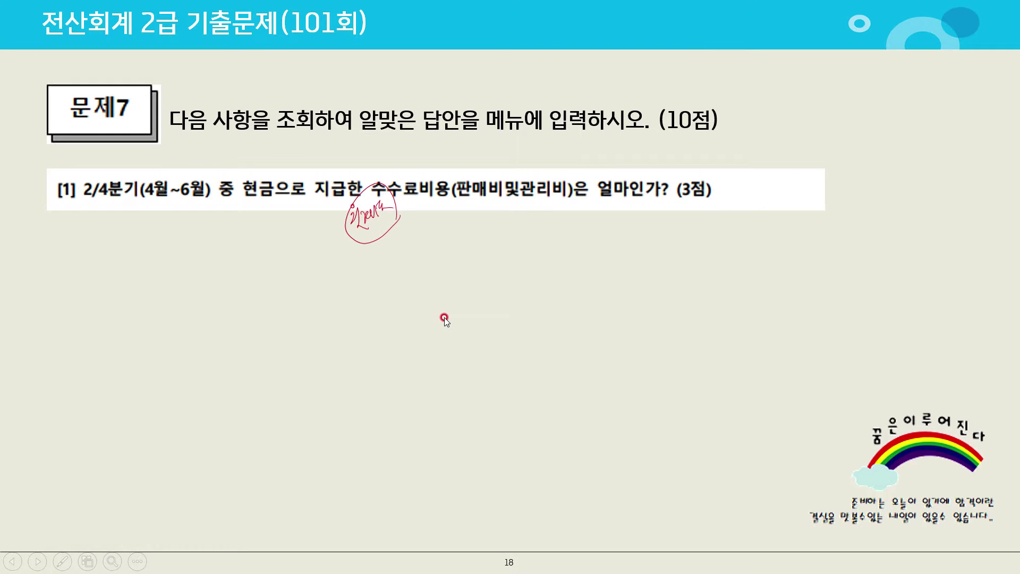
Reveal question [2], underline 가장 많이 지출한 and add a pen note beside (4점)
click(444, 317)
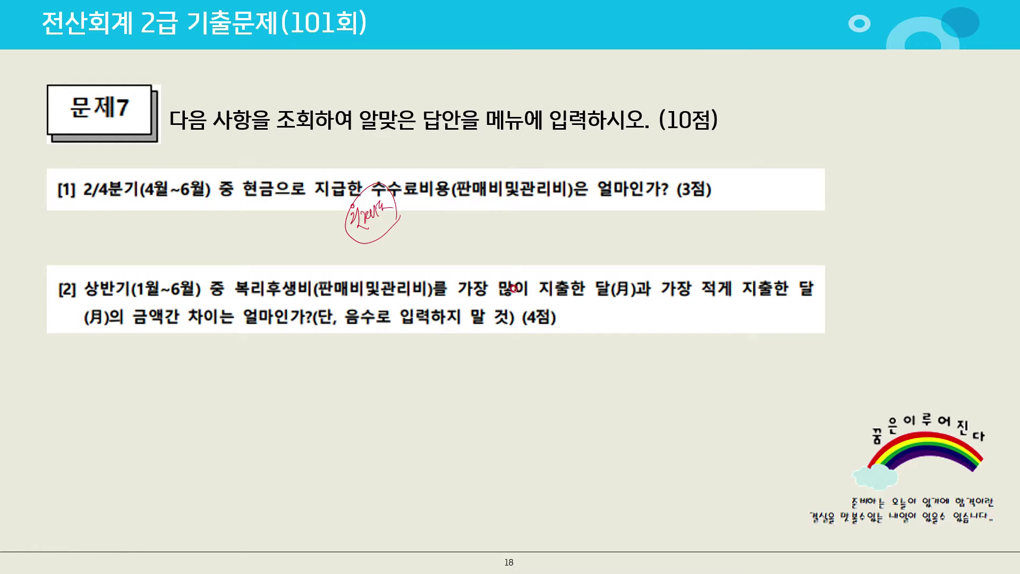
drag(473, 287, 608, 294)
mouse_move(573, 309)
mouse_down()
mouse_move(587, 319)
mouse_move(593, 306)
mouse_move(636, 305)
mouse_up()
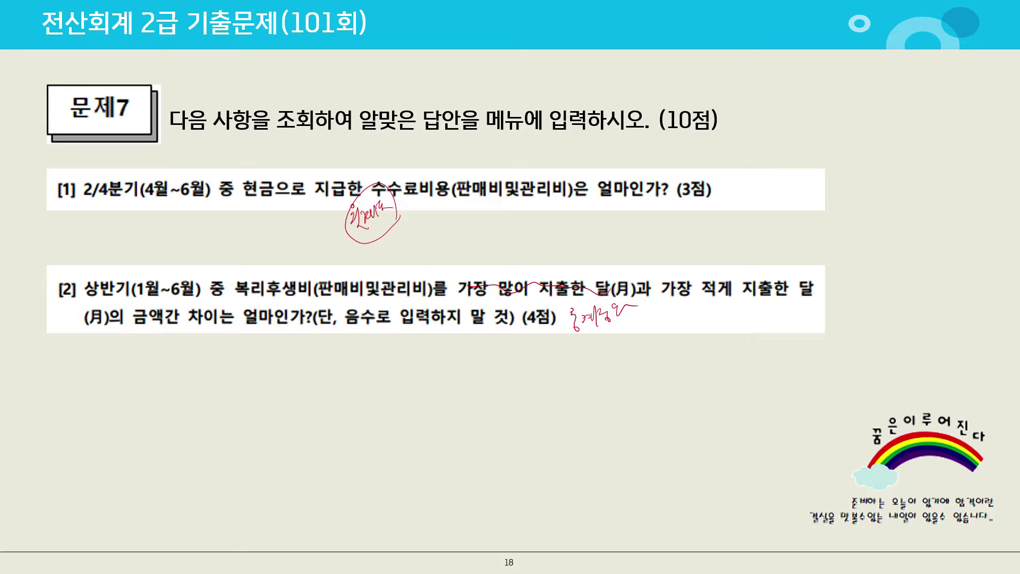
key(alt+Tab)
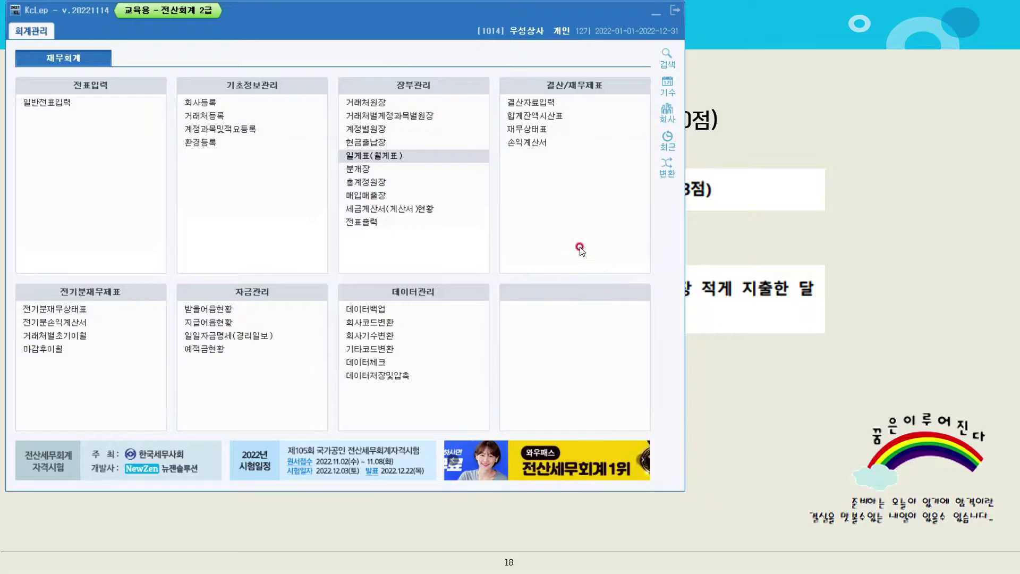
Open the 총계정원장 for 0811 복리후생비 from 2022-01-01 to 2022-06-30
click(381, 183)
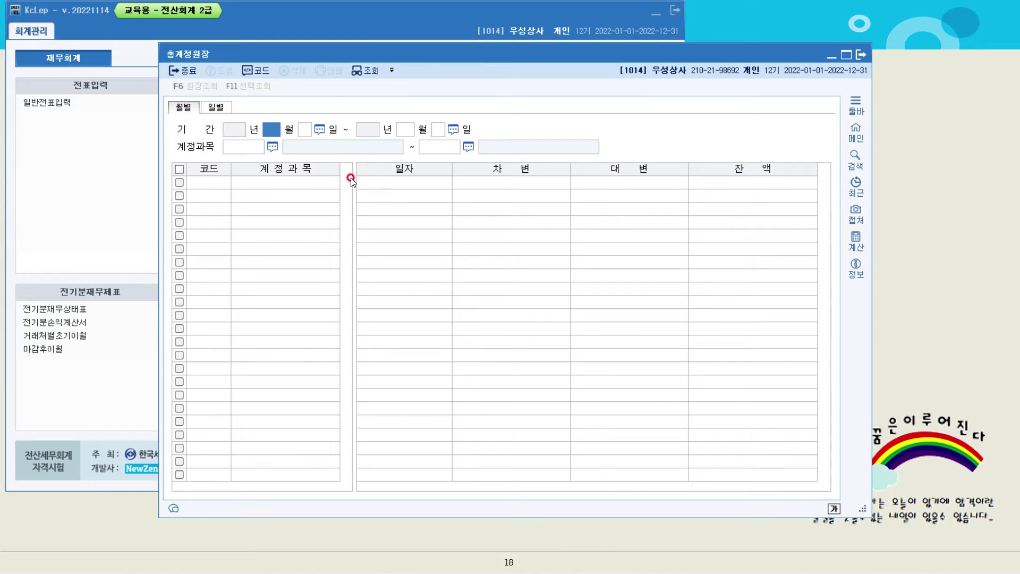
text(01)
key(Return)
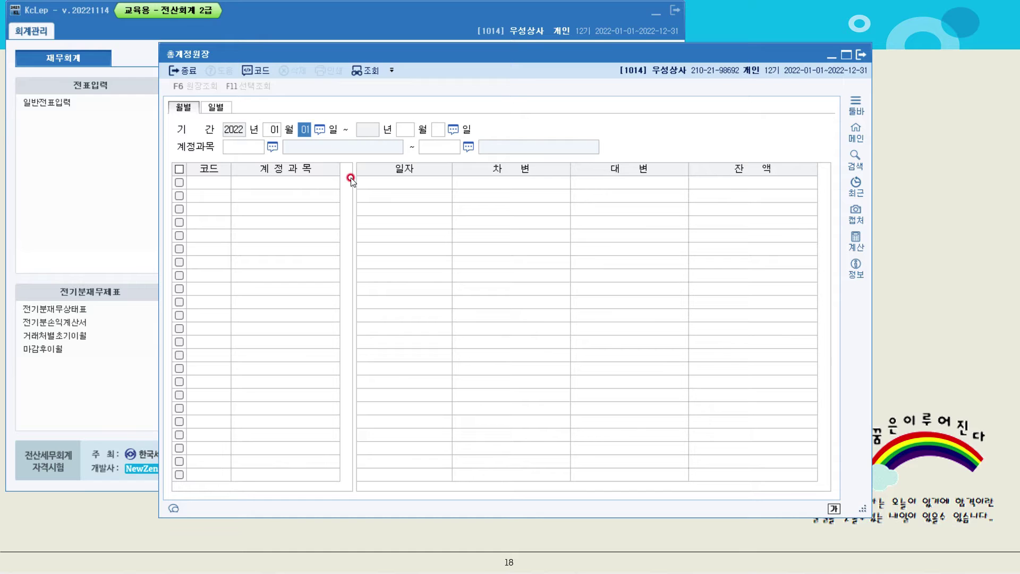
key(Return)
text(06)
key(Return)
text(30)
key(Return)
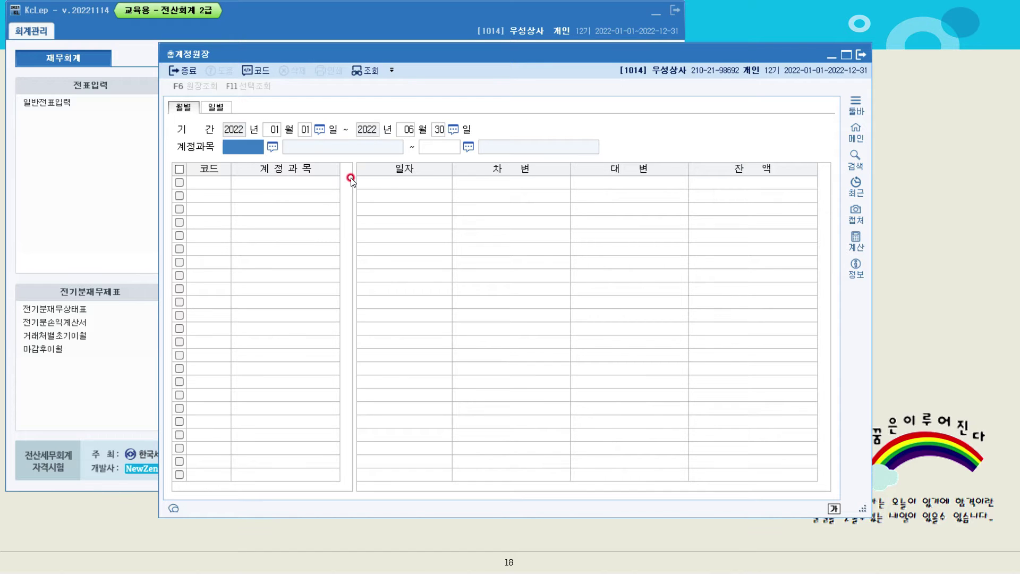
key(F2)
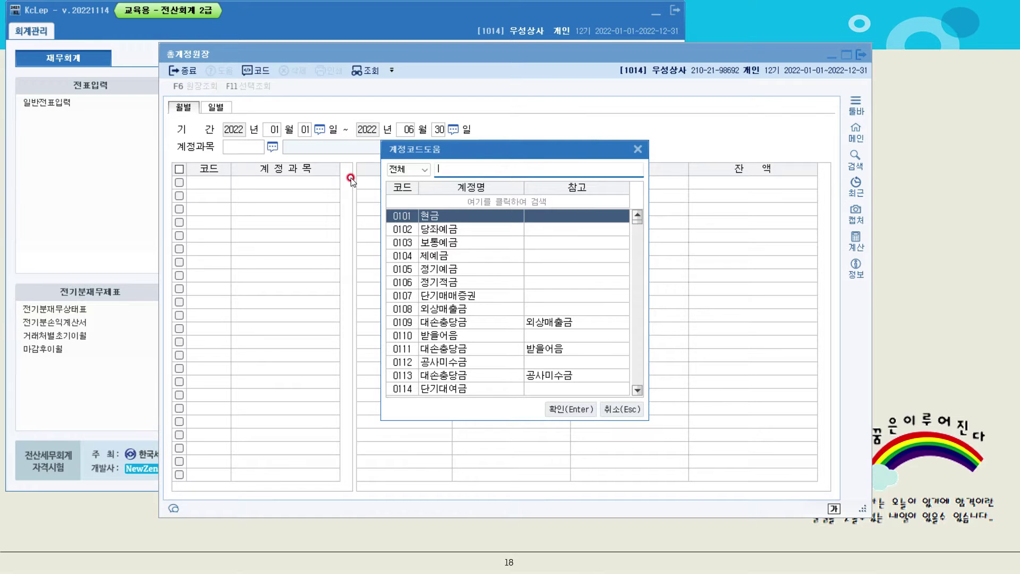
text(복리)
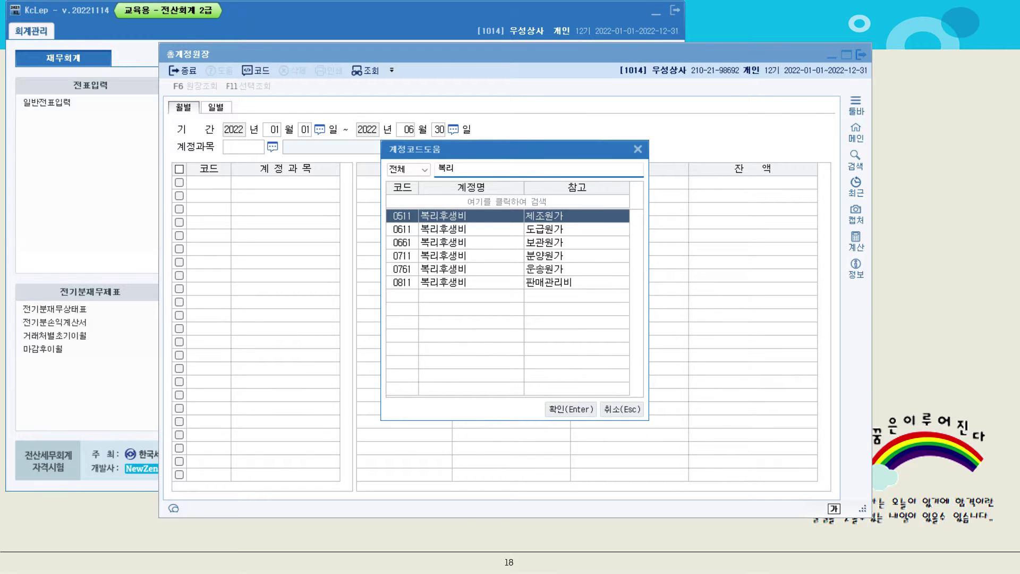
key(Down)
key(Down)
key(Down)
key(Down)
key(Down)
key(Return)
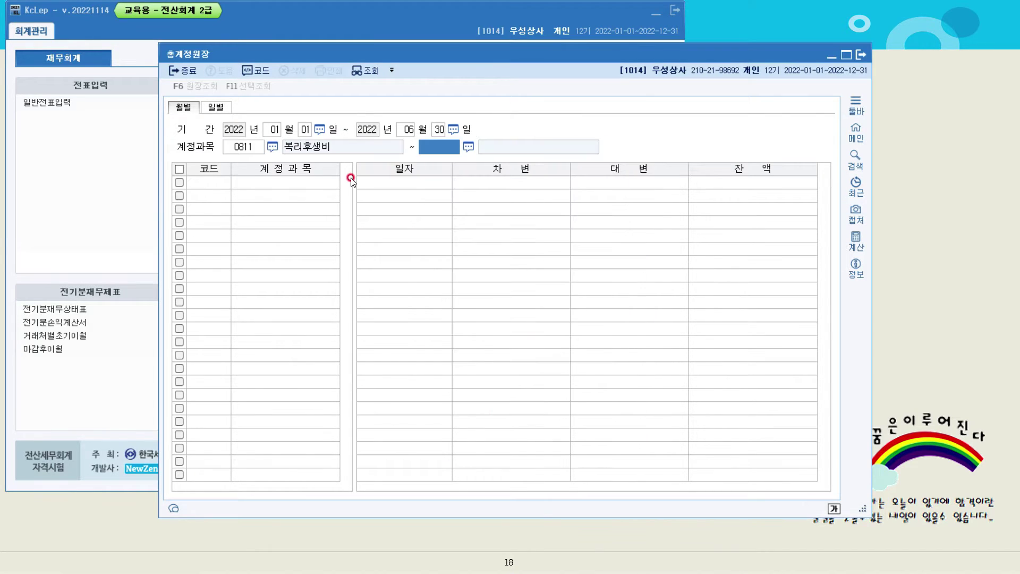
key(Return)
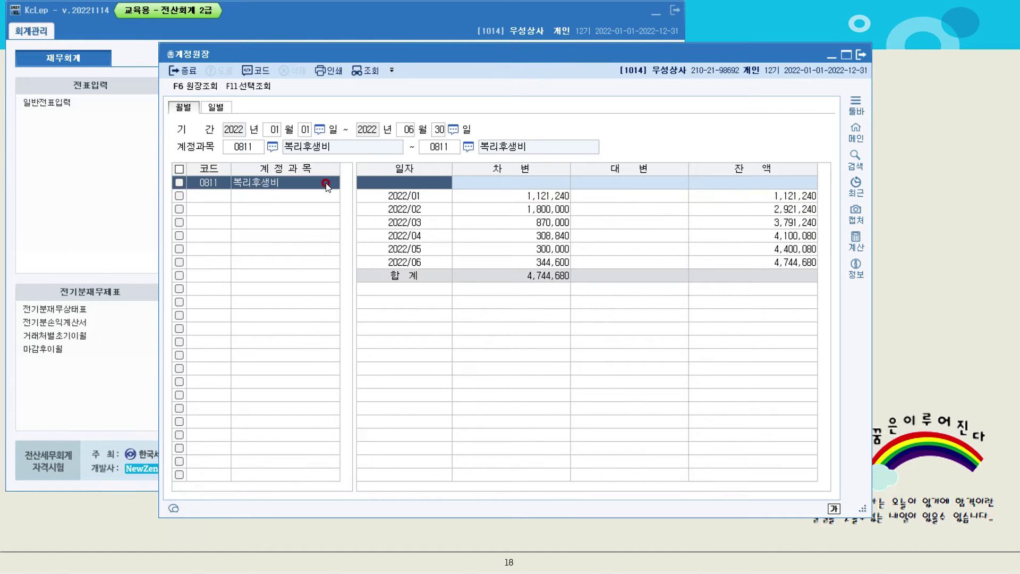
Compare February's 1,800,000 (highest) with May's 300,000 (lowest), then close the ledger
click(549, 211)
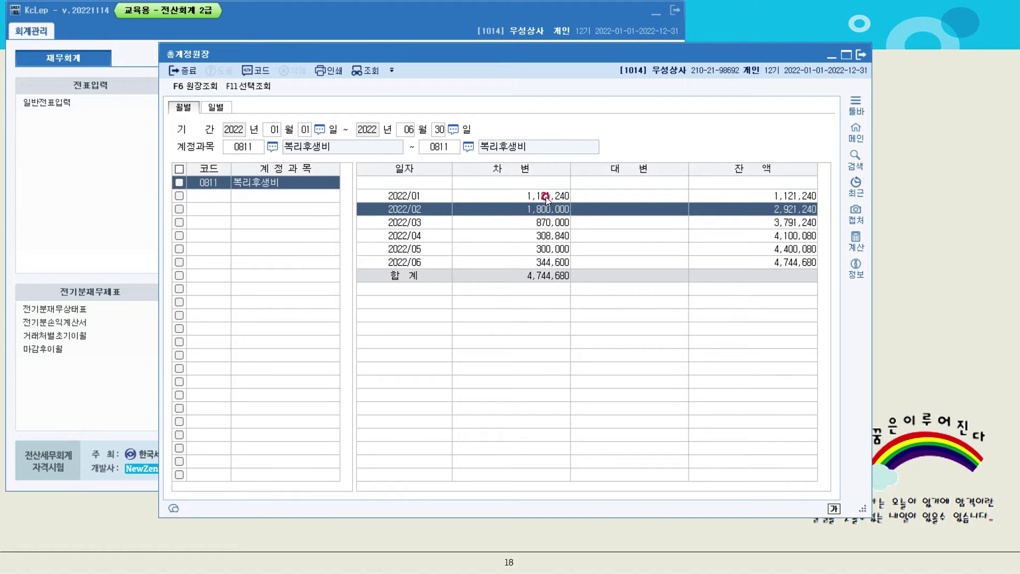
click(547, 251)
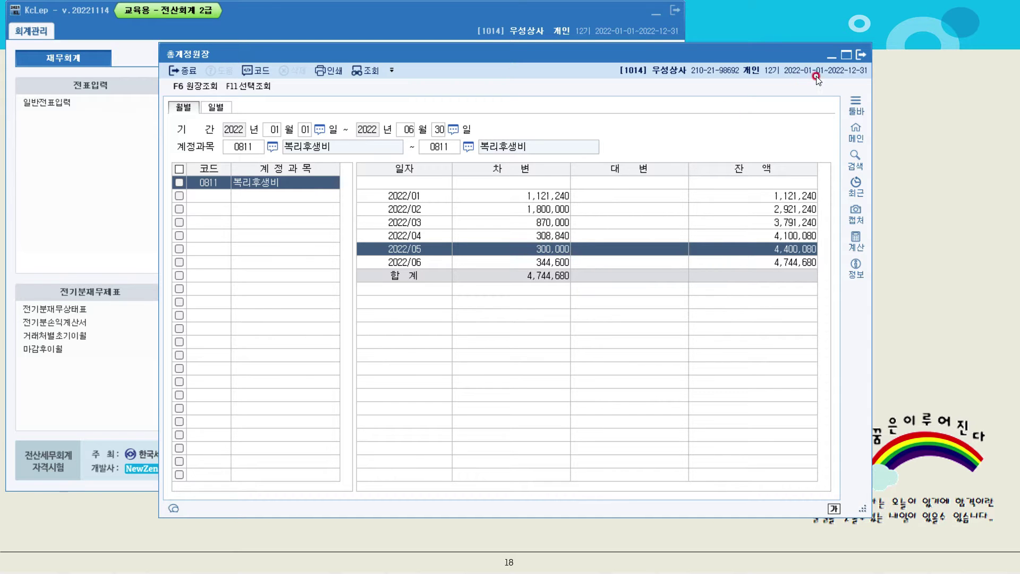
click(861, 54)
click(850, 218)
Reveal question [3] on 인천상사's June-end 선급금 balance, then return to KcLep
click(706, 313)
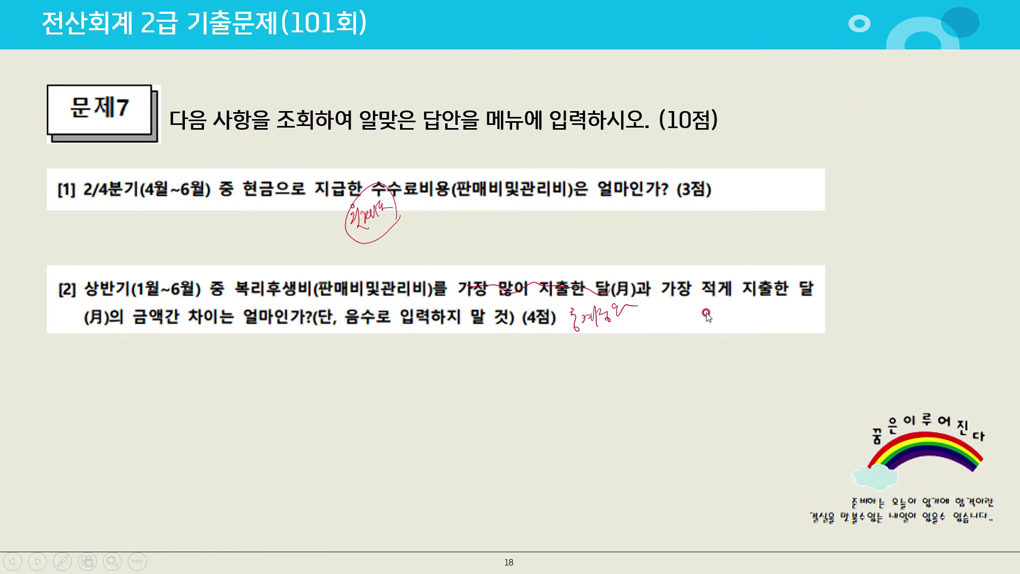
click(706, 314)
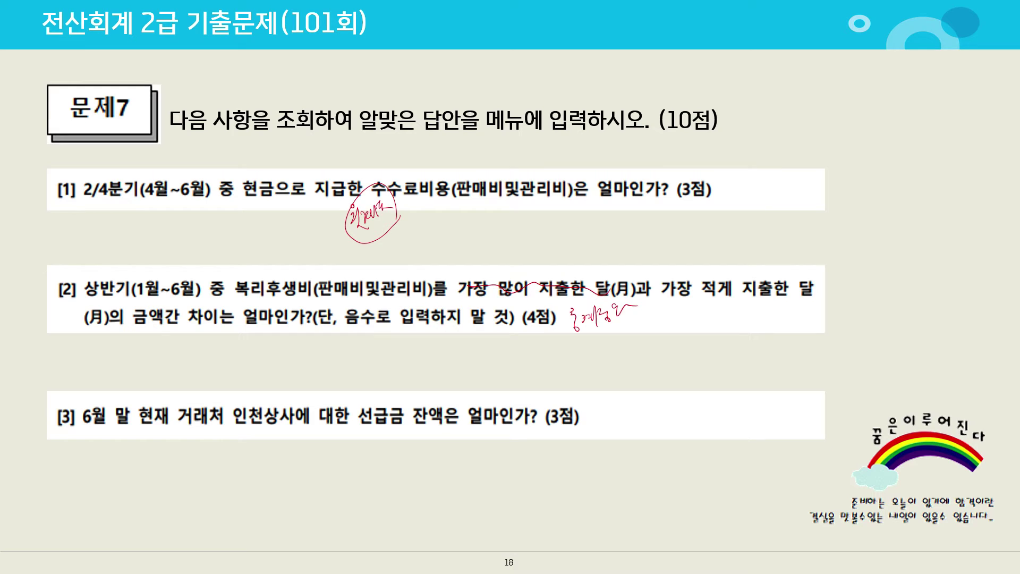
key(alt+Tab)
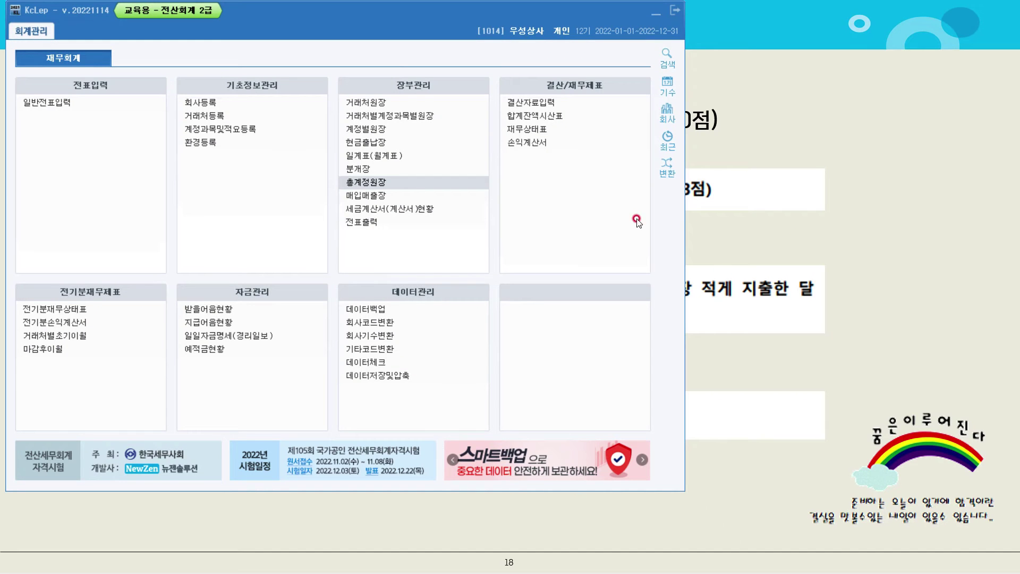
List January–June 0131 선급금 balances in 거래처원장, reading 인천상사 at 5,200,000
click(371, 104)
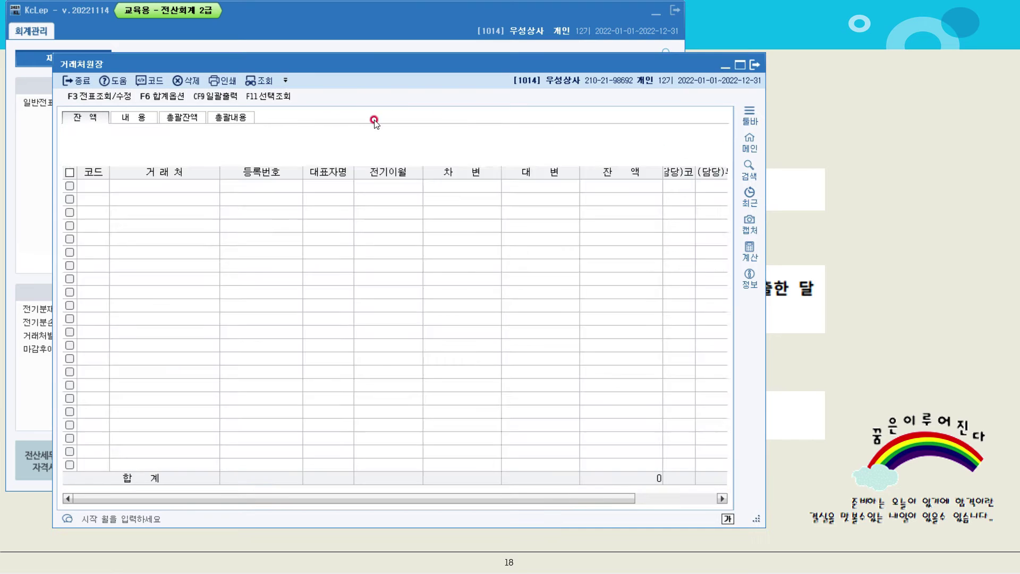
text(1)
key(Return)
key(Return)
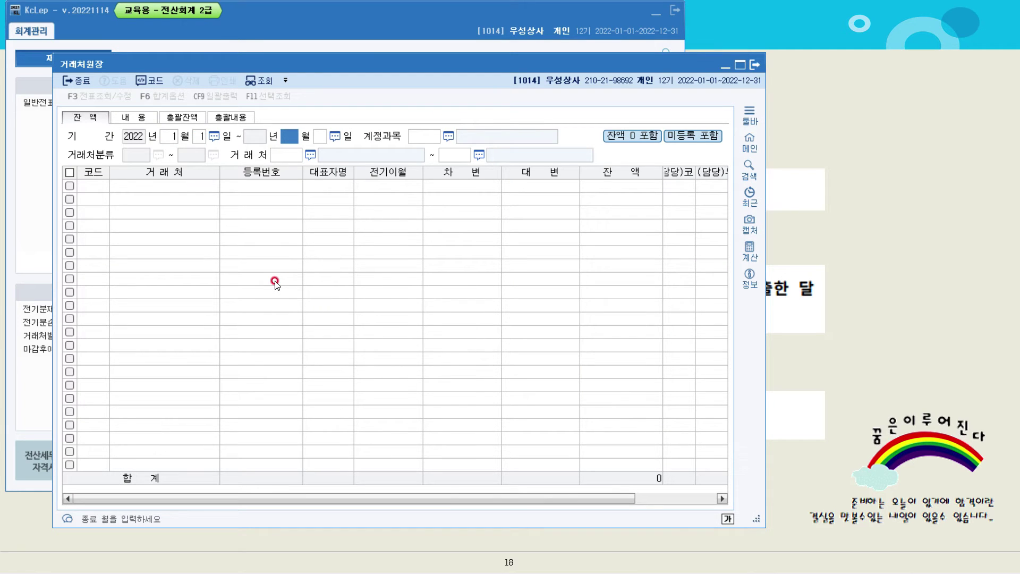
text(6)
key(Return)
key(Return)
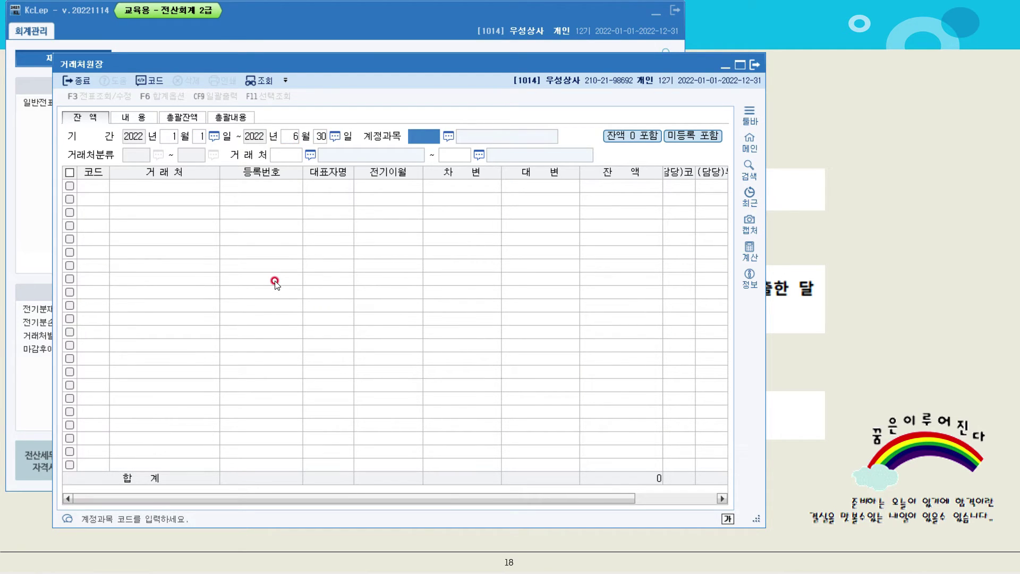
key(F2)
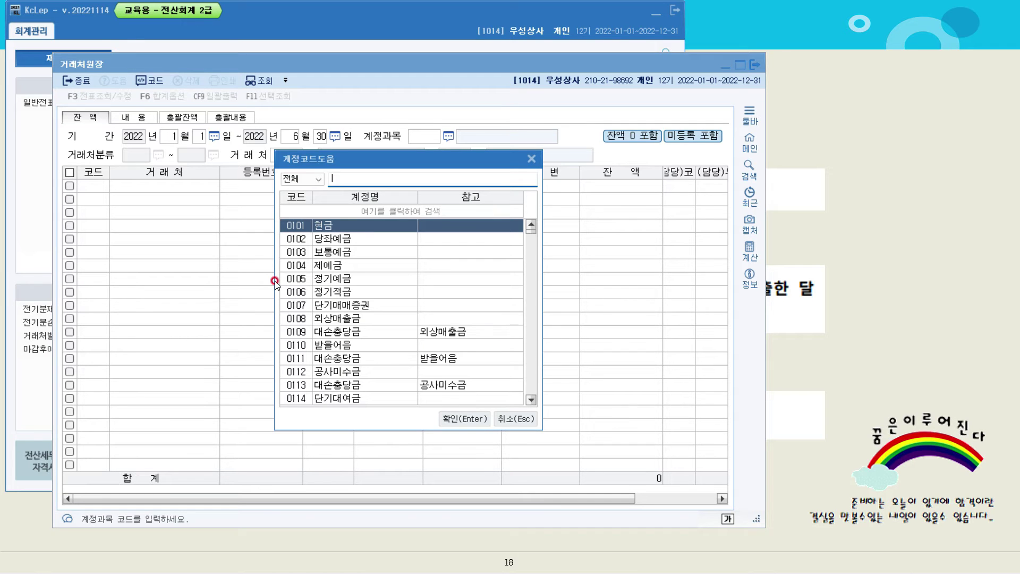
text(선급)
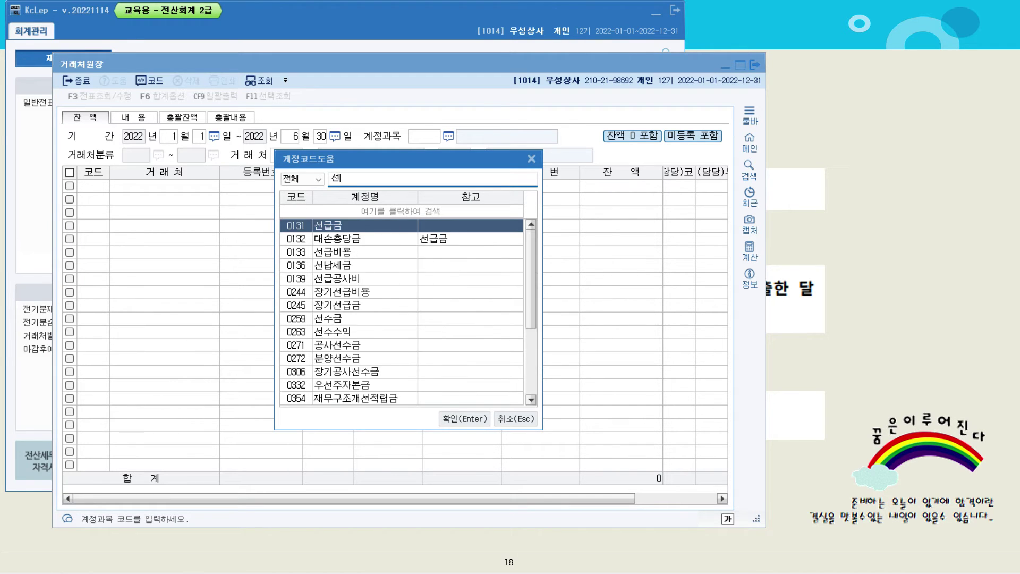
key(Return)
key(Return)
key(Return)
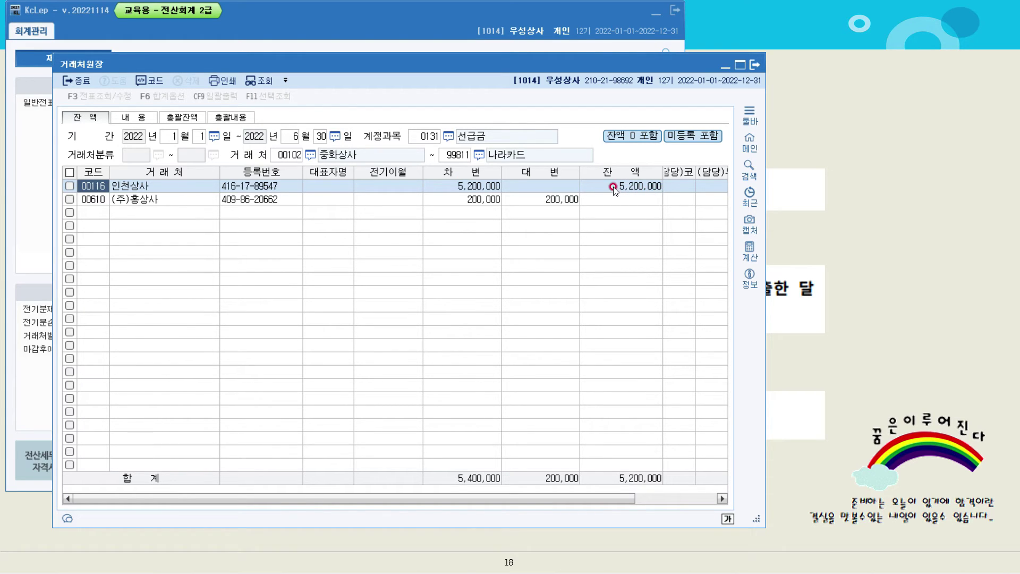
click(847, 290)
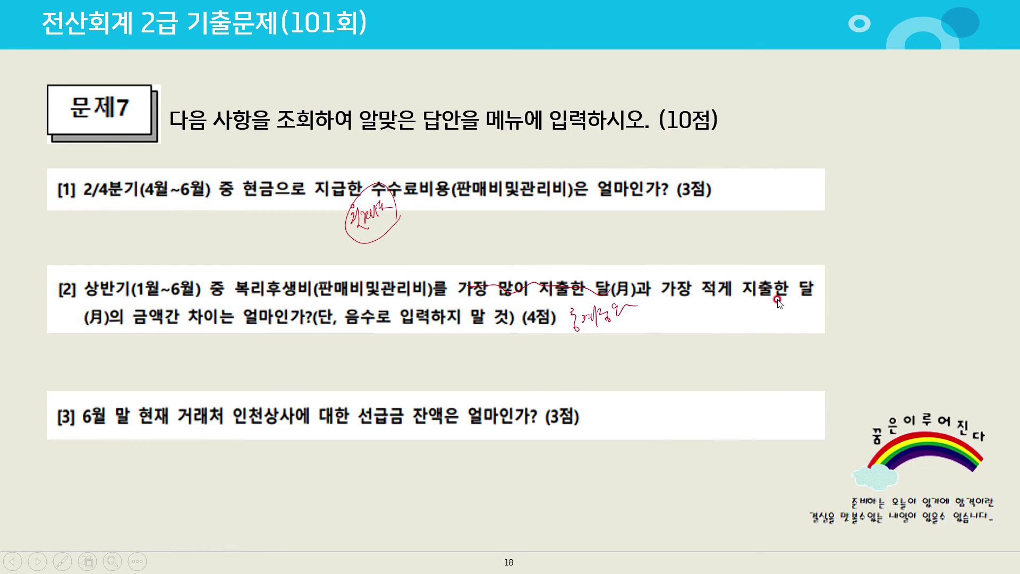